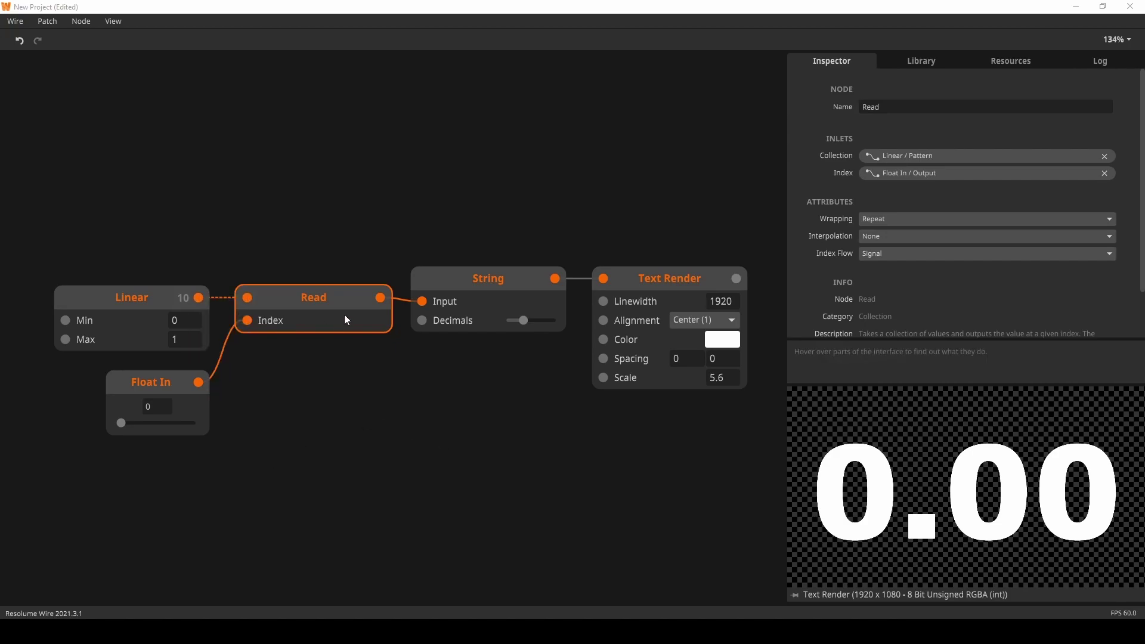
# - Examine the Read node's output, Collection and Index values, and sweep the Float In index slider
pyautogui.moveTo(388, 297)
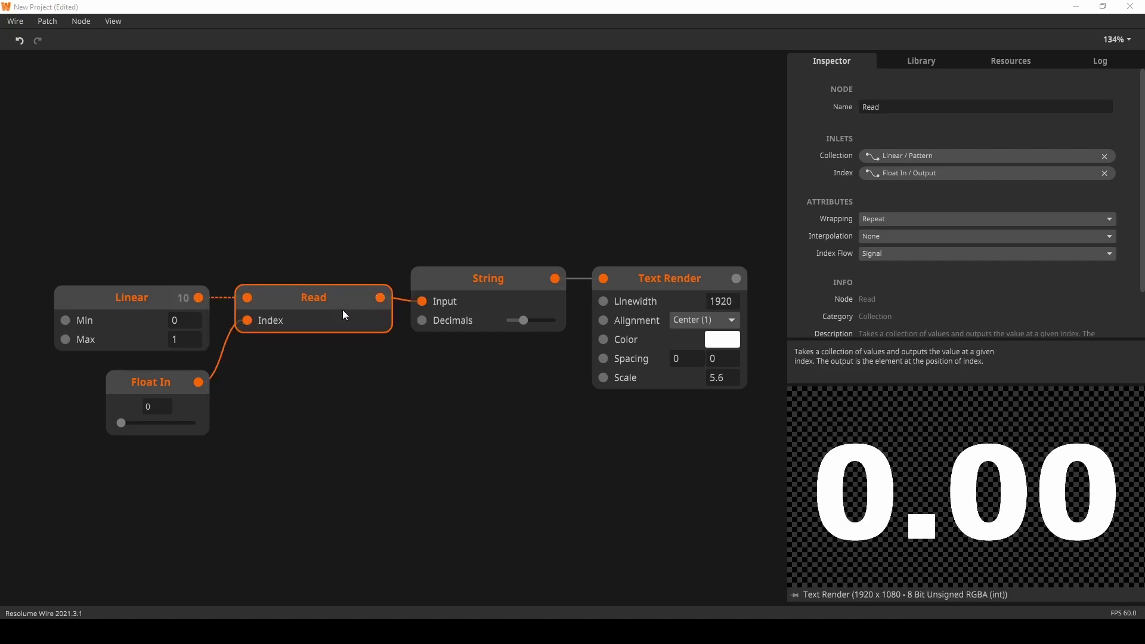
pyautogui.moveTo(247, 301)
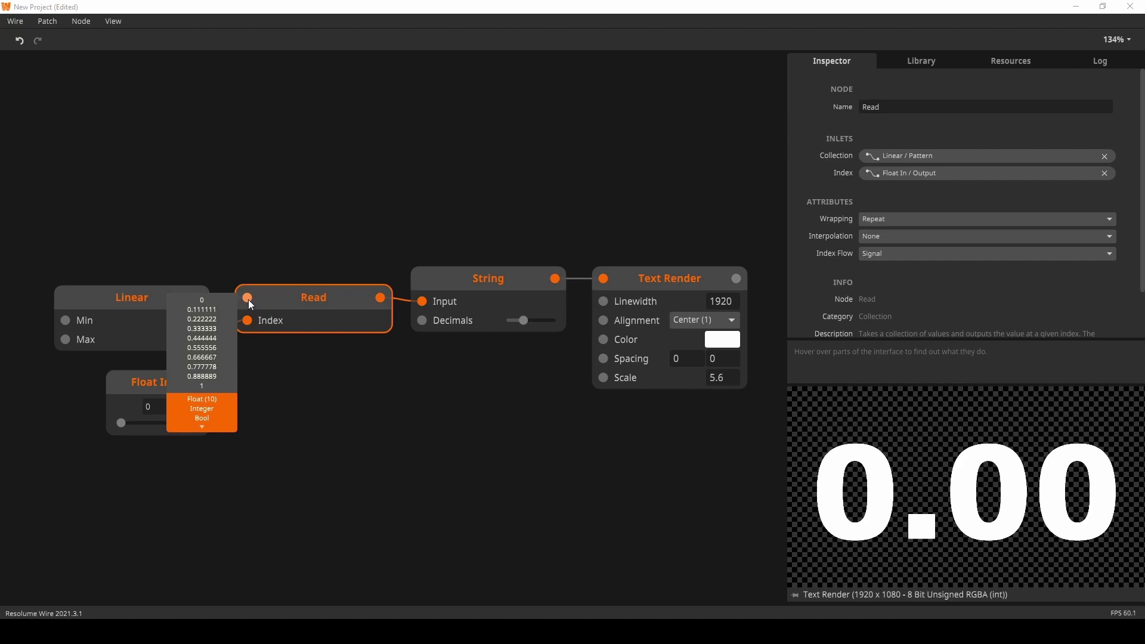
pyautogui.moveTo(245, 324)
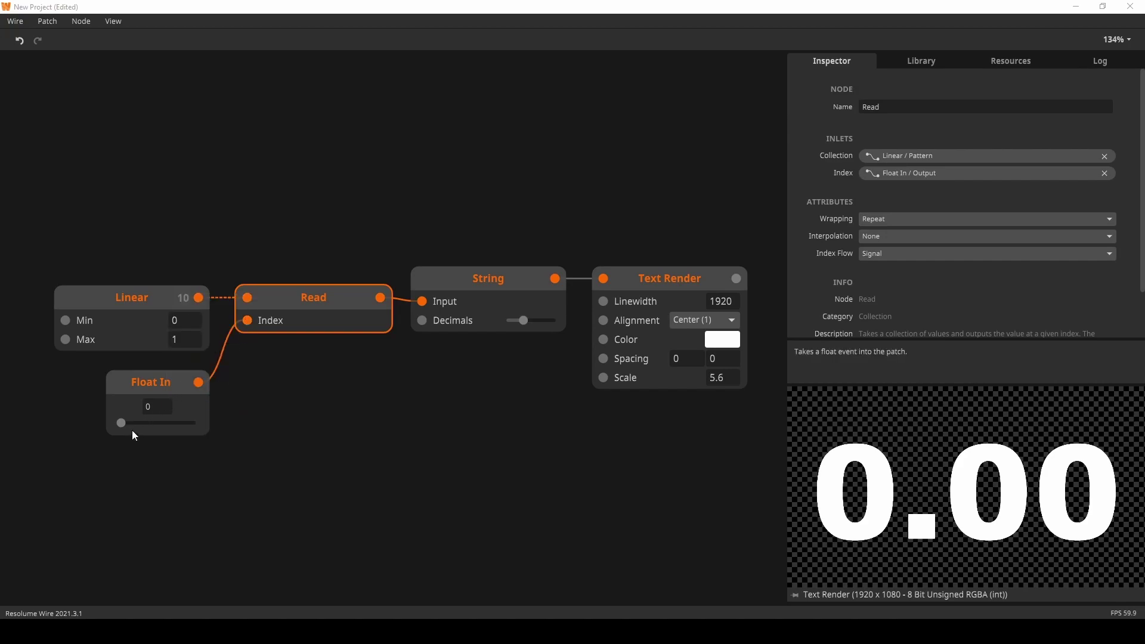
pyautogui.moveTo(123, 423)
pyautogui.mouseDown()
pyautogui.moveTo(193, 424)
pyautogui.moveTo(124, 426)
pyautogui.mouseUp()
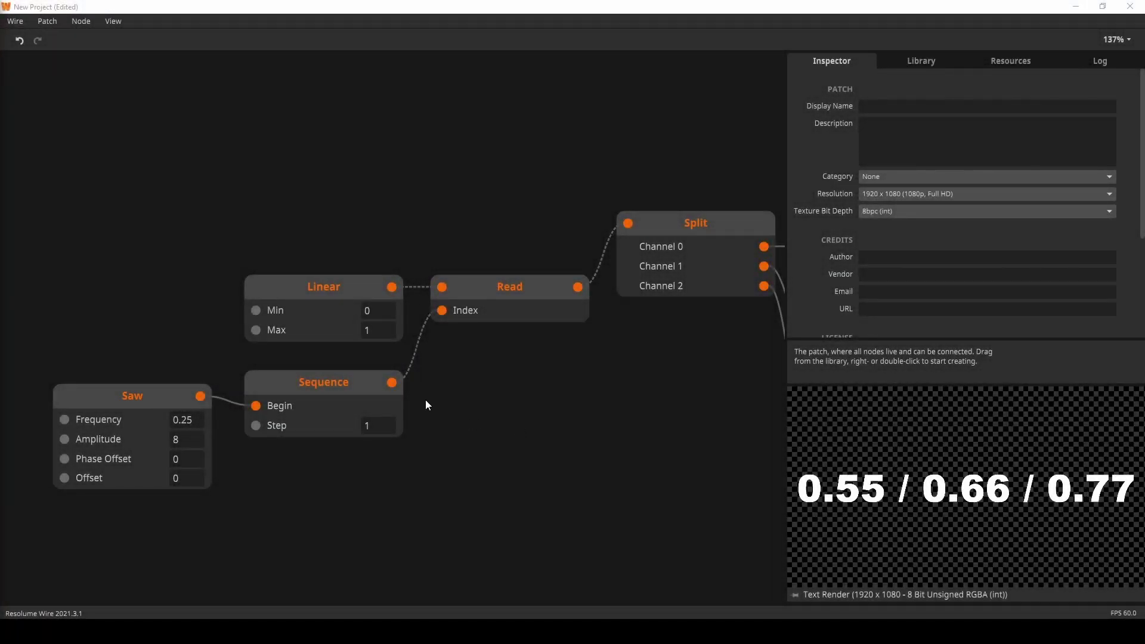
# - Check the instances of the Sequence and Read nodes, and raise the Sequence node's Step to 2
pyautogui.moveTo(393, 385)
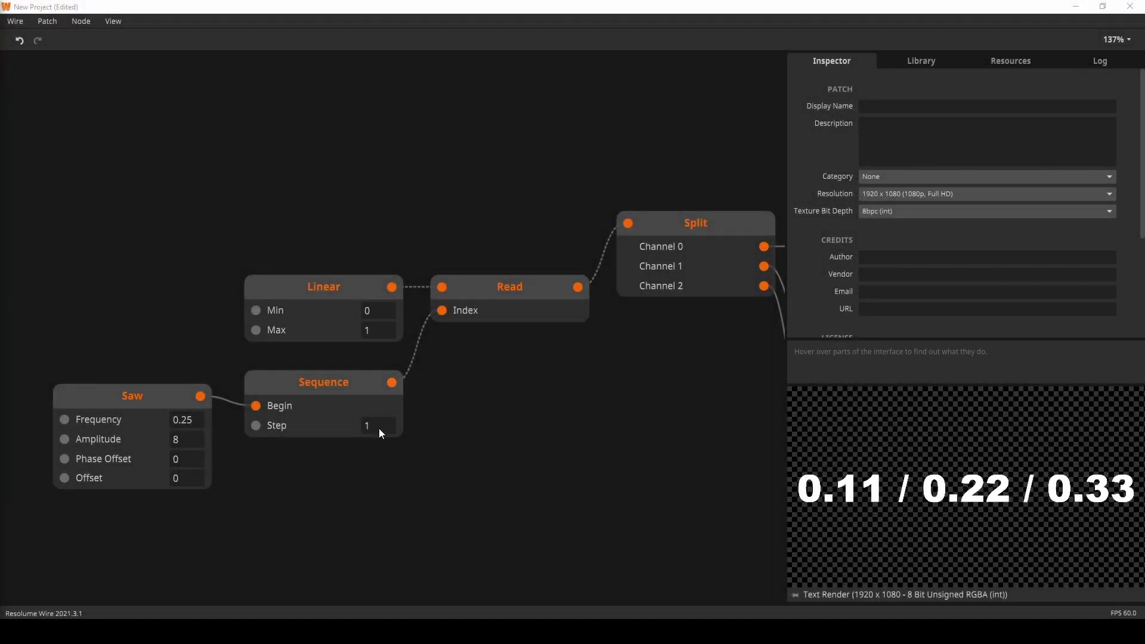
pyautogui.click(367, 390)
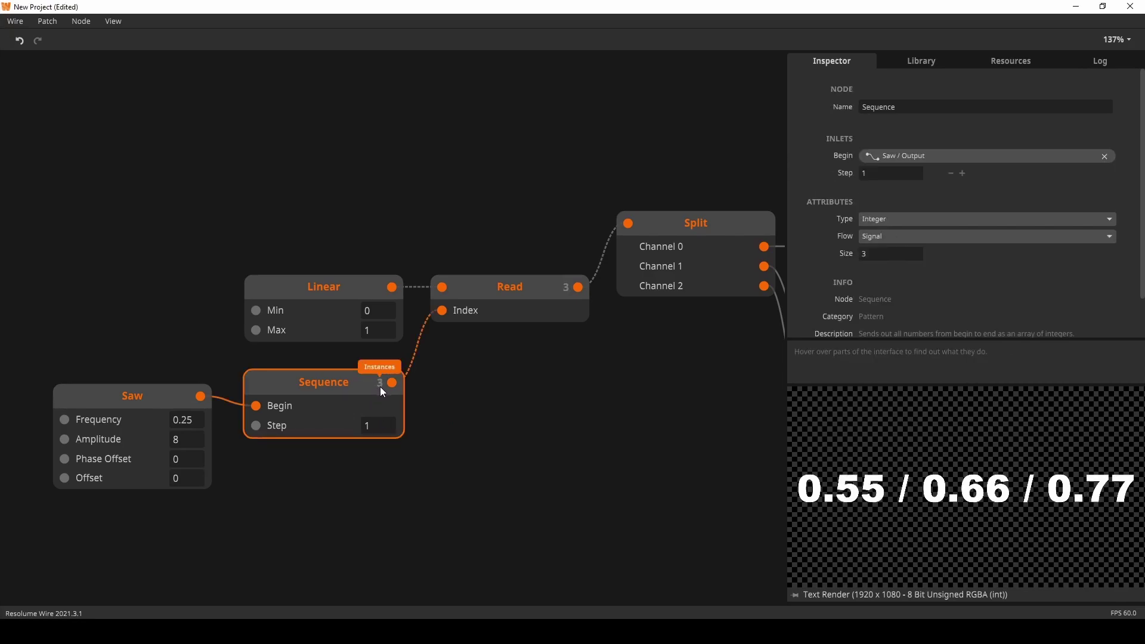
pyautogui.moveTo(389, 287)
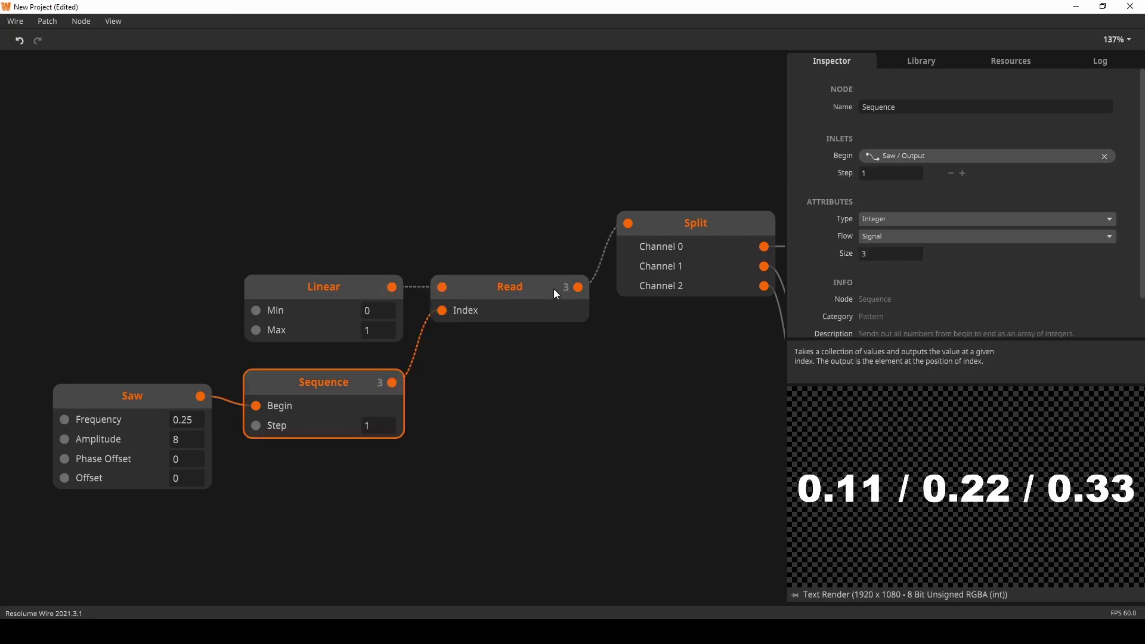
pyautogui.moveTo(580, 289)
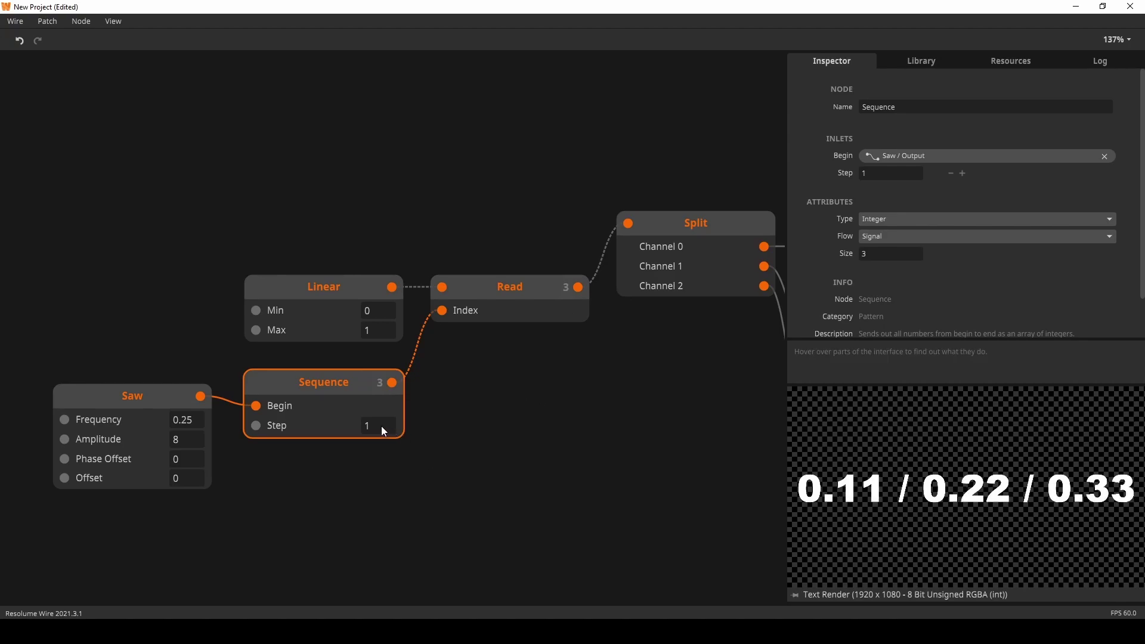
pyautogui.moveTo(382, 426); pyautogui.dragTo(383, 422)
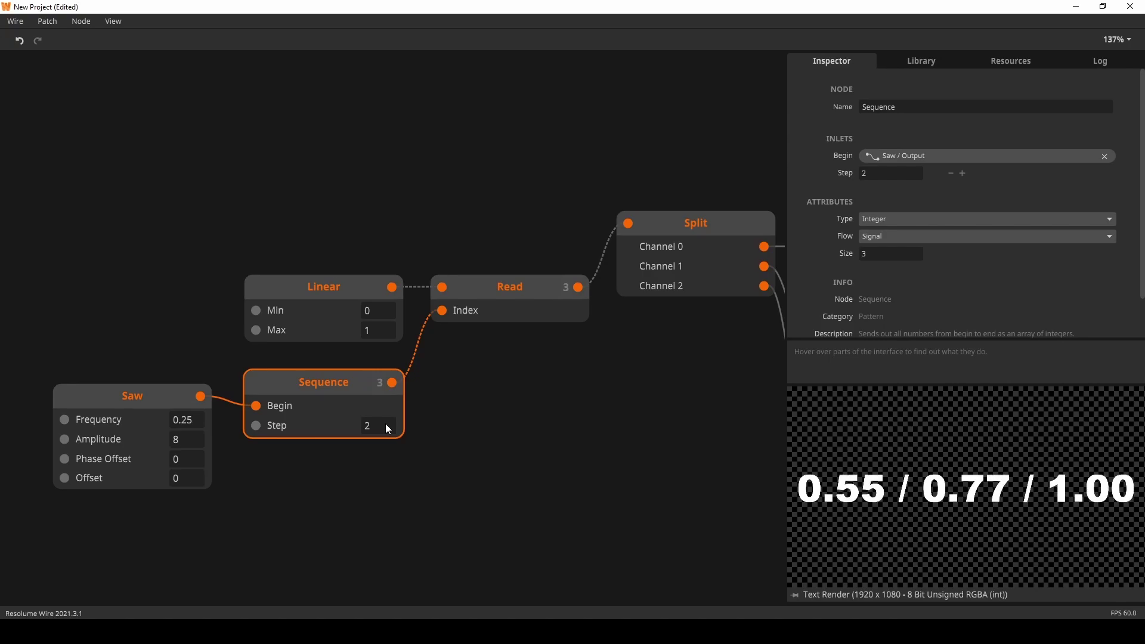
pyautogui.moveTo(386, 425); pyautogui.dragTo(386, 422)
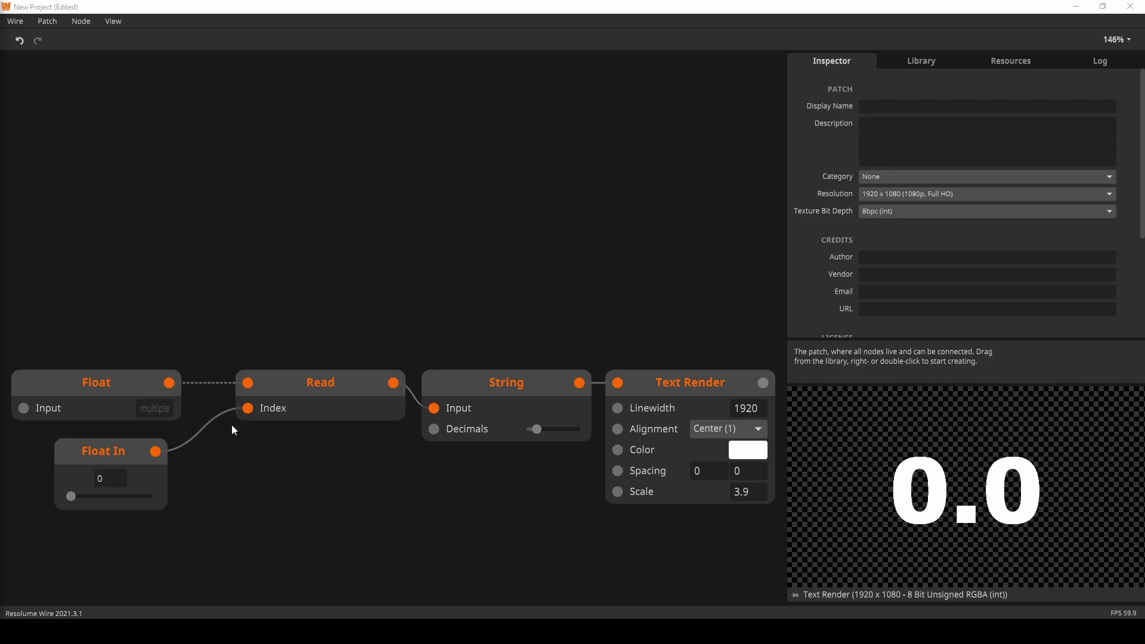
# - Set the Float In index to about 0.57 and the Read node's interpolation to Linear
pyautogui.moveTo(69, 496); pyautogui.dragTo(117, 518)
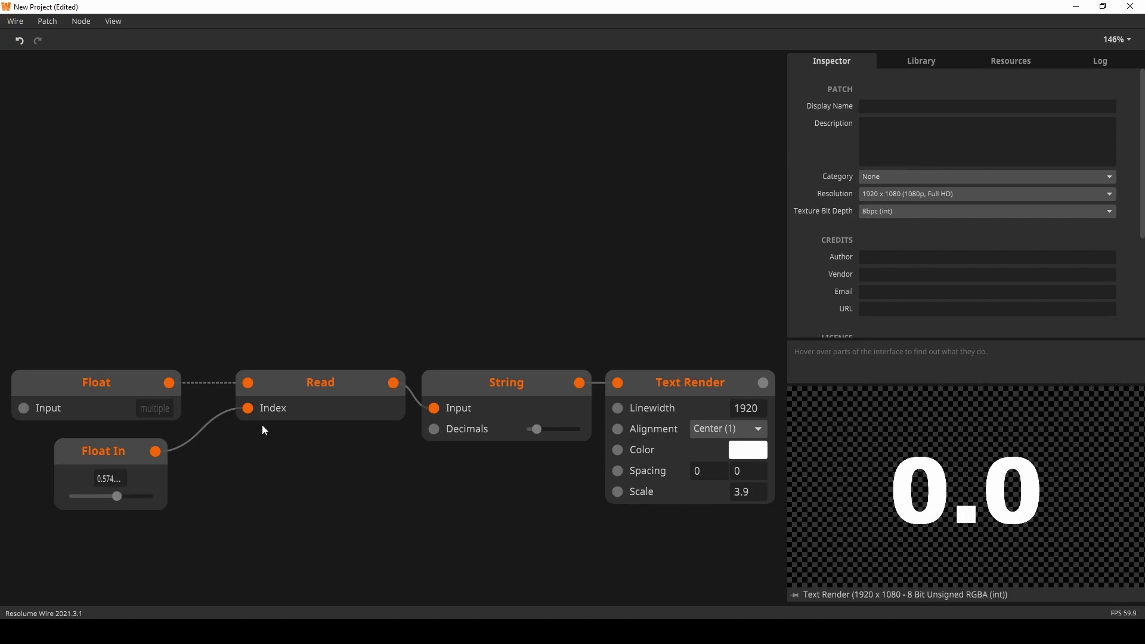
pyautogui.click(321, 384)
pyautogui.click(886, 237)
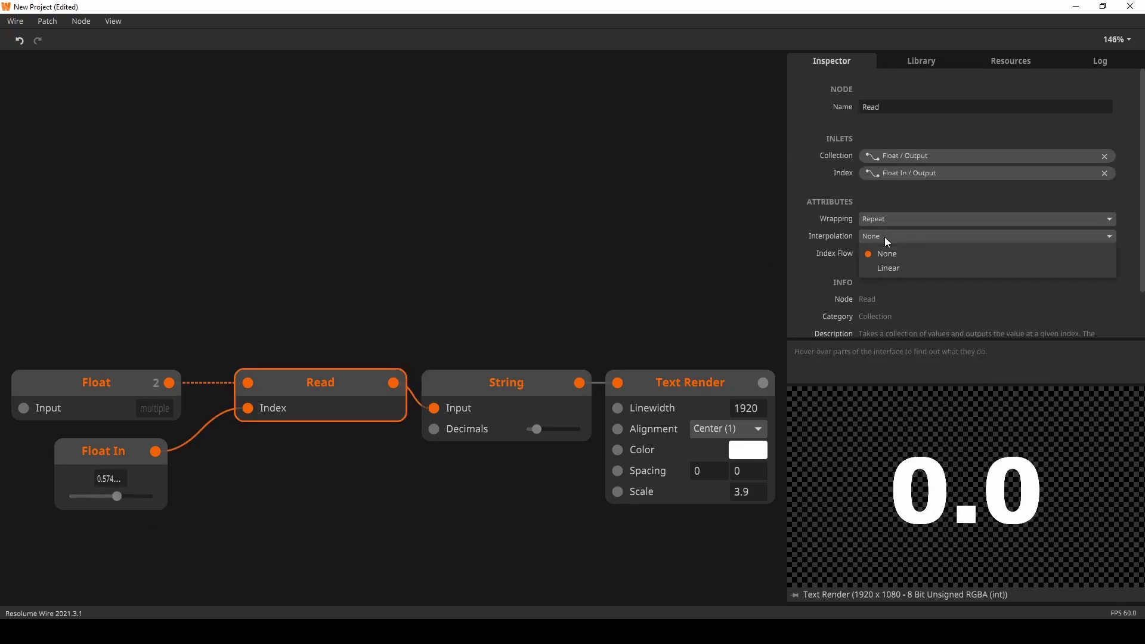
pyautogui.click(911, 269)
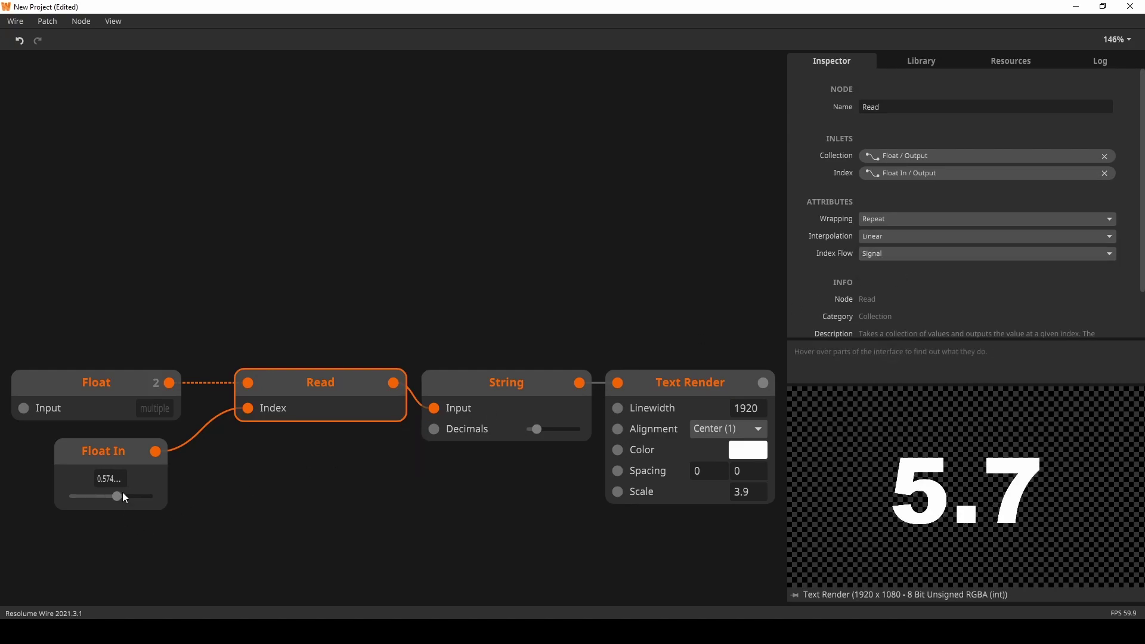
# - Vary the Float In index through about 0.28, 0 and 1, and view the Float node's instance values
pyautogui.moveTo(116, 497); pyautogui.dragTo(92, 497)
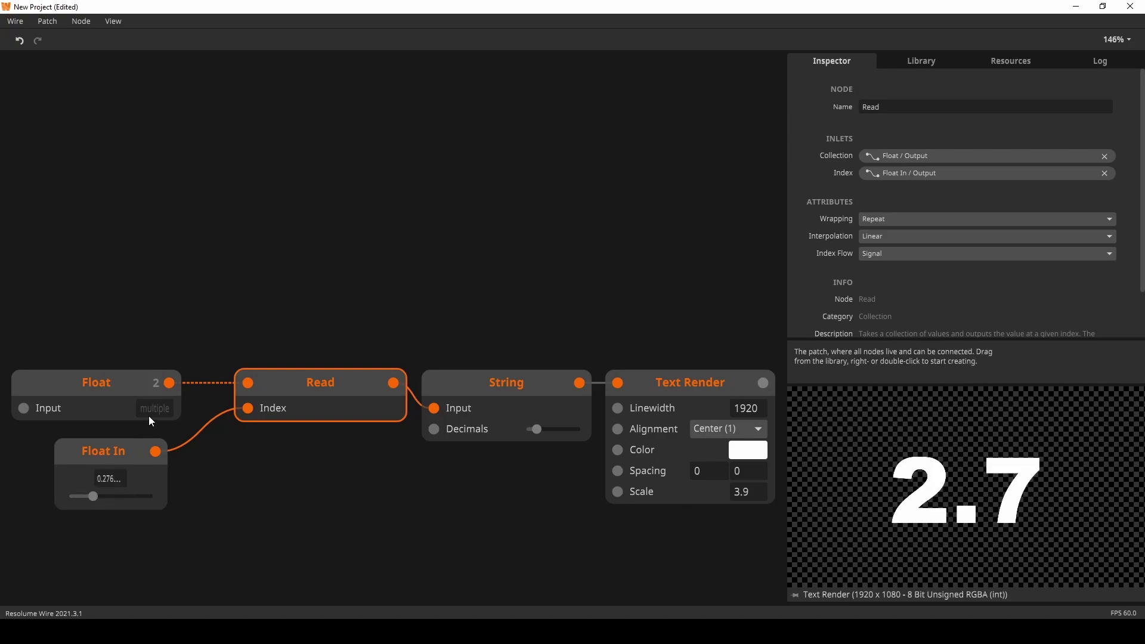
pyautogui.moveTo(168, 383)
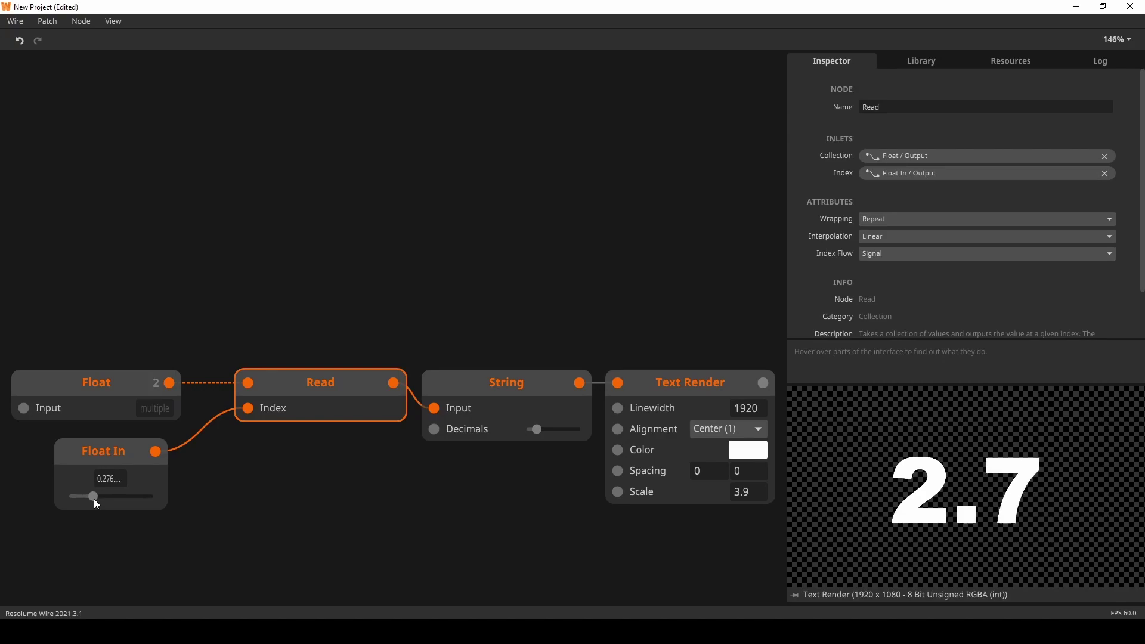
pyautogui.moveTo(94, 499); pyautogui.dragTo(39, 503)
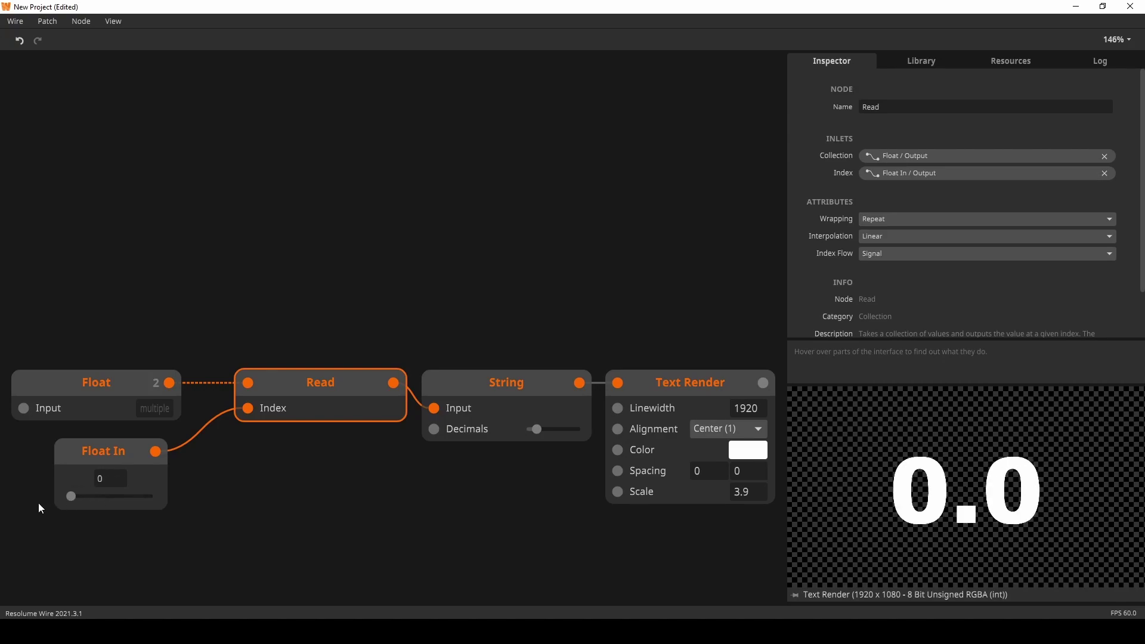
pyautogui.click(154, 409)
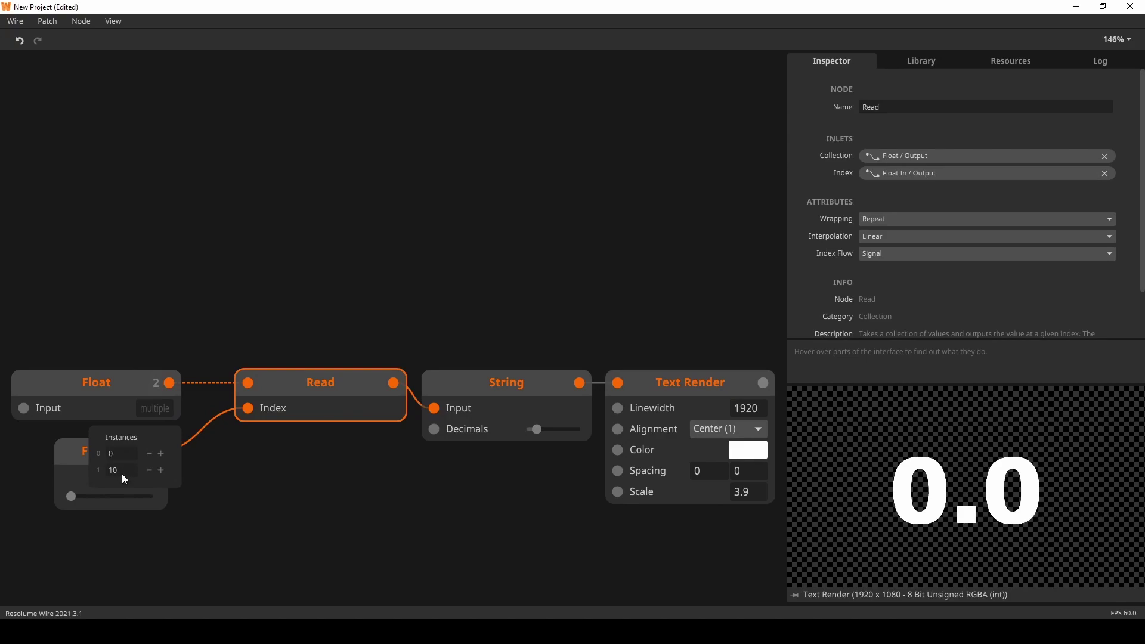
pyautogui.click(219, 486)
pyautogui.moveTo(77, 498); pyautogui.dragTo(199, 500)
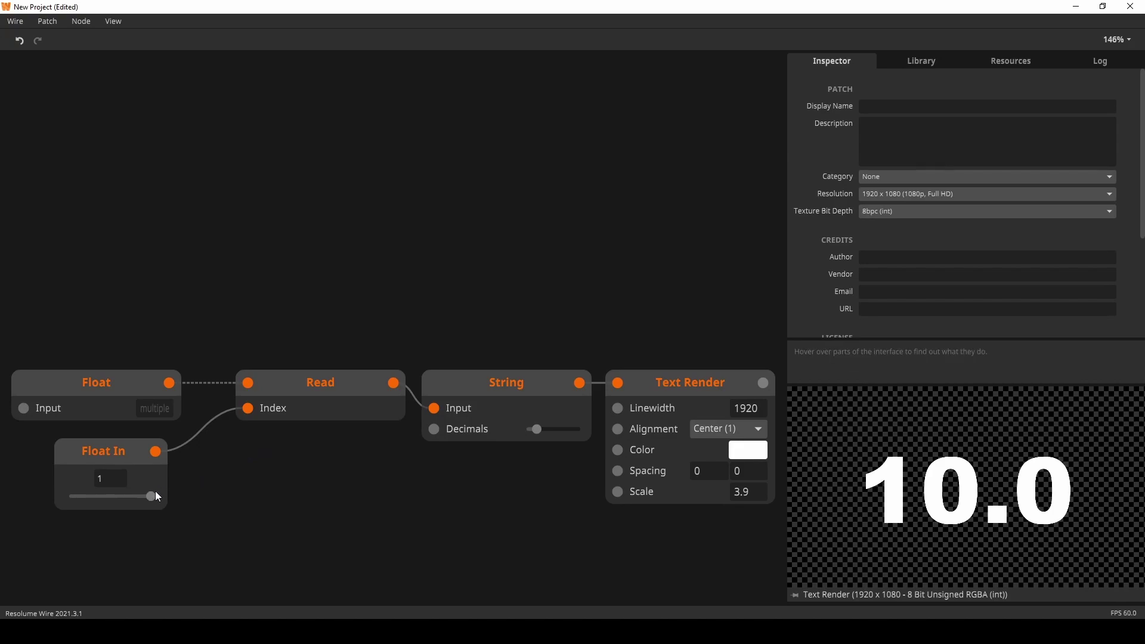
# - Set the Float In index to 0.5 and compare the Read node's None interpolation with Linear, leaving it on Linear
pyautogui.click(322, 412)
pyautogui.click(893, 254)
pyautogui.click(893, 254)
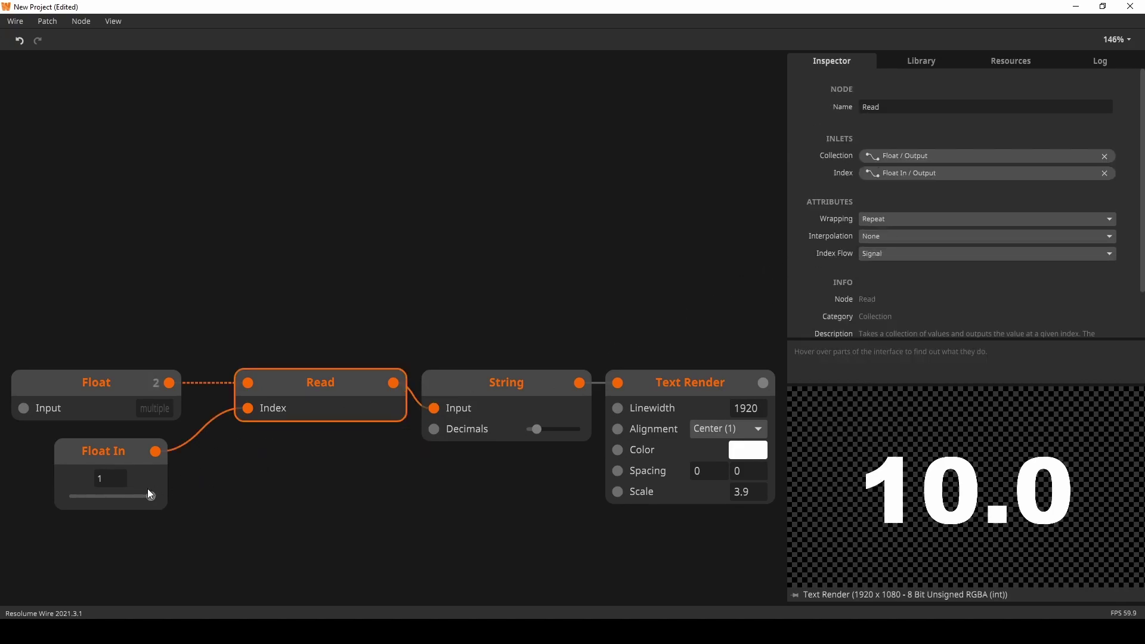
pyautogui.write('0.5')
pyautogui.press('Return')
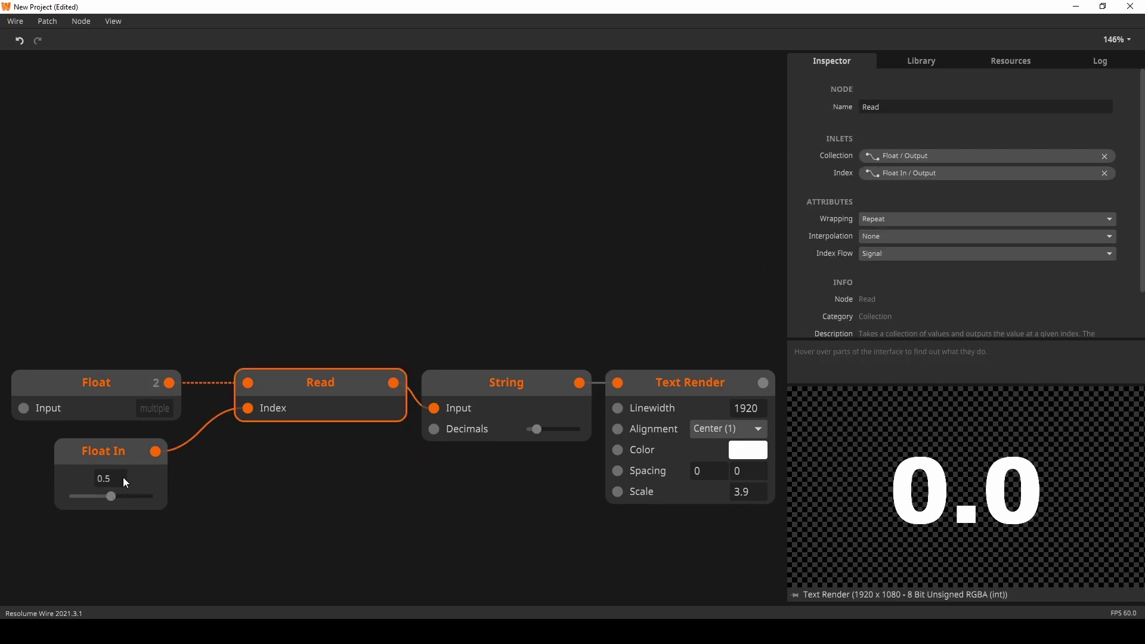
pyautogui.click(862, 238)
pyautogui.click(900, 268)
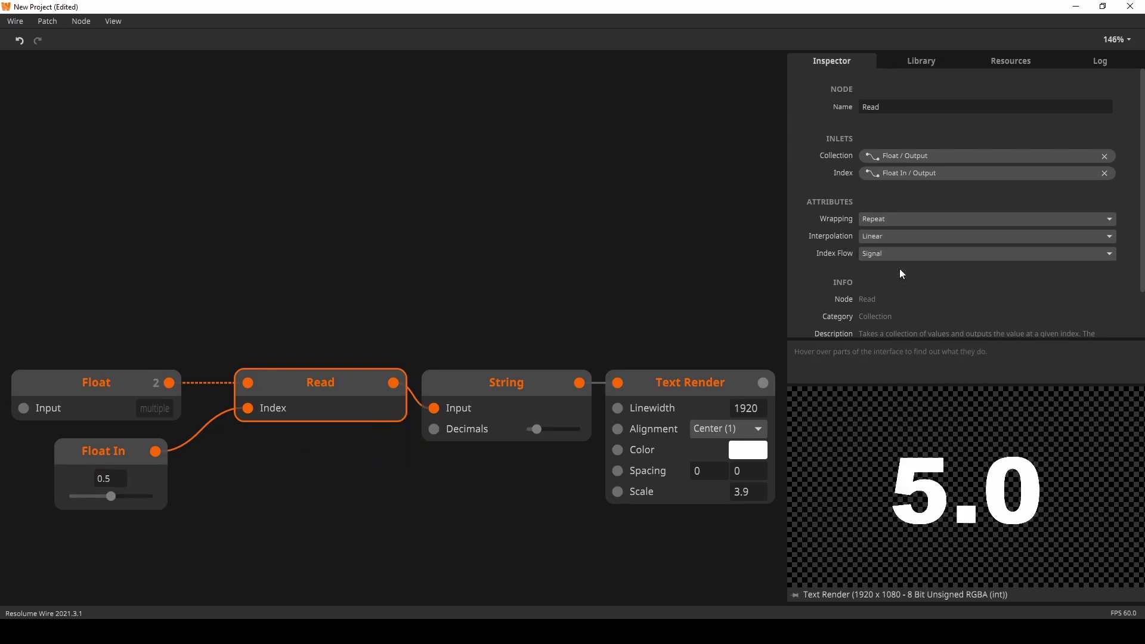
# - Go to the Circle patch, review its Circle, Float2 and Read nodes, and pin the Move node's output as the preview
pyautogui.click(513, 303)
pyautogui.moveTo(389, 550); pyautogui.dragTo(511, 98)
pyautogui.click(195, 217)
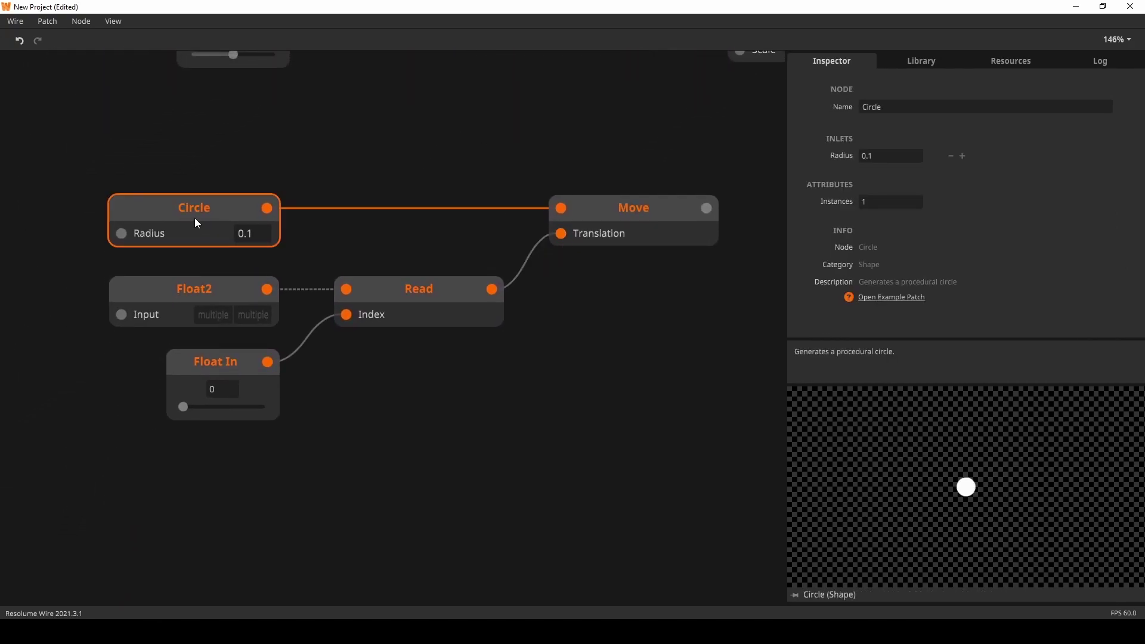
pyautogui.click(256, 294)
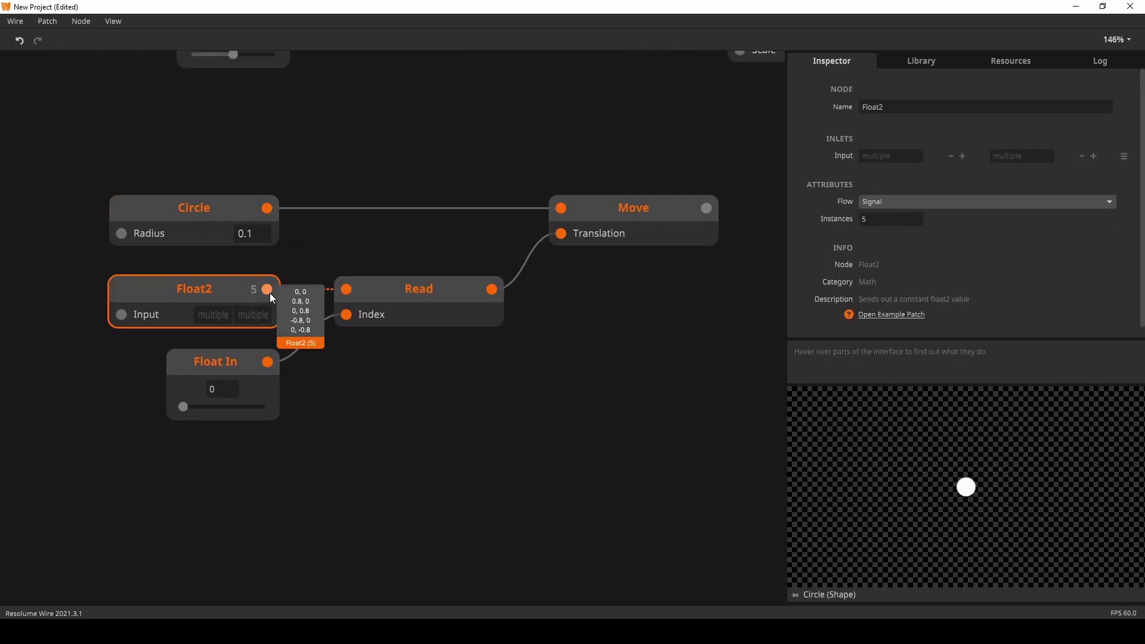
pyautogui.click(420, 300)
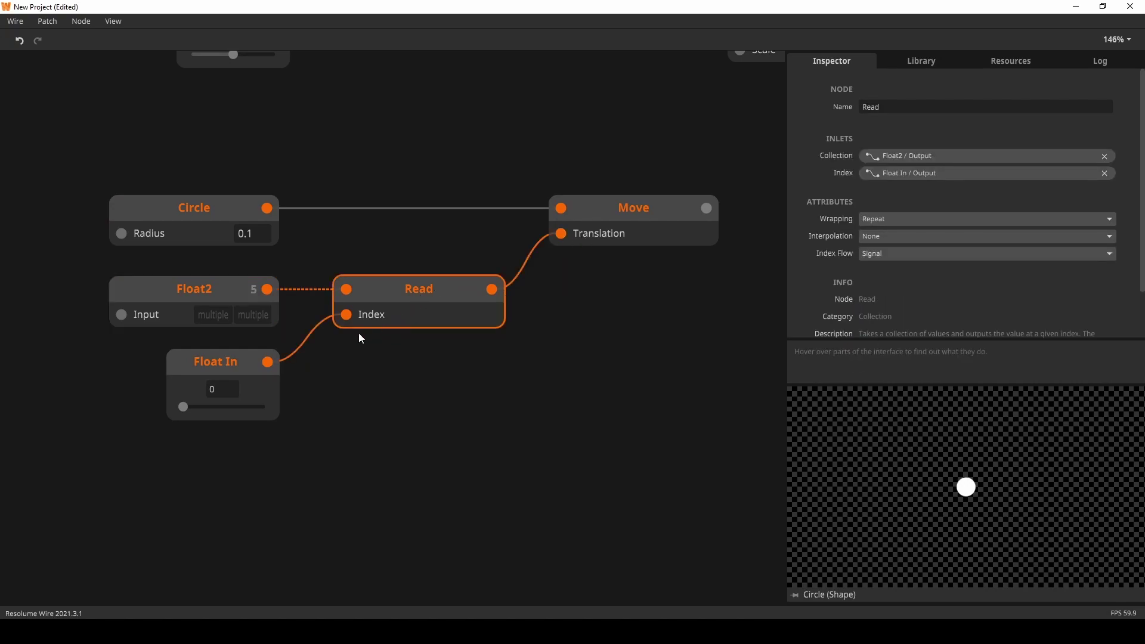
pyautogui.click(637, 215)
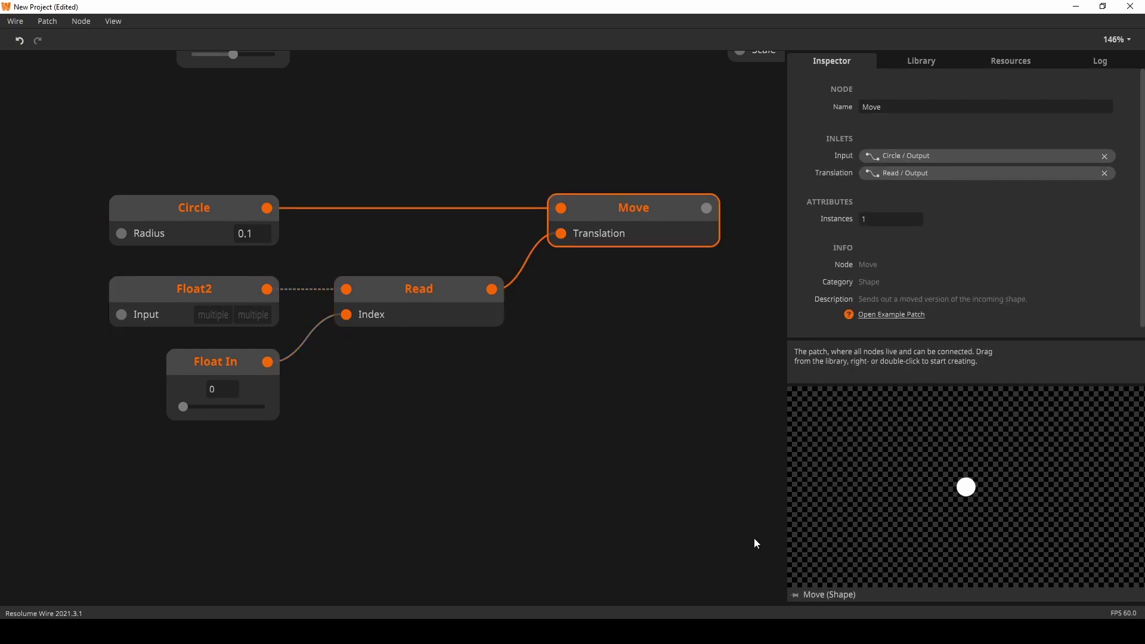
pyautogui.click(795, 595)
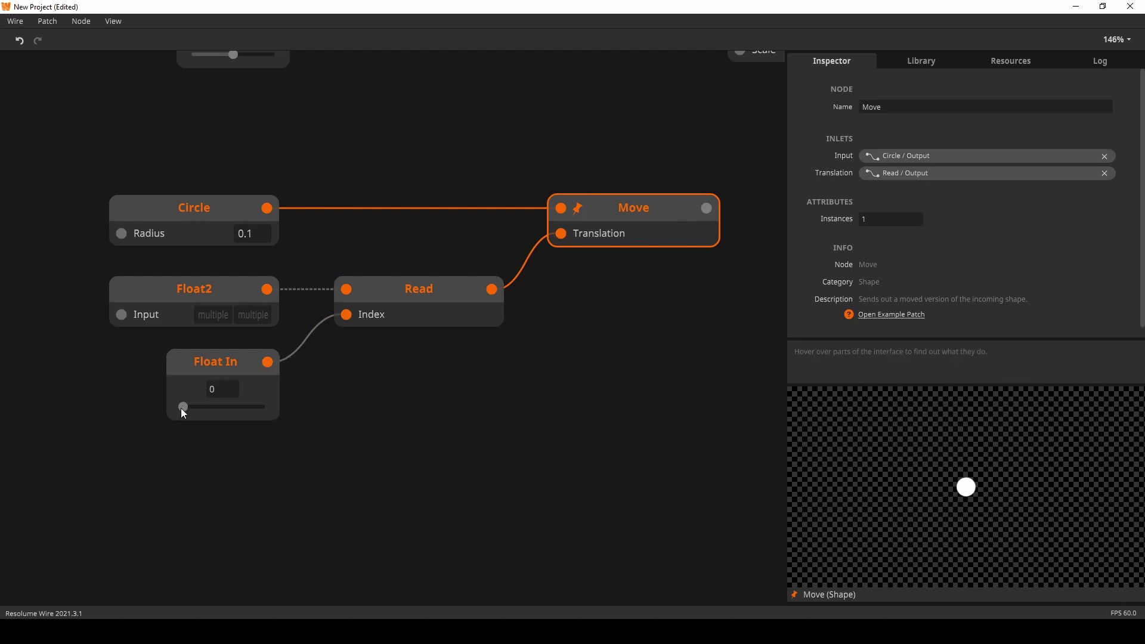
# - View the Float2 node's instance values and move the Float In index to about 0.33
pyautogui.click(217, 322)
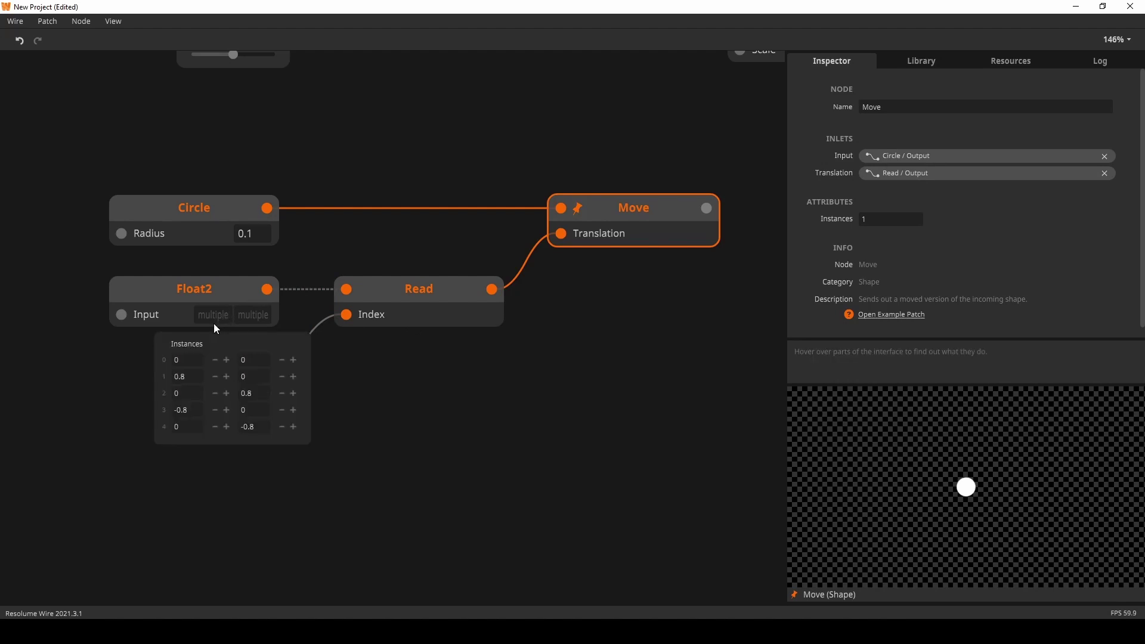
pyautogui.click(313, 488)
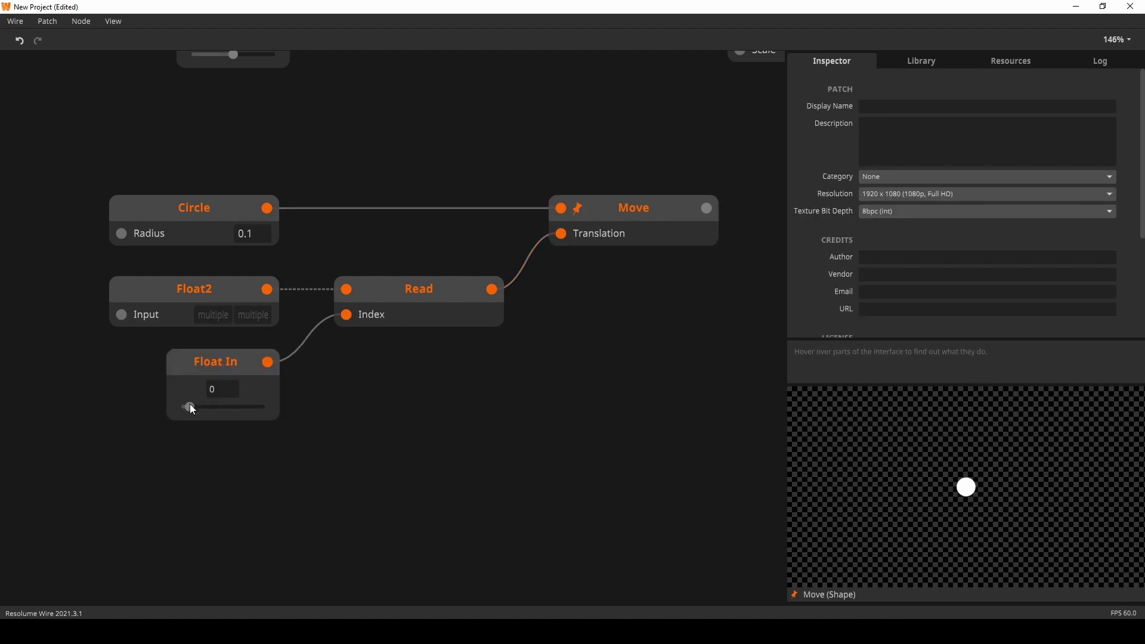
pyautogui.moveTo(190, 407)
pyautogui.mouseDown()
pyautogui.moveTo(281, 414)
pyautogui.moveTo(174, 417)
pyautogui.moveTo(284, 424)
pyautogui.moveTo(191, 422)
pyautogui.mouseUp()
# - Set the interpolation of the Circle patch's Read node to Linear, sweep the Float In index and return it to 0
pyautogui.click(352, 322)
pyautogui.click(920, 237)
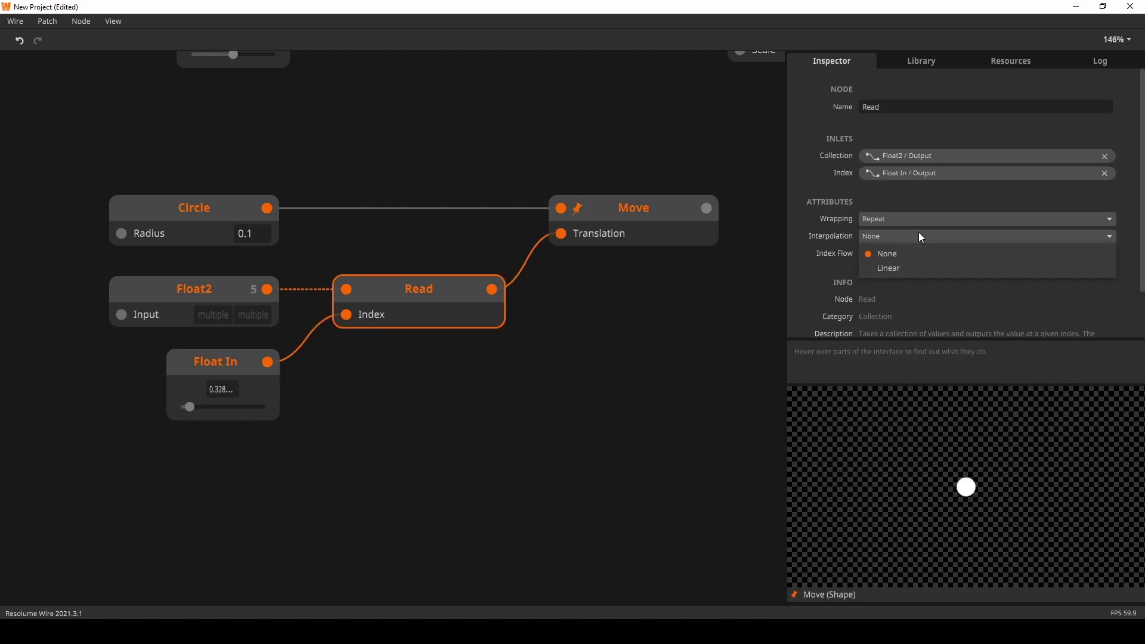
pyautogui.click(914, 266)
pyautogui.moveTo(195, 407); pyautogui.dragTo(198, 451)
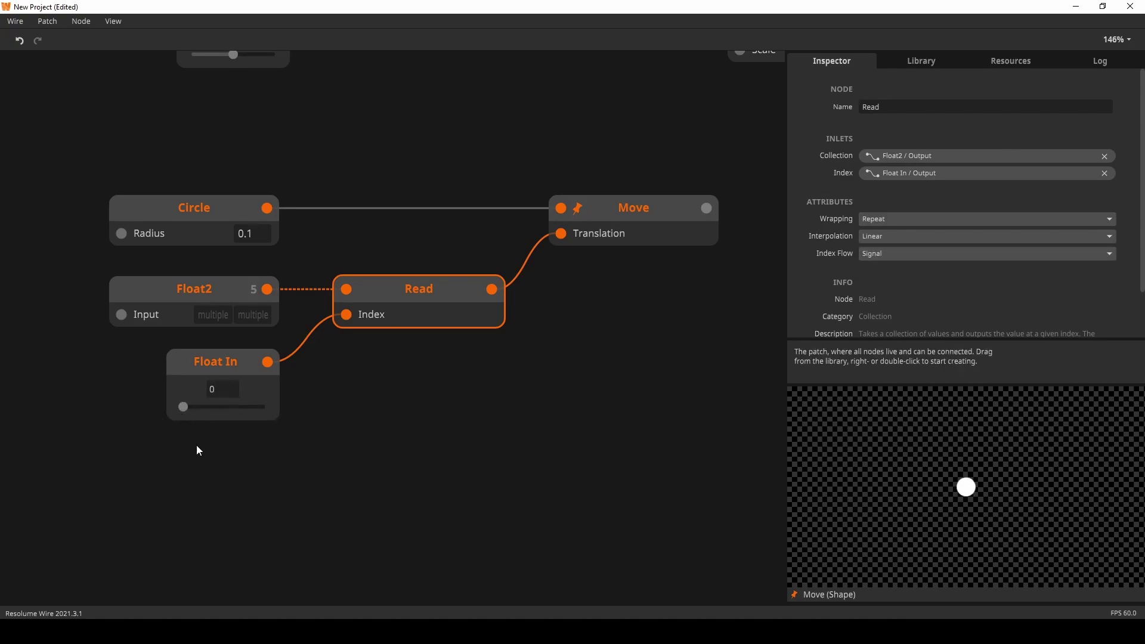
# - Add a Sine oscillator node below Float In and connect its output to the Read node's Index inlet
pyautogui.doubleClick(221, 474)
pyautogui.write('osc')
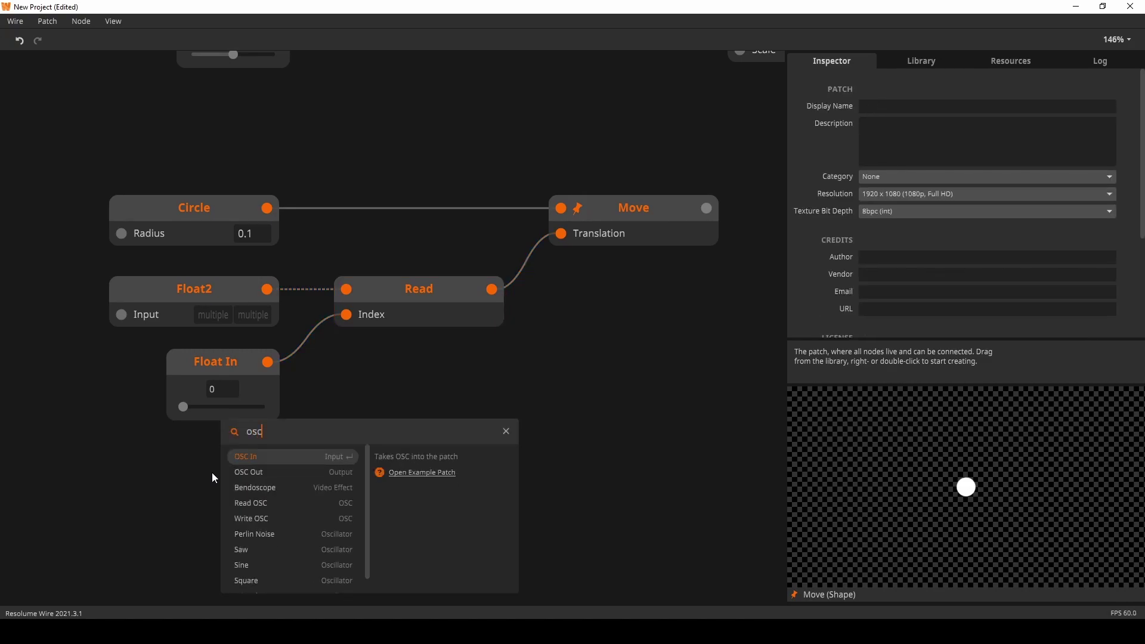
pyautogui.write('i')
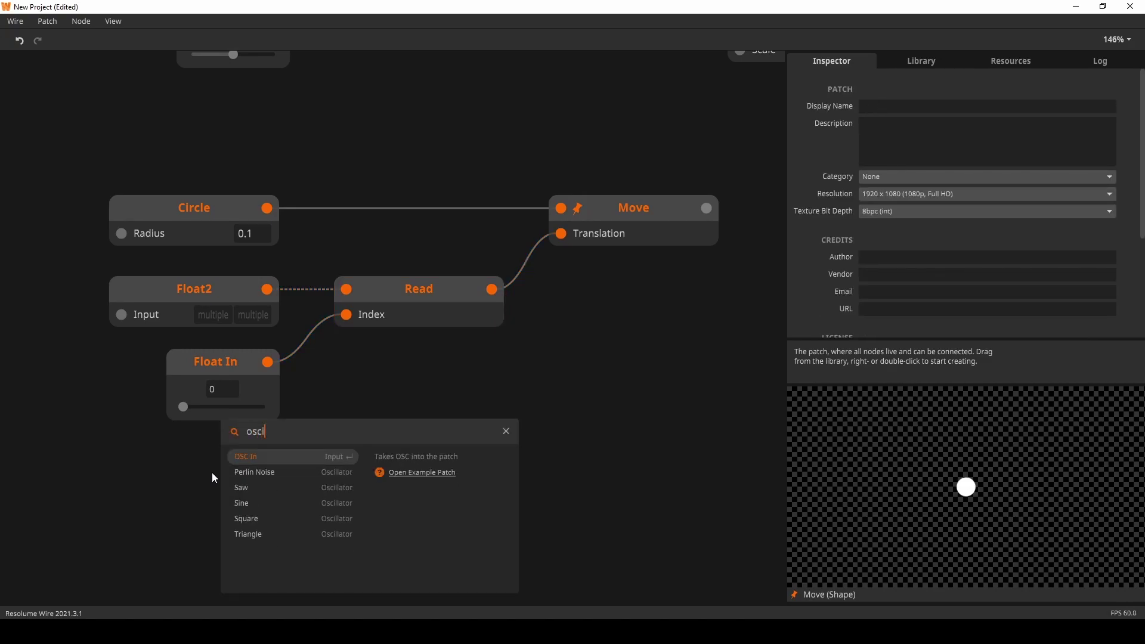
pyautogui.click(236, 503)
pyautogui.moveTo(380, 488); pyautogui.dragTo(347, 317)
# - Set the Sine node's Amplitude to 4 and its Frequency to 0.15
pyautogui.click(365, 535)
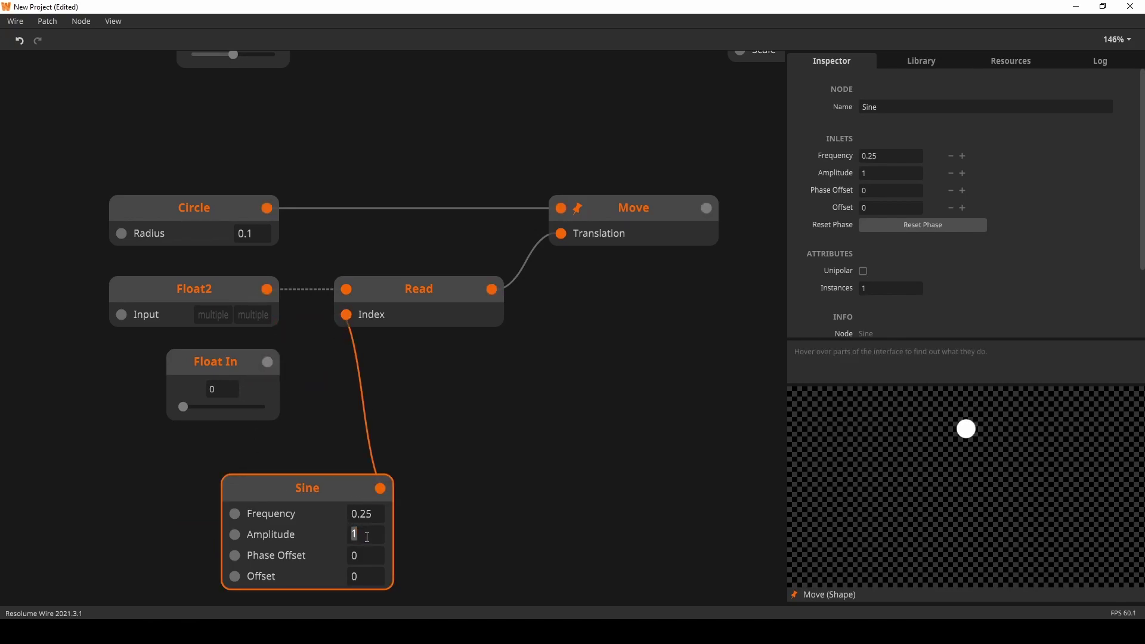
pyautogui.write('4')
pyautogui.click(425, 527)
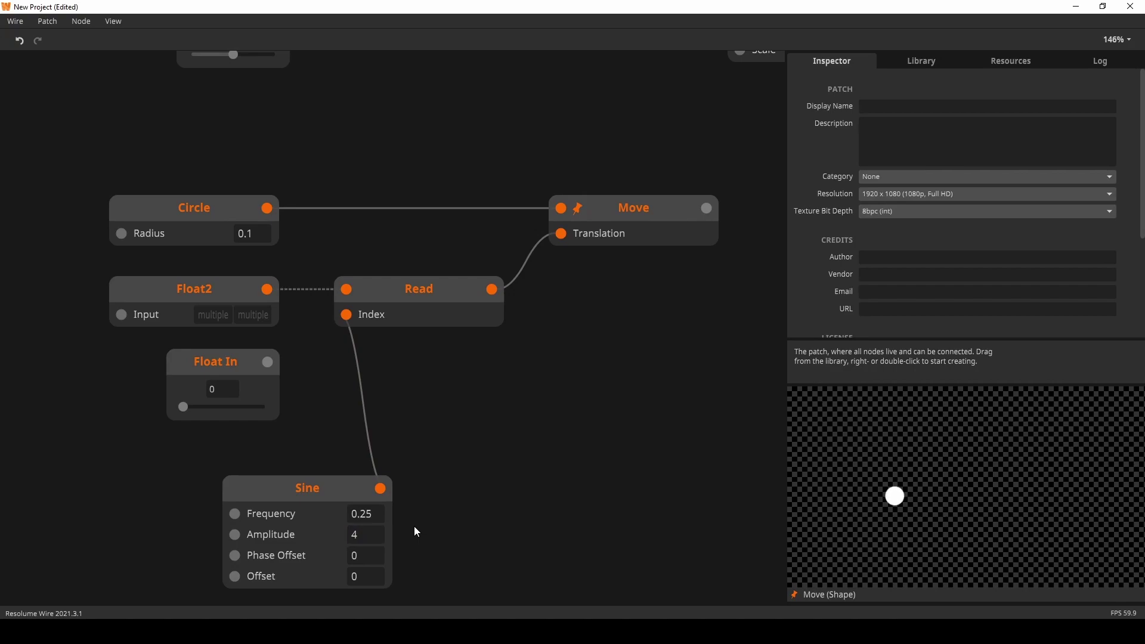
pyautogui.scroll(-1, 361, 520)
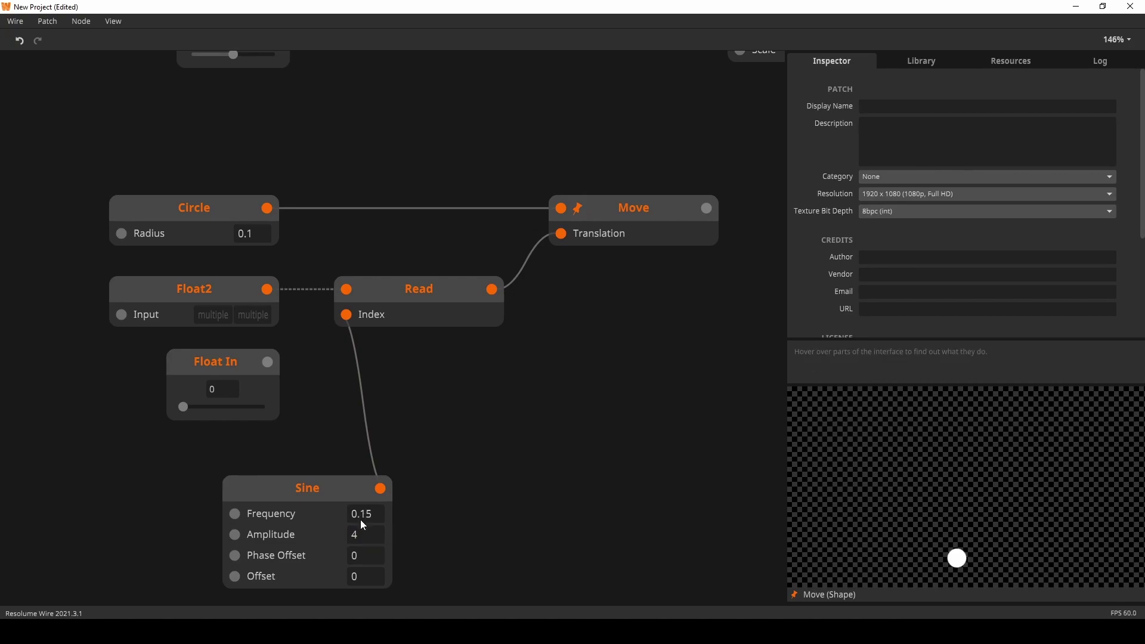
# - Connect the Circle Pattern's output to the Size node's container inlet
pyautogui.scroll(-1, 363, 524)
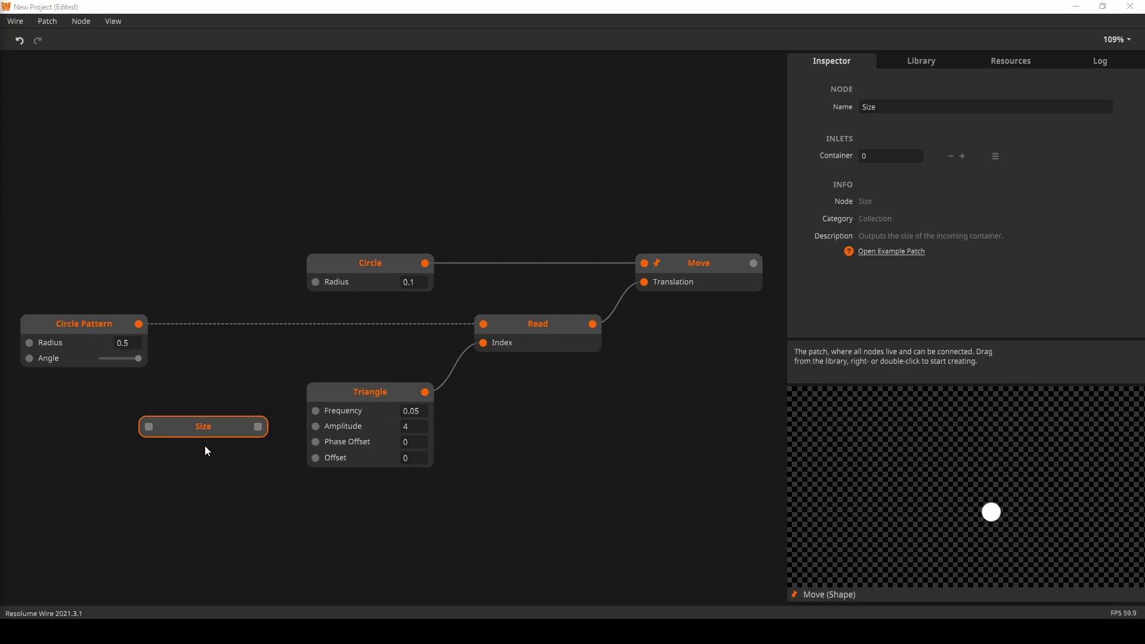
pyautogui.moveTo(139, 325); pyautogui.dragTo(149, 424)
pyautogui.moveTo(259, 427)
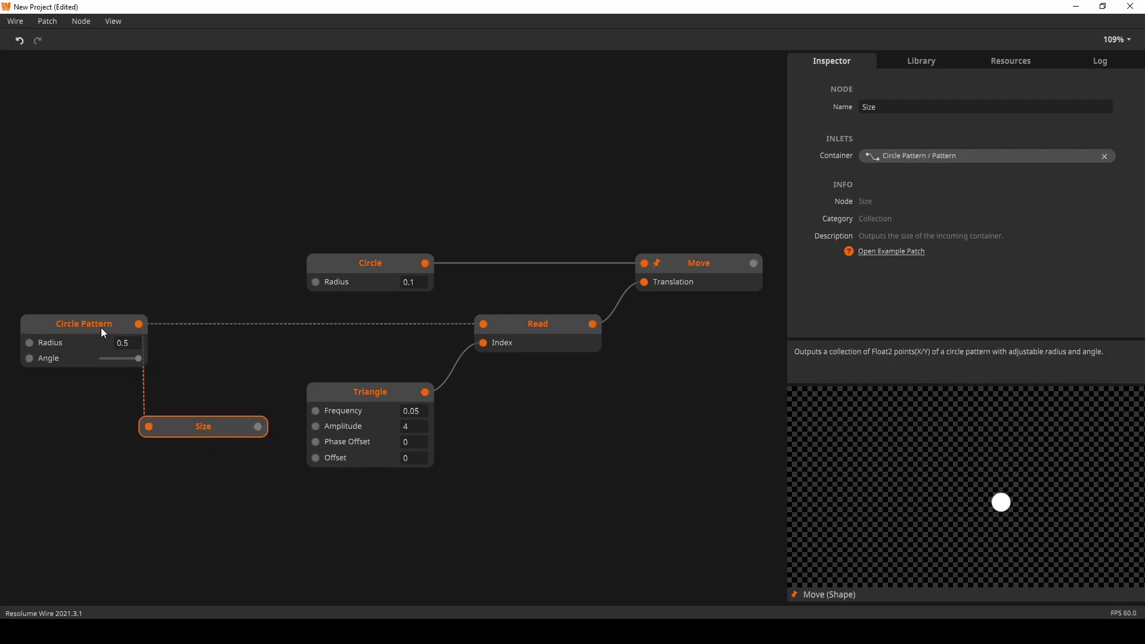
pyautogui.click(188, 379)
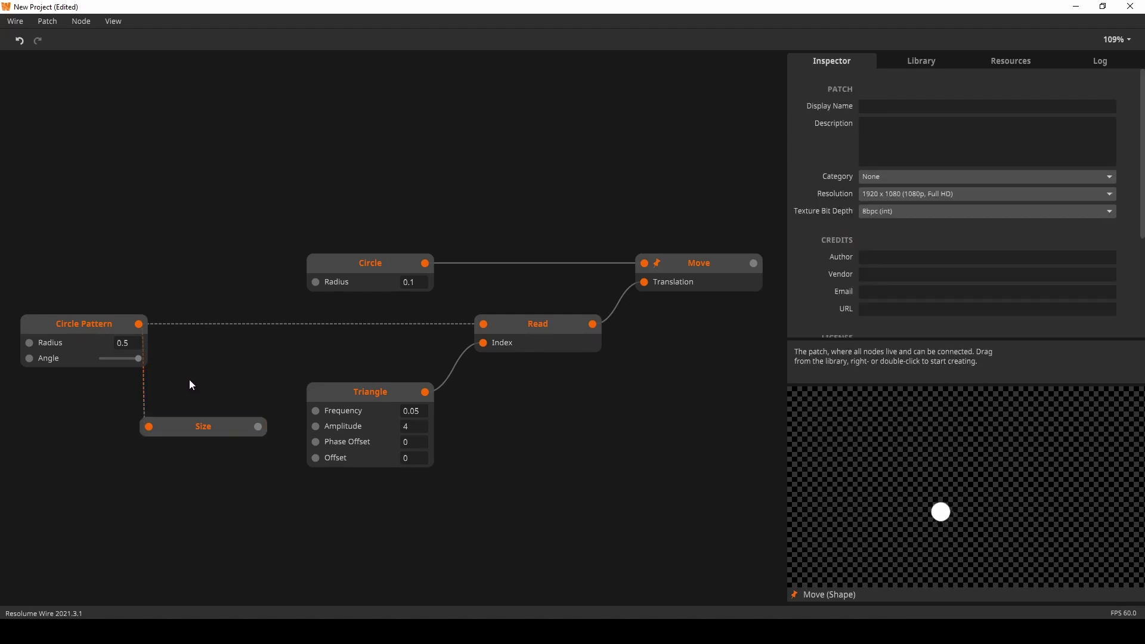
# - Examine the Circle Pattern's instance count and the settings of the Triangle and Read nodes
pyautogui.click(105, 335)
pyautogui.moveTo(129, 334)
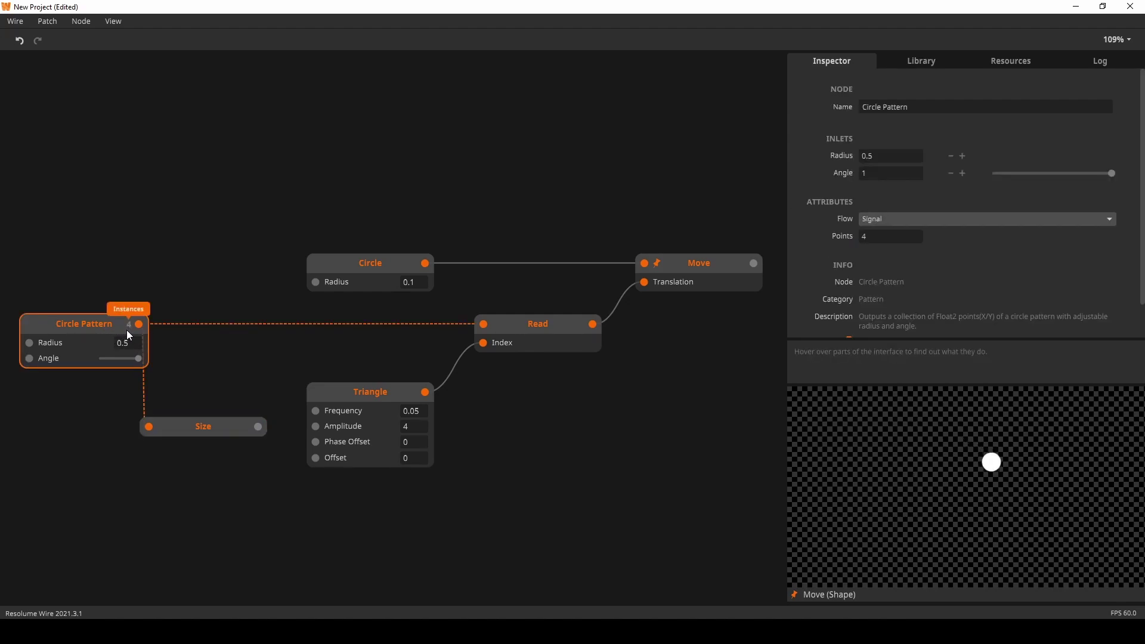
pyautogui.click(382, 392)
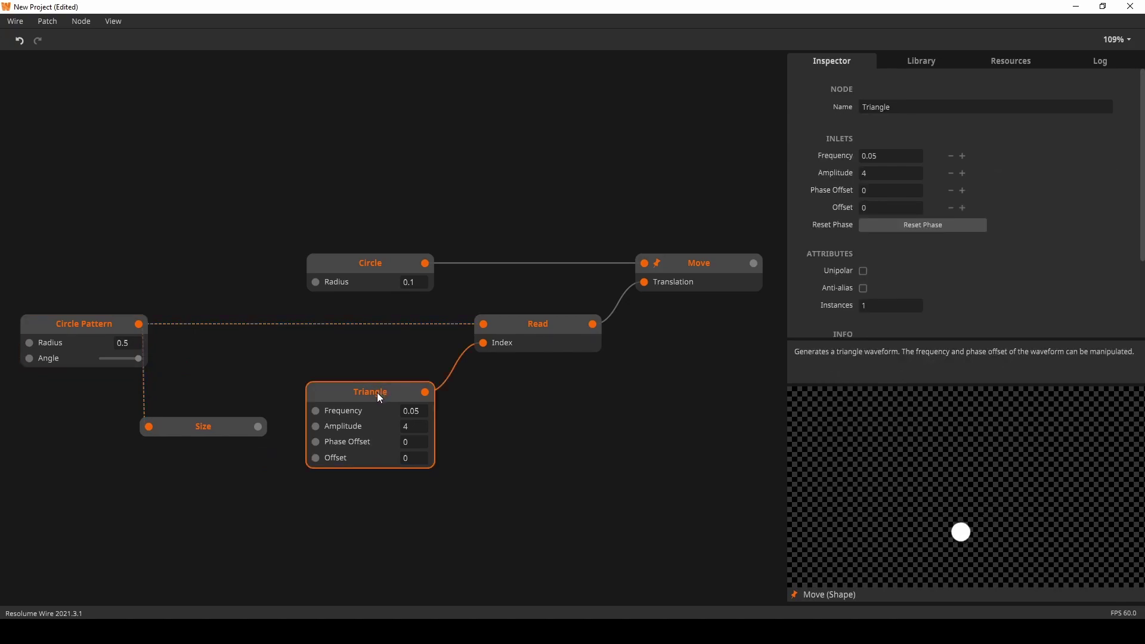
pyautogui.click(535, 332)
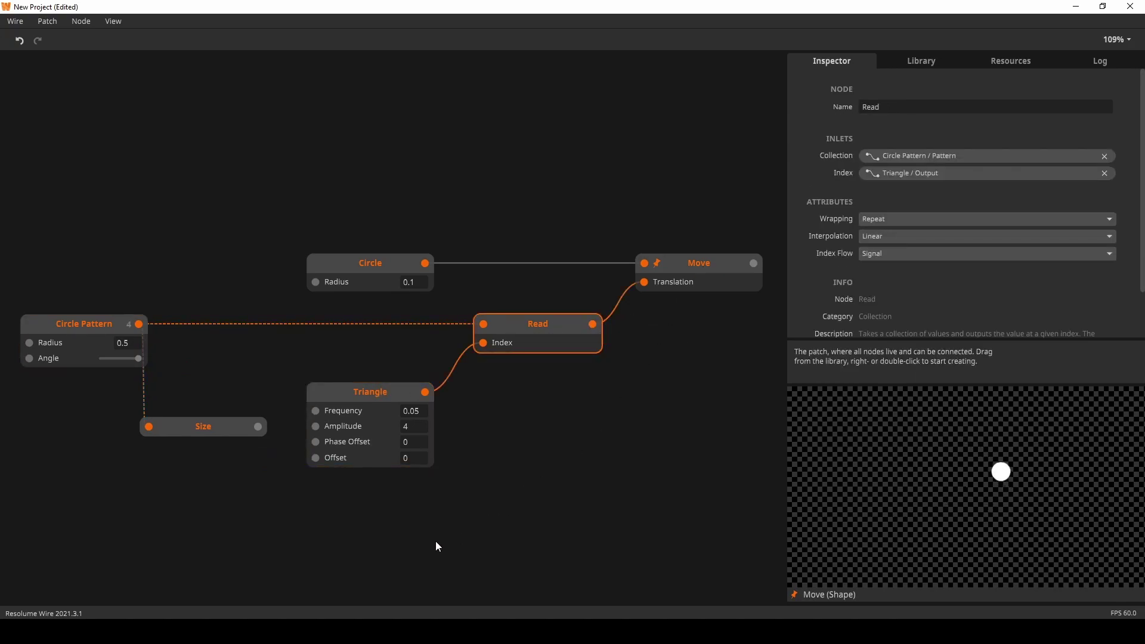
pyautogui.moveTo(327, 538); pyautogui.dragTo(342, 536)
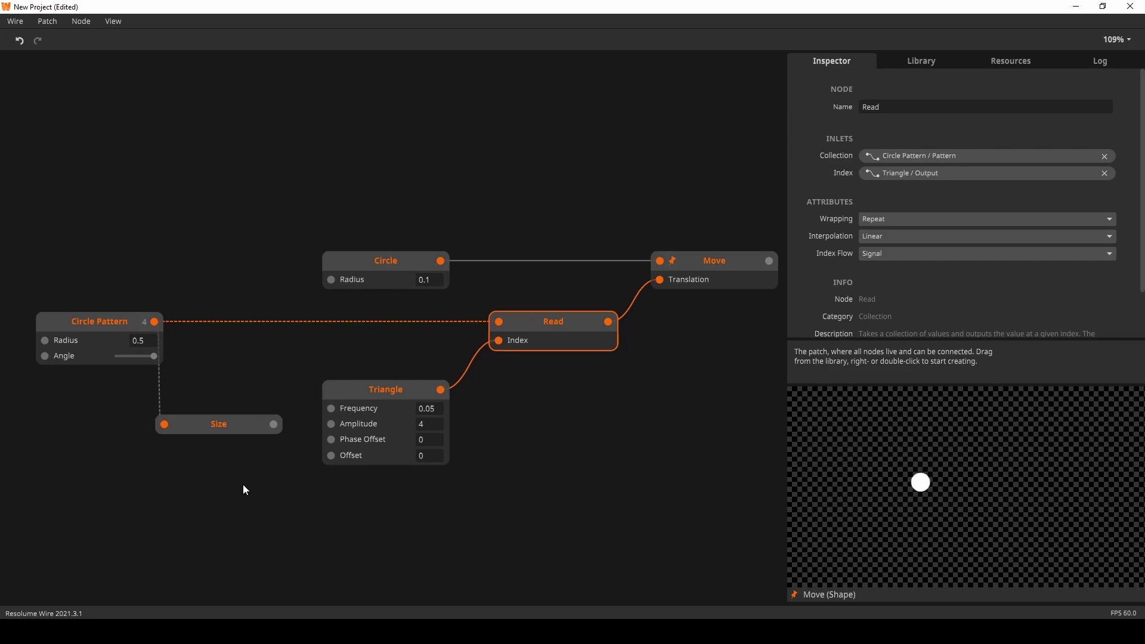
# - Shift the Size node slightly closer to the Triangle node and set the Circle Pattern's Points to 12
pyautogui.moveTo(223, 424); pyautogui.dragTo(242, 411)
pyautogui.click(115, 331)
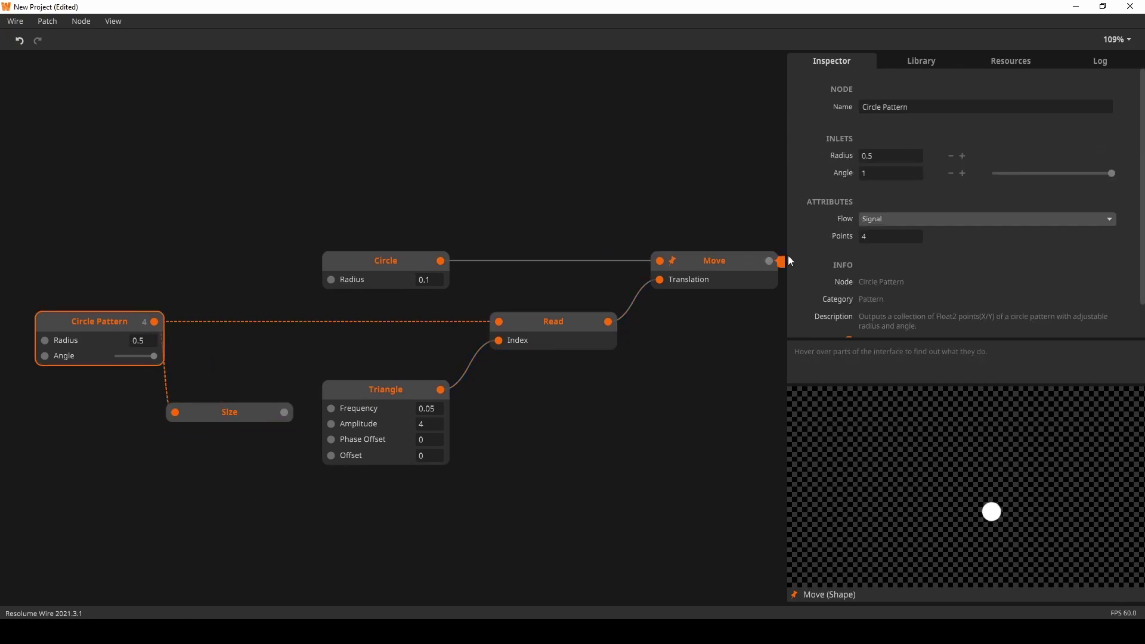
pyautogui.write('12')
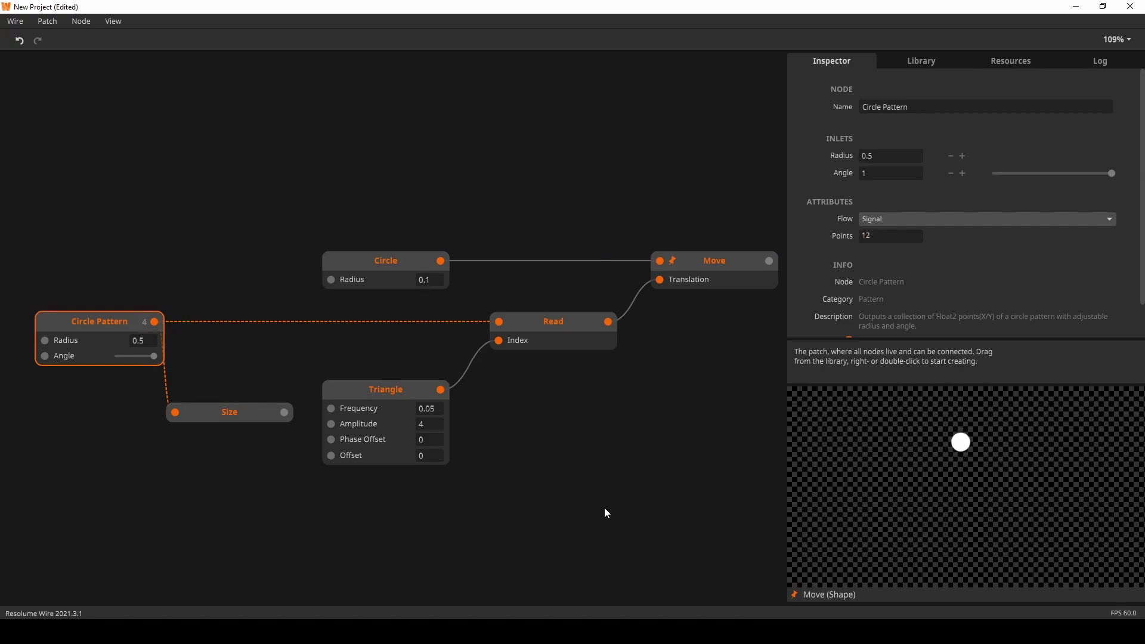
pyautogui.click(605, 510)
# - Set the Triangle's Amplitude to 12, then drive that inlet with the Size node's output instead
pyautogui.moveTo(442, 394)
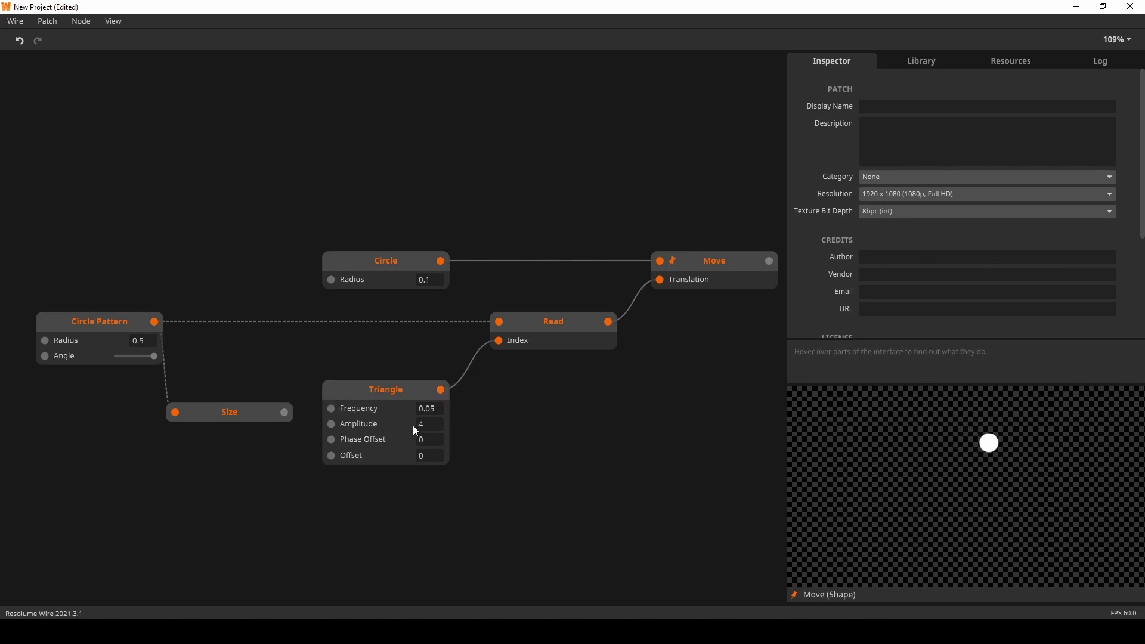
pyautogui.write('12')
pyautogui.press('Return')
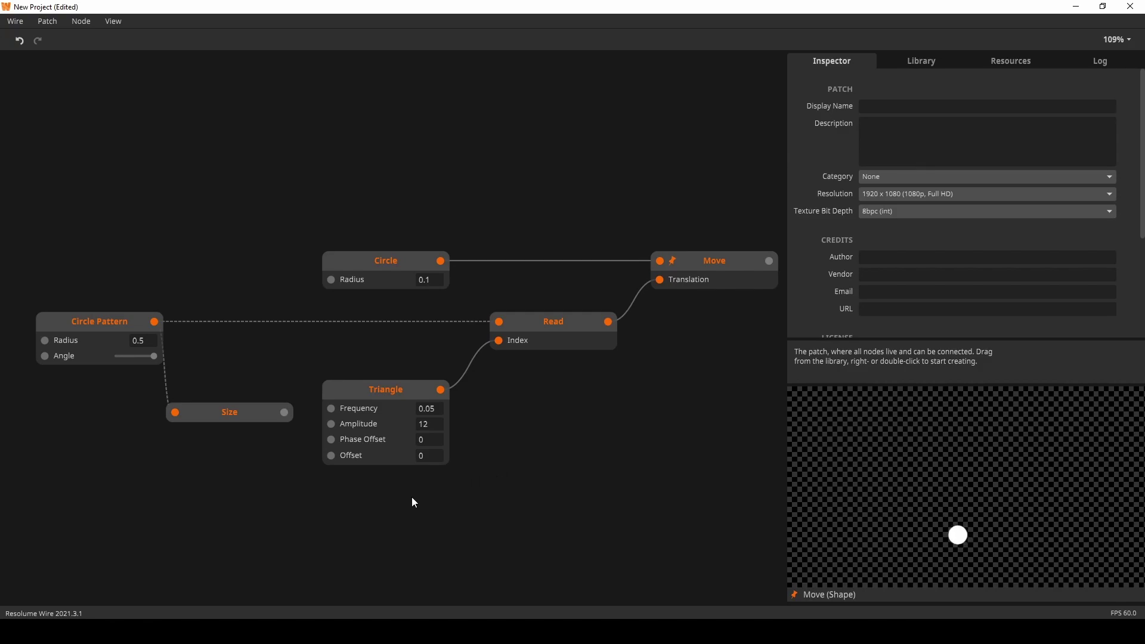
pyautogui.moveTo(282, 412); pyautogui.dragTo(330, 423)
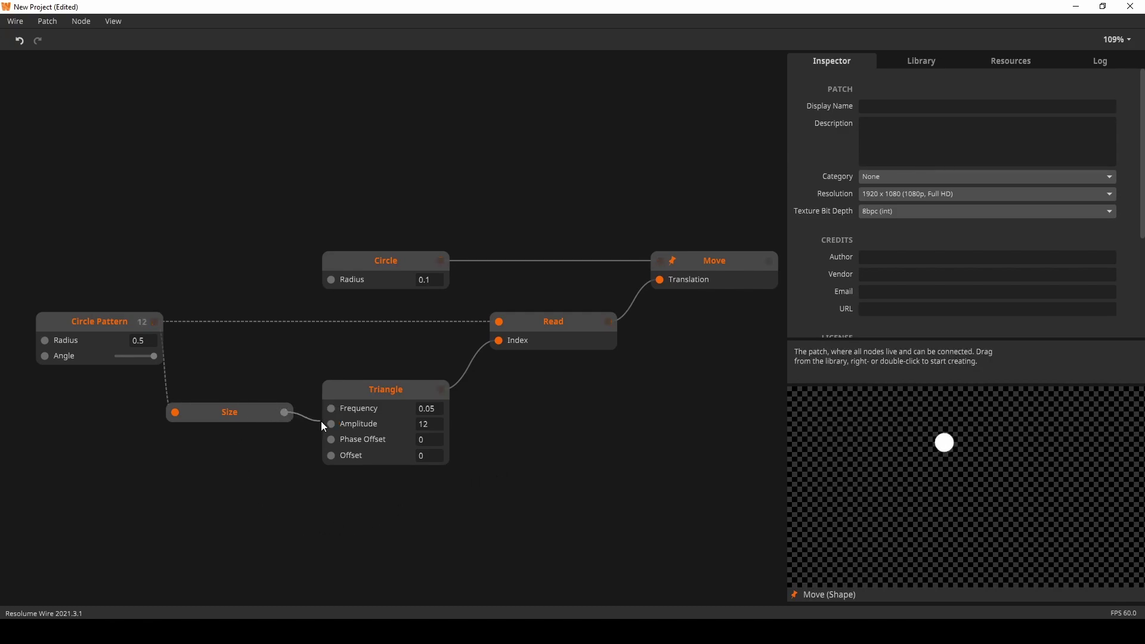
# - Change the Circle Pattern's Points to 3 and check the value the Size node sends to the Triangle's Amplitude
pyautogui.click(96, 321)
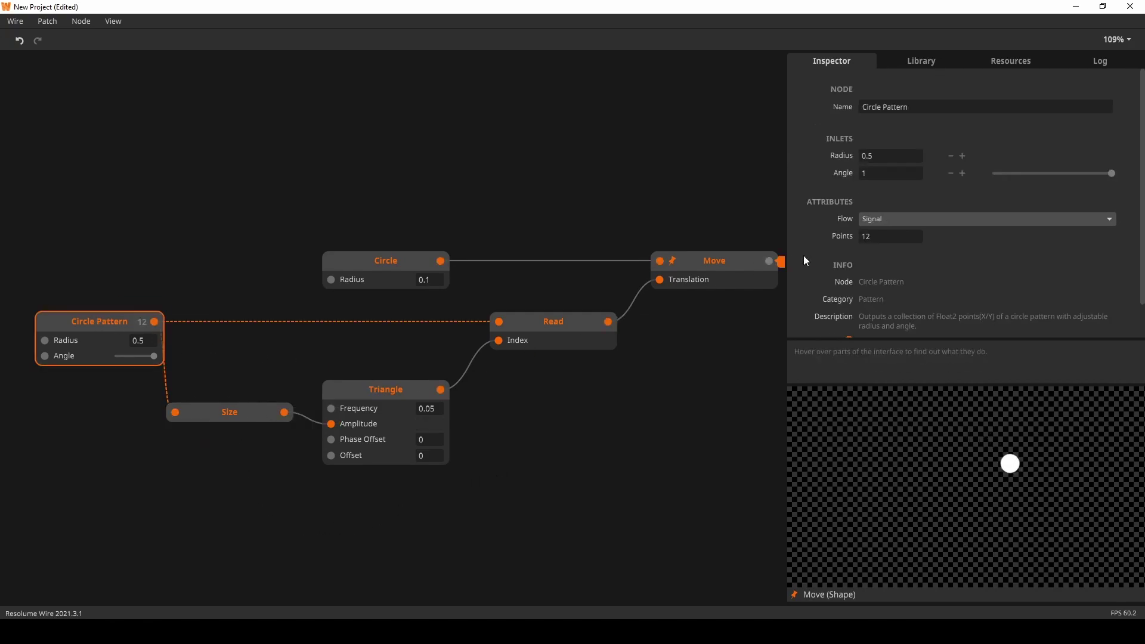
pyautogui.click(728, 411)
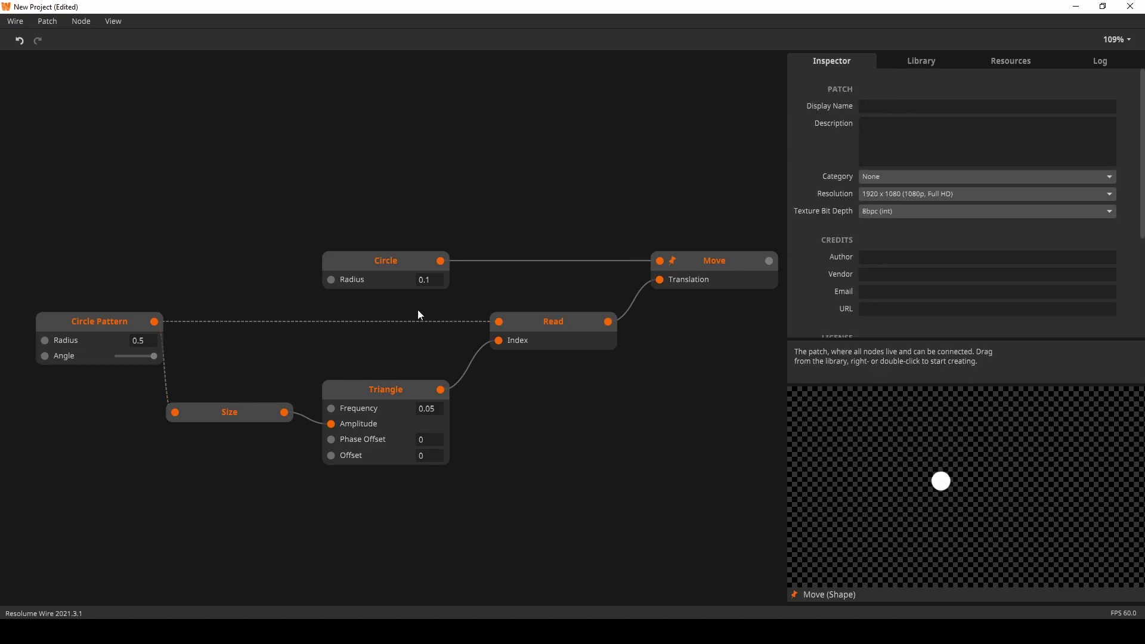
pyautogui.click(110, 320)
pyautogui.click(703, 288)
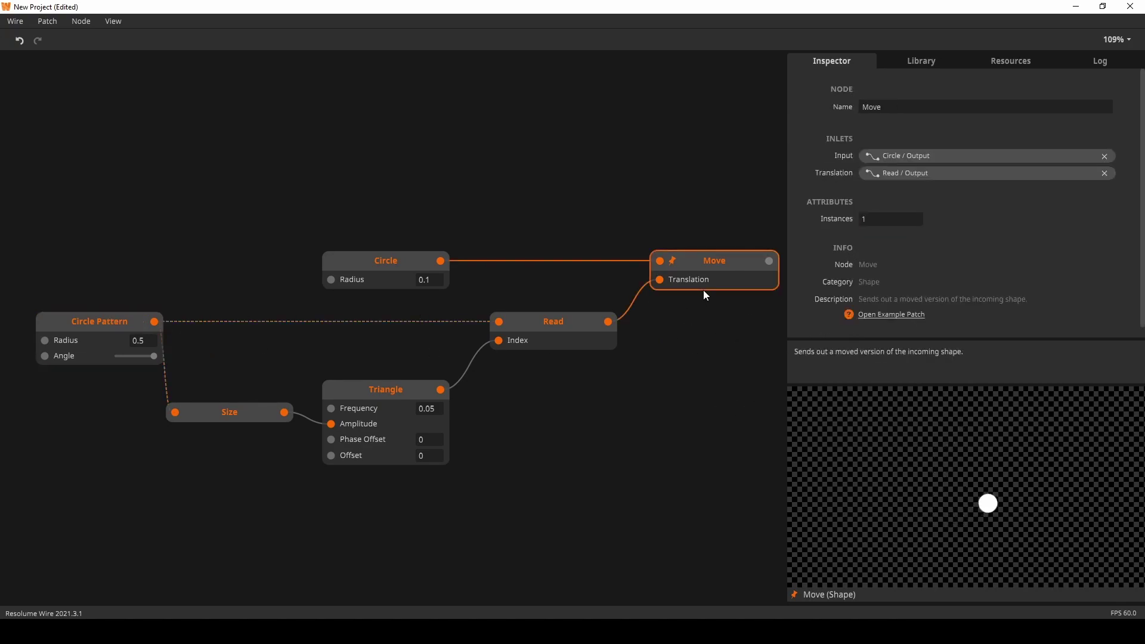
pyautogui.click(105, 320)
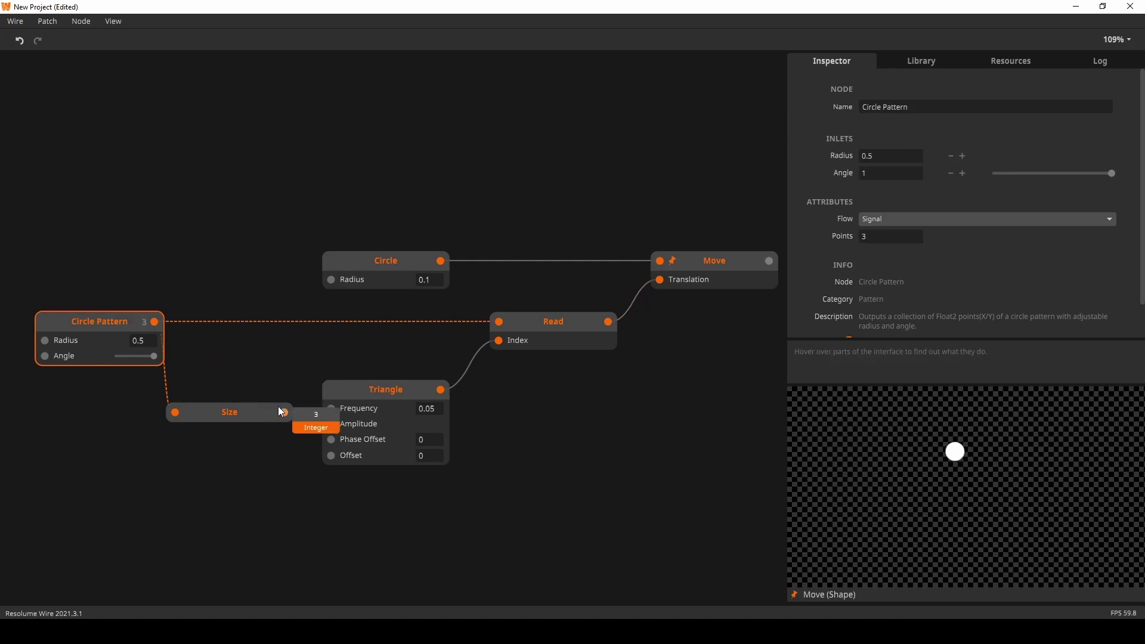
pyautogui.moveTo(284, 413); pyautogui.dragTo(331, 424)
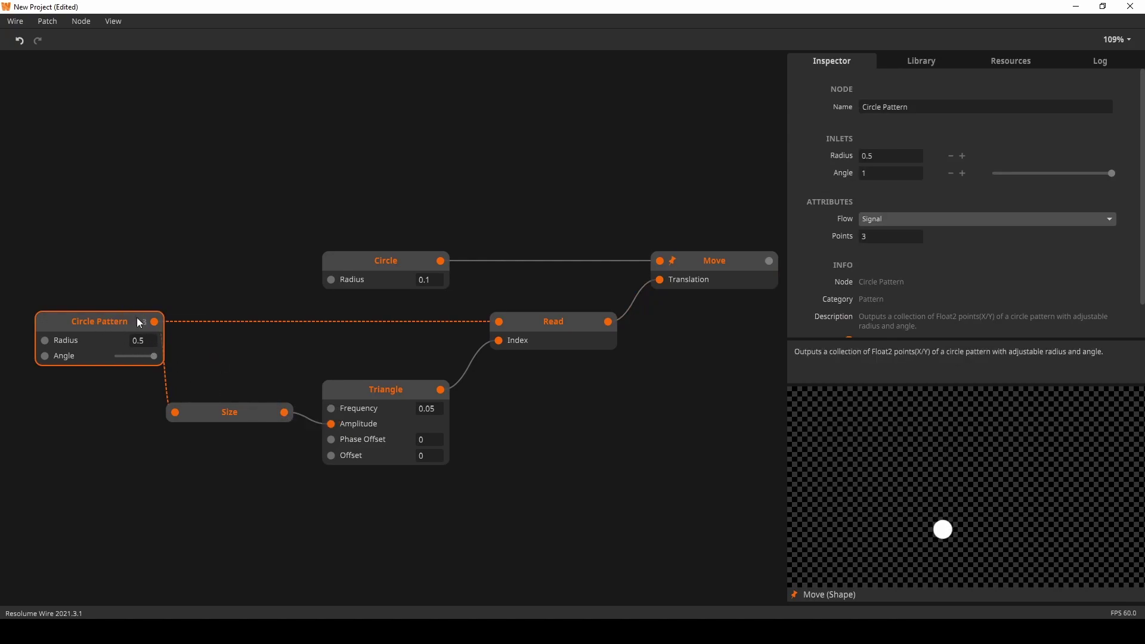
pyautogui.click(671, 425)
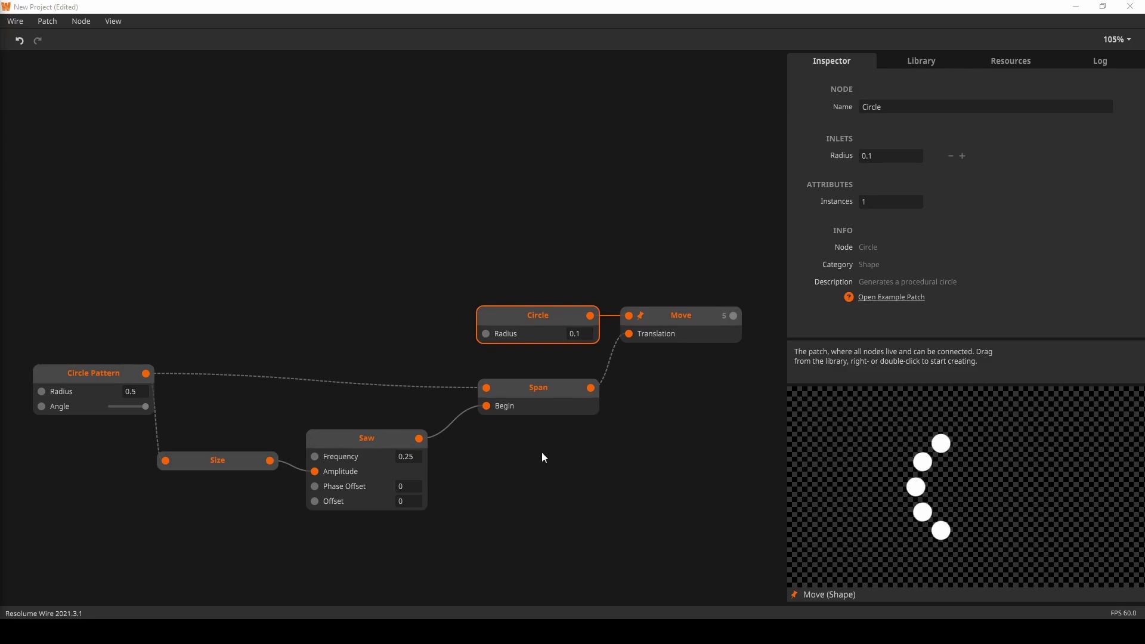
# - Examine the Span node's attributes and compare the collection at its inlet with the values at its outlet
pyautogui.click(538, 403)
pyautogui.scroll(2, 582, 459)
pyautogui.scroll(3, 581, 463)
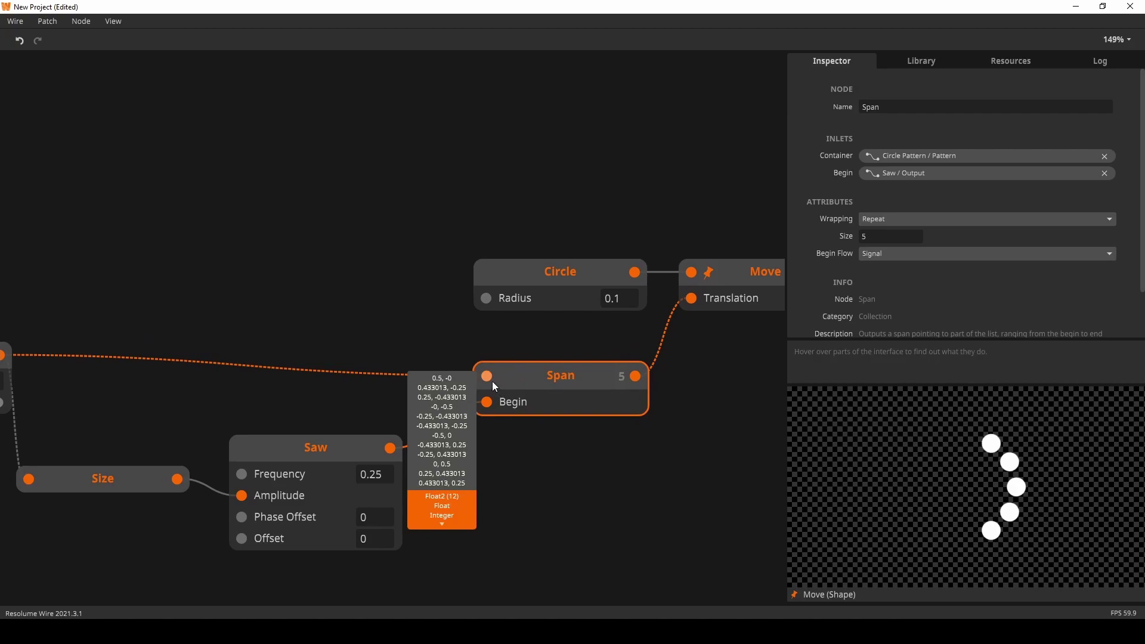
pyautogui.moveTo(643, 377)
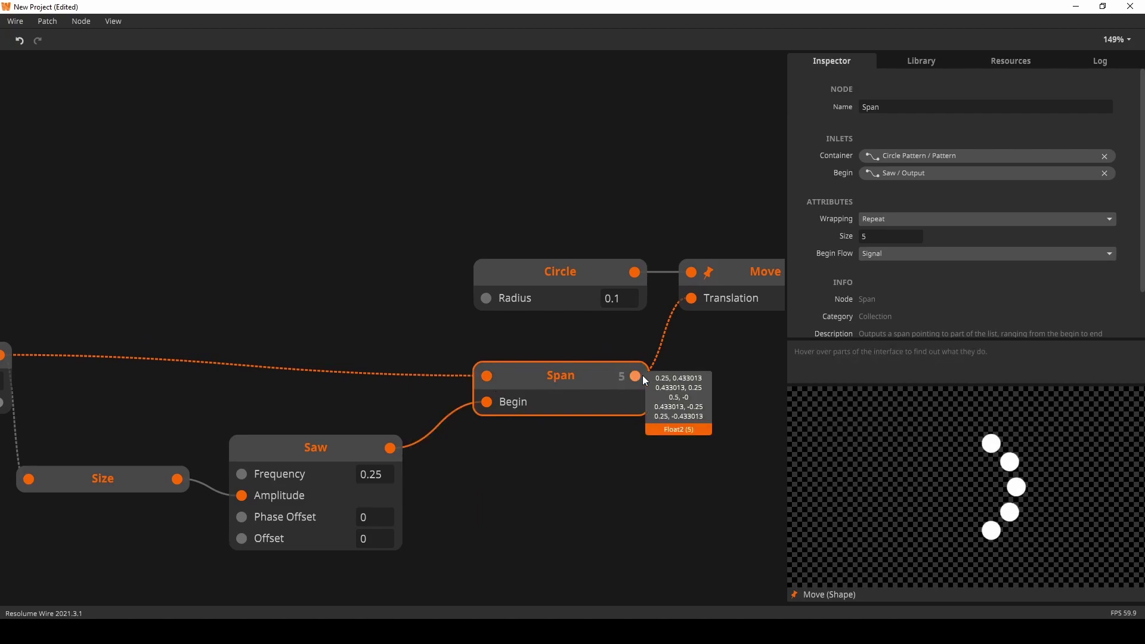
pyautogui.moveTo(484, 373)
pyautogui.scroll(-4, 632, 381)
pyautogui.scroll(-1, 669, 440)
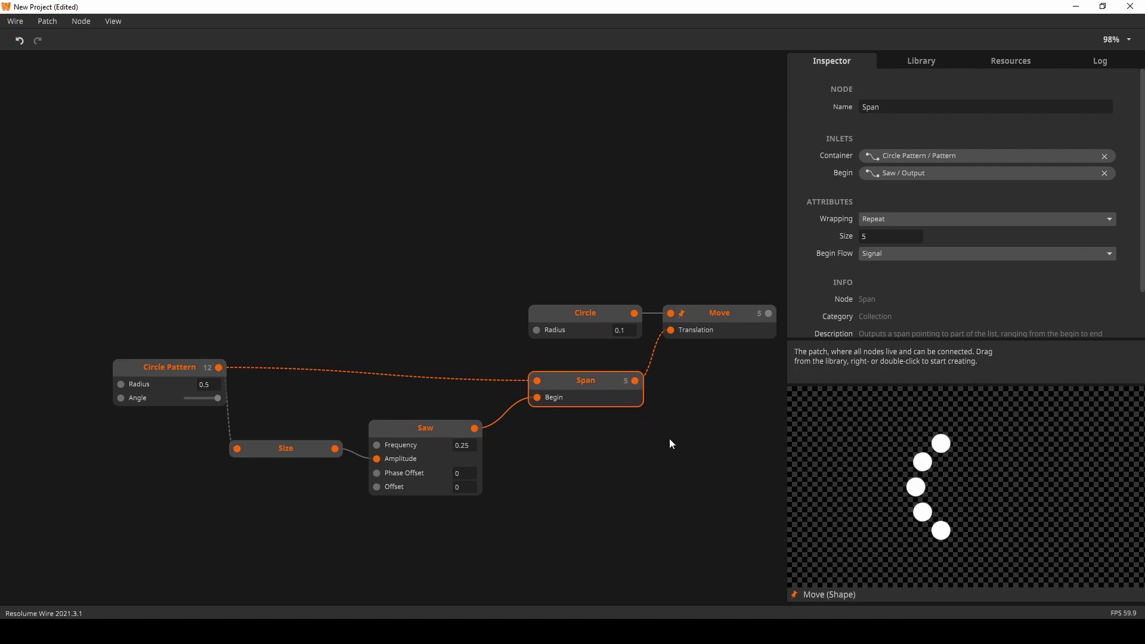
pyautogui.moveTo(669, 441); pyautogui.dragTo(641, 439)
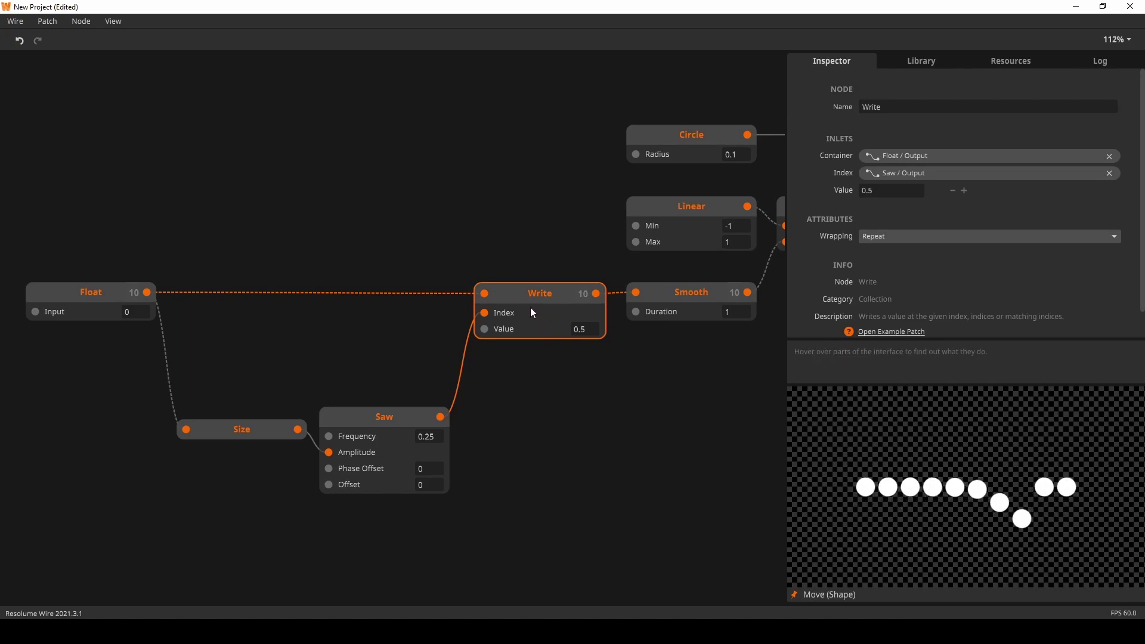
# - Compare the collection entering the Write node with the values at its outlet and at the Float node's outlet
pyautogui.moveTo(487, 292)
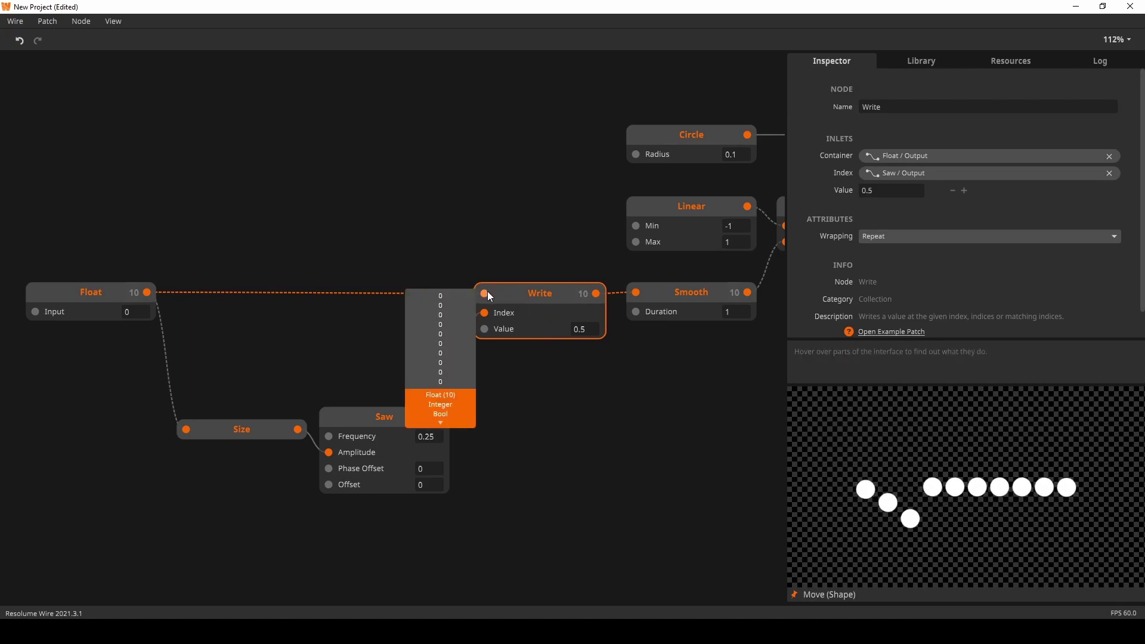
pyautogui.moveTo(597, 297)
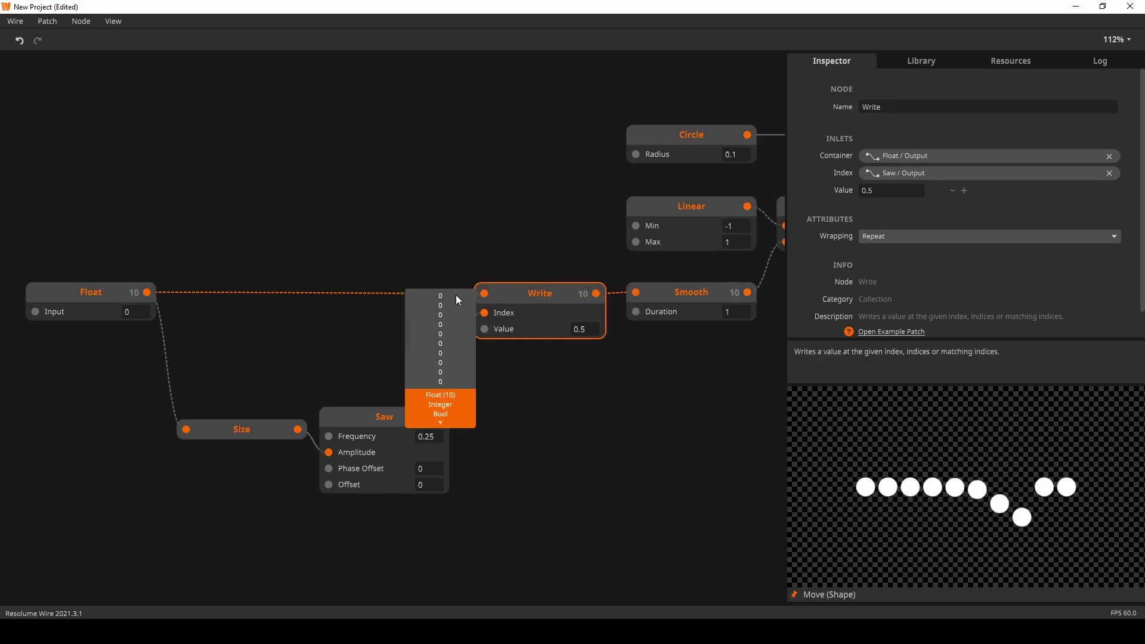
pyautogui.moveTo(153, 294)
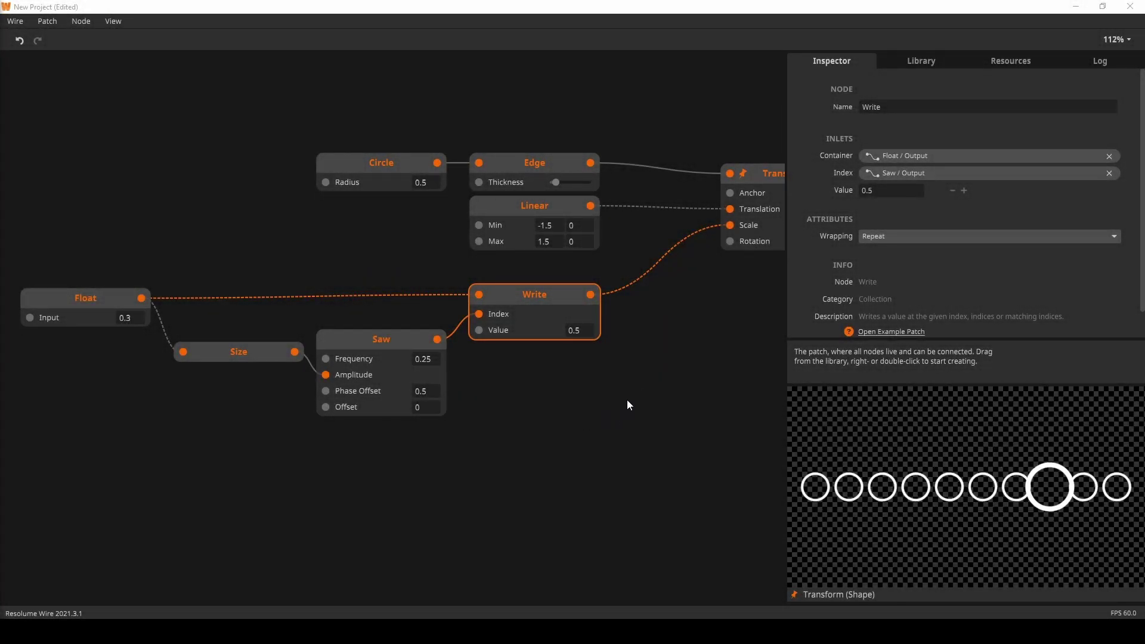
# - Add a Smooth node between the Write node's output and the Transform's Scale inlet, and place it beside Write
pyautogui.doubleClick(585, 402)
pyautogui.write('smooth')
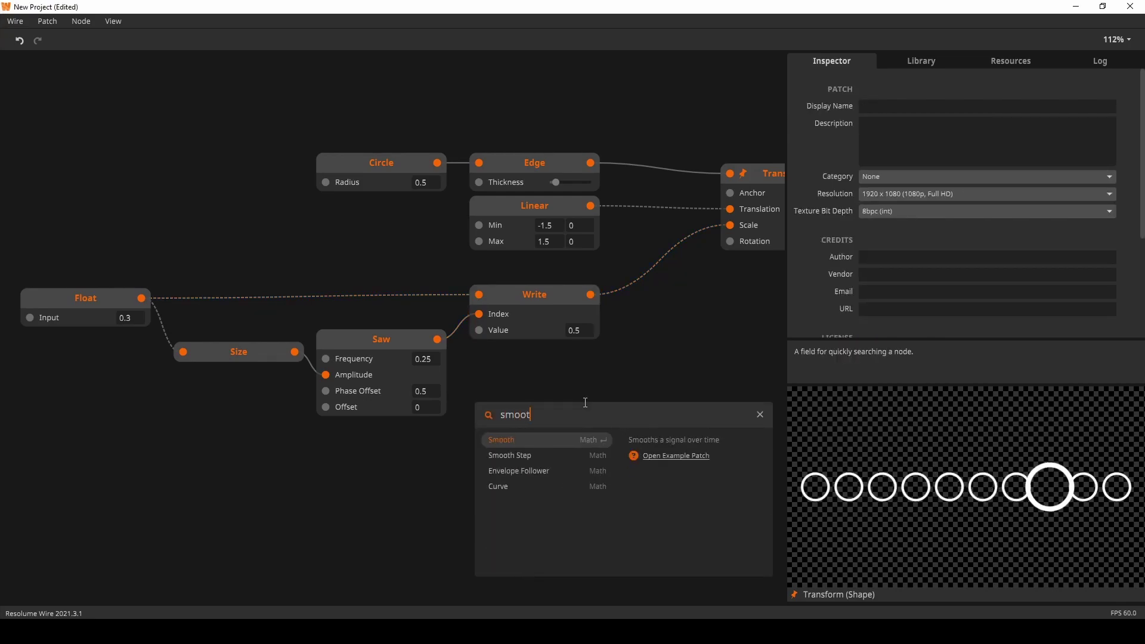
pyautogui.press('Return')
pyautogui.moveTo(590, 294); pyautogui.dragTo(595, 413)
pyautogui.moveTo(708, 413); pyautogui.dragTo(730, 225)
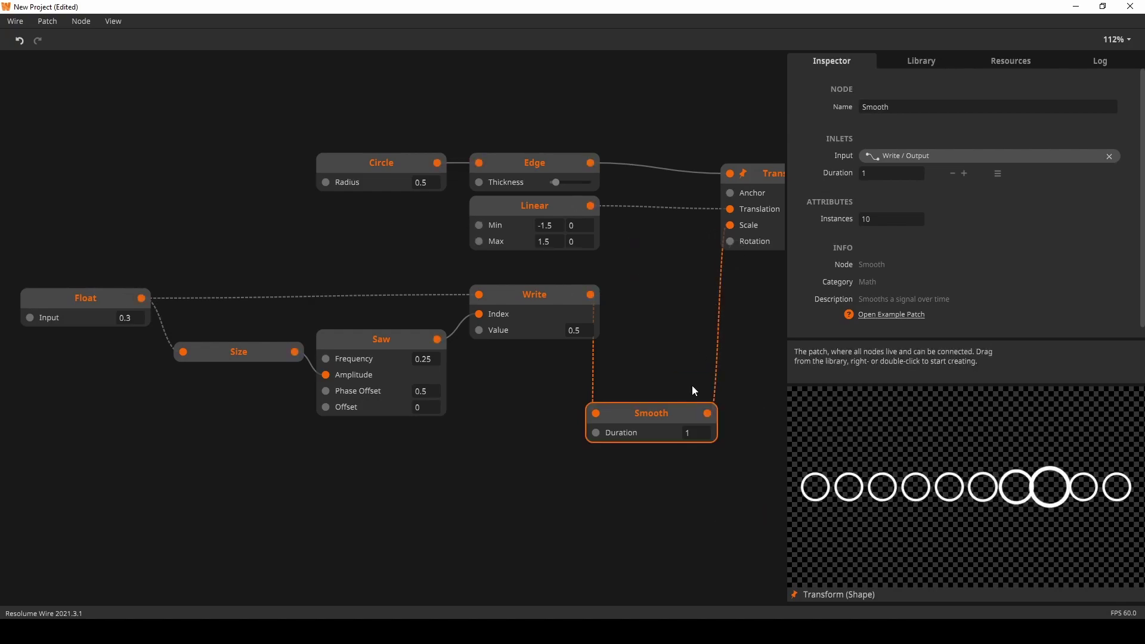
pyautogui.moveTo(668, 414); pyautogui.dragTo(698, 291)
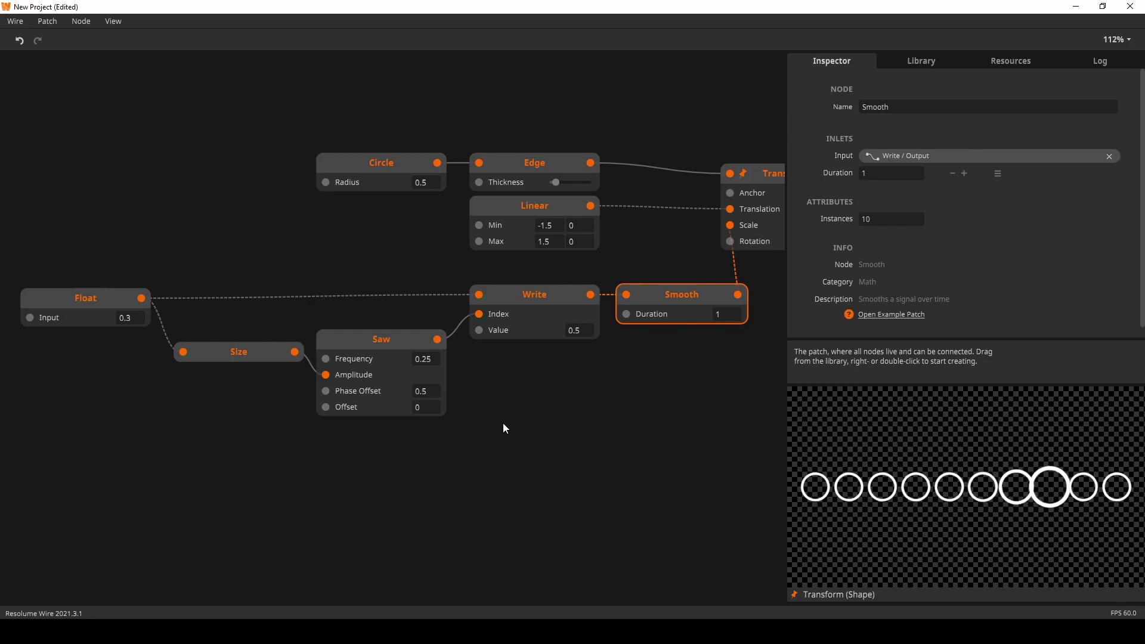
# - Set the Saw node's Instances to 2 and give its two instances different Phase Offset values
pyautogui.click(391, 345)
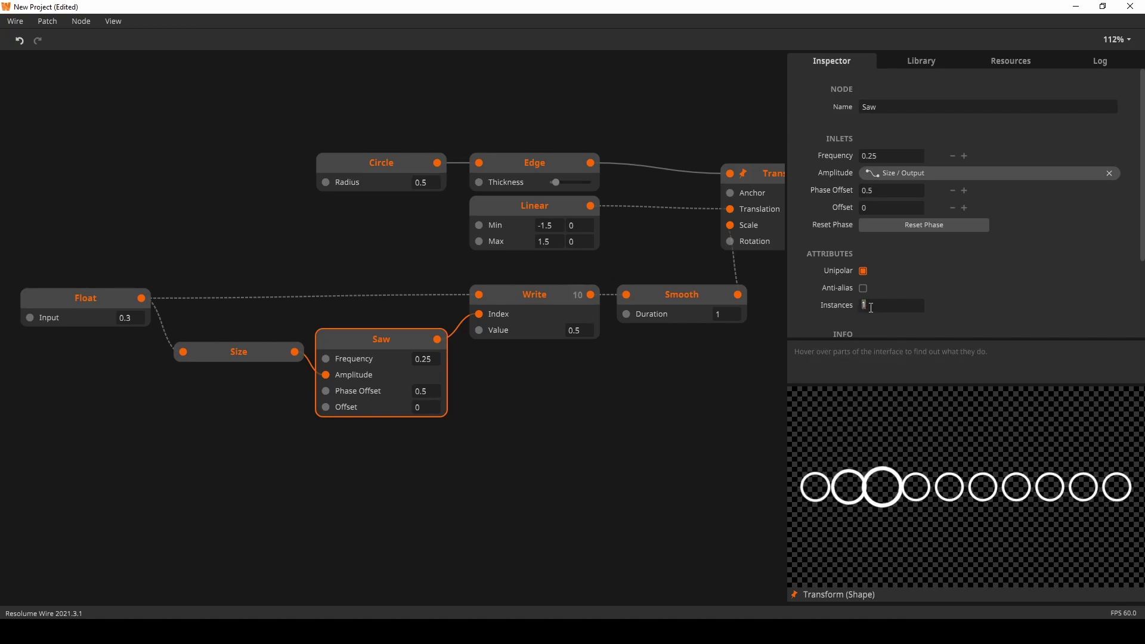
pyautogui.press('Return')
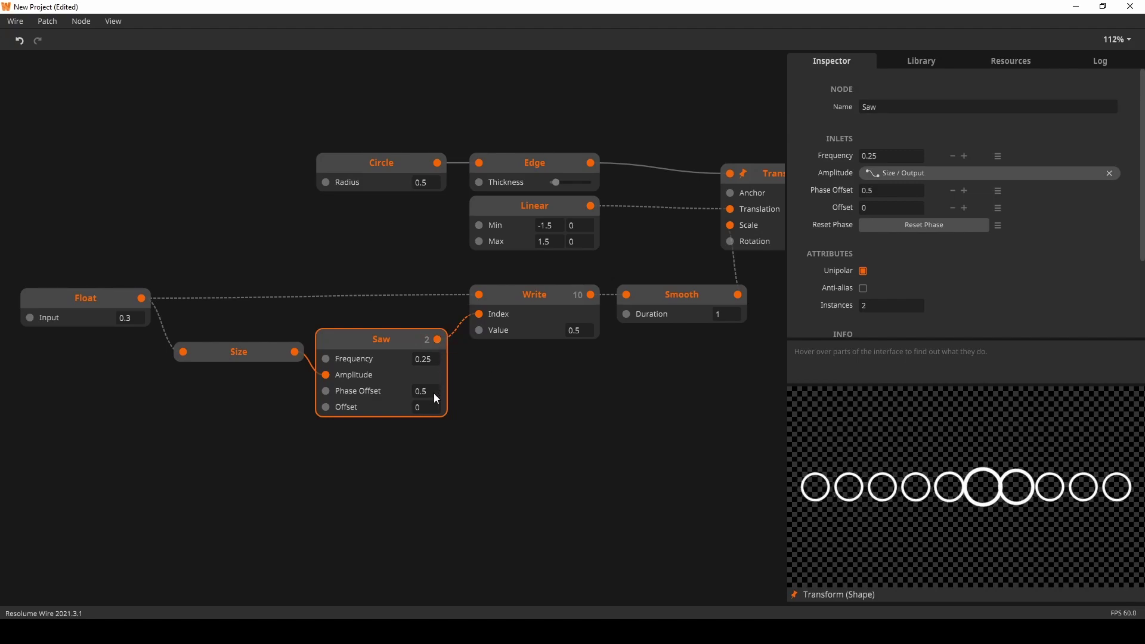
pyautogui.moveTo(432, 394)
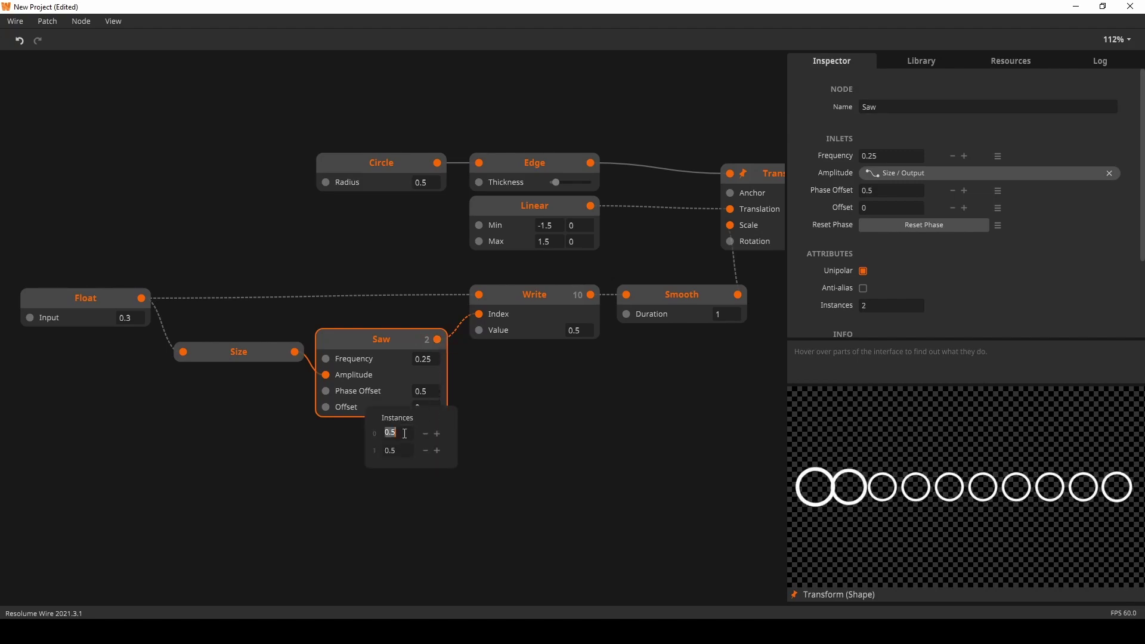
pyautogui.click(501, 400)
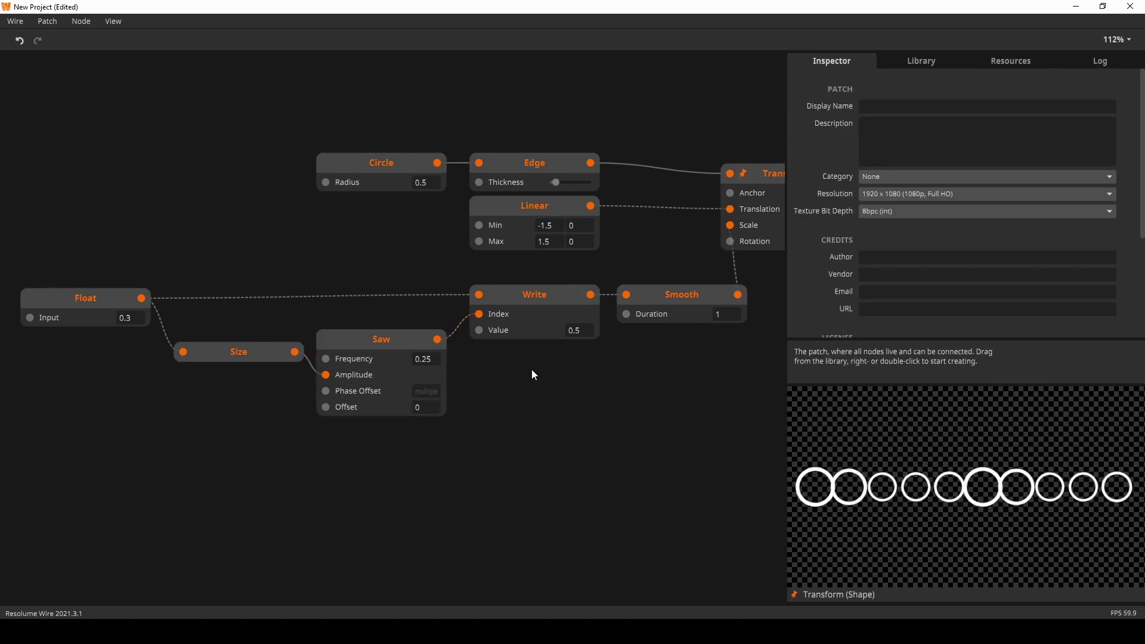
pyautogui.moveTo(576, 342)
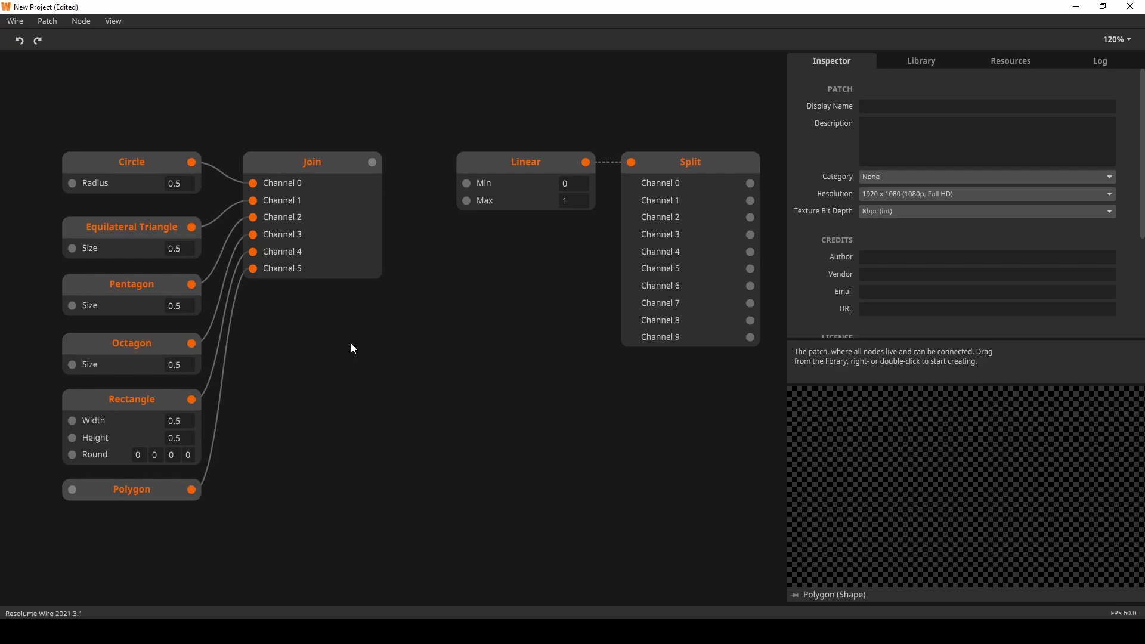
# - Inspect the attributes of the Split node and the Join node
pyautogui.click(681, 166)
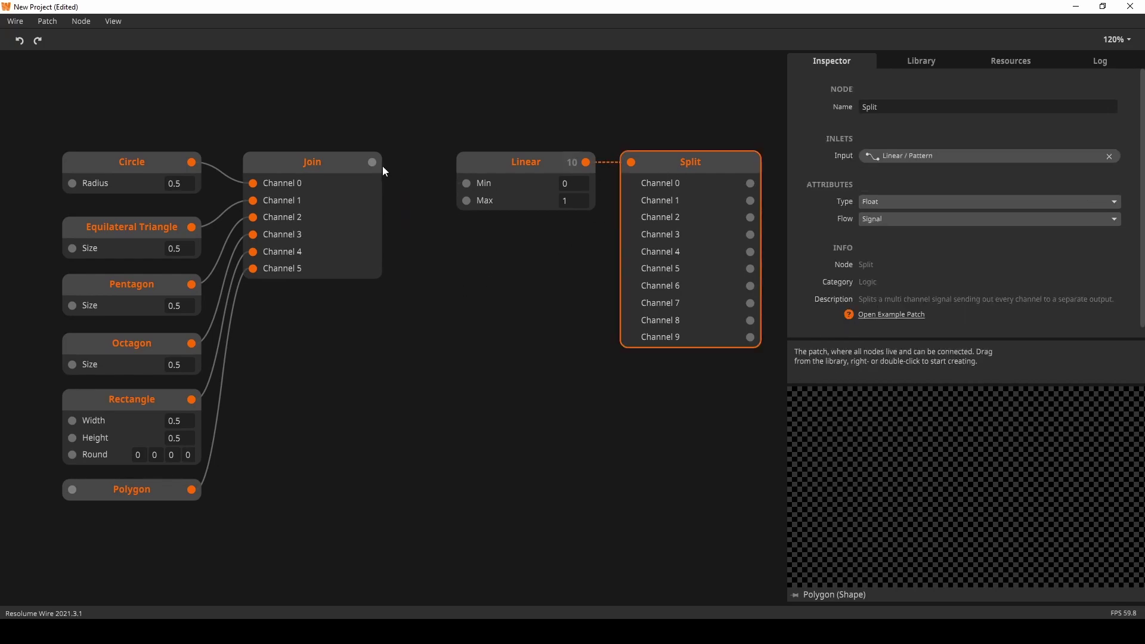
pyautogui.click(345, 173)
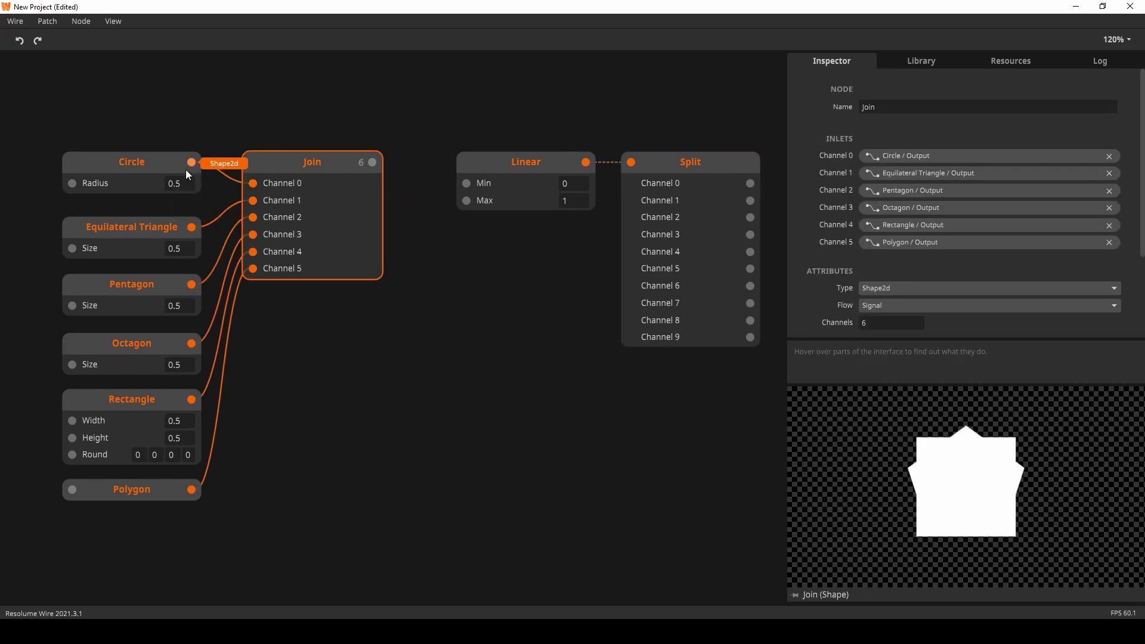
# - Check the data types at the Join node's inlets and the Split node's outlets
pyautogui.moveTo(254, 202)
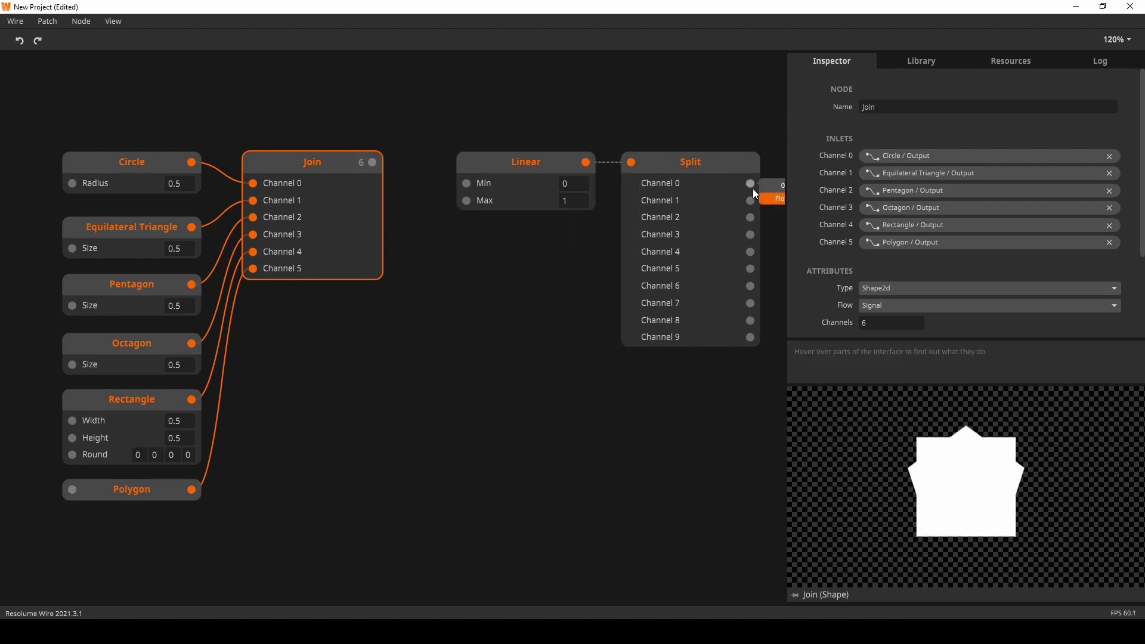
pyautogui.hscroll(3, 638, 310)
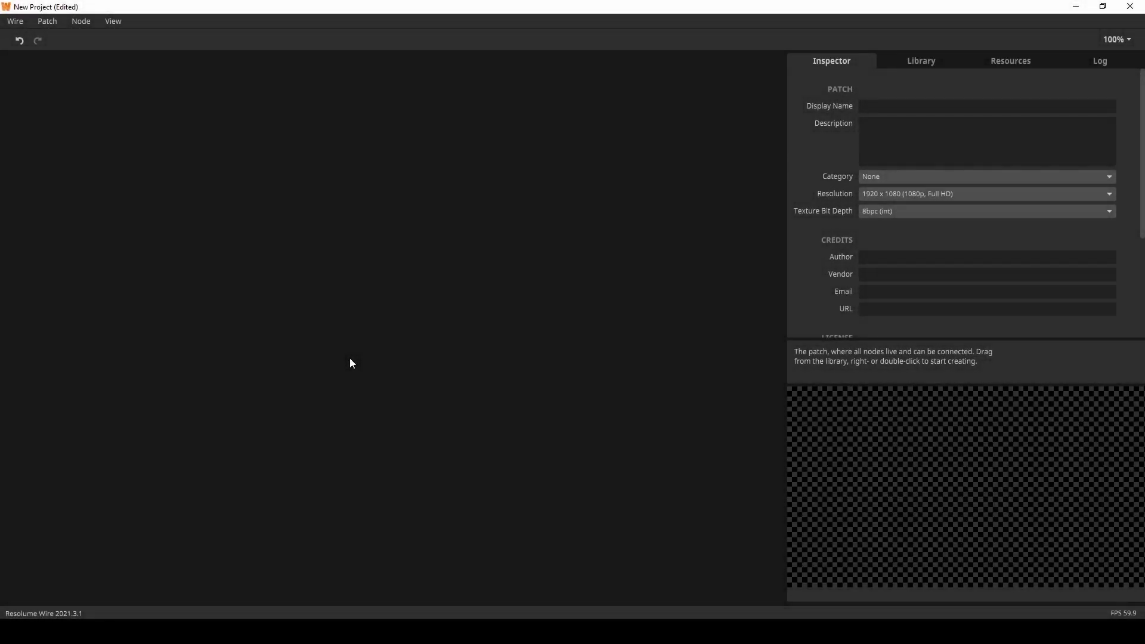
# - Add a Polygon node near the middle of the empty patch
pyautogui.doubleClick(332, 299)
pyautogui.write('poly')
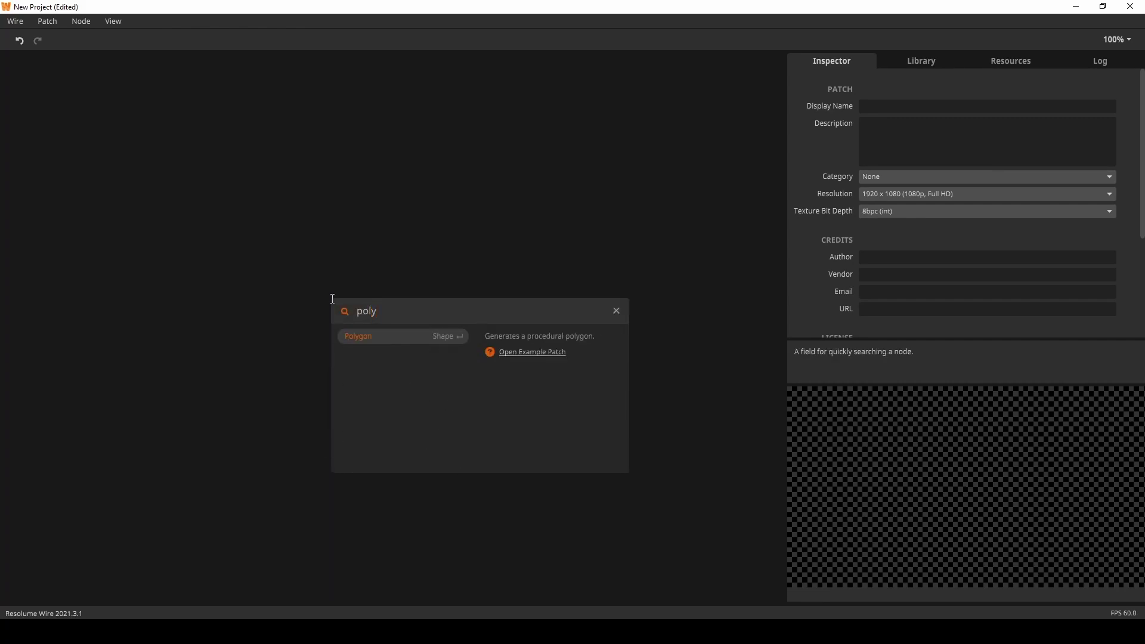
pyautogui.press('Return')
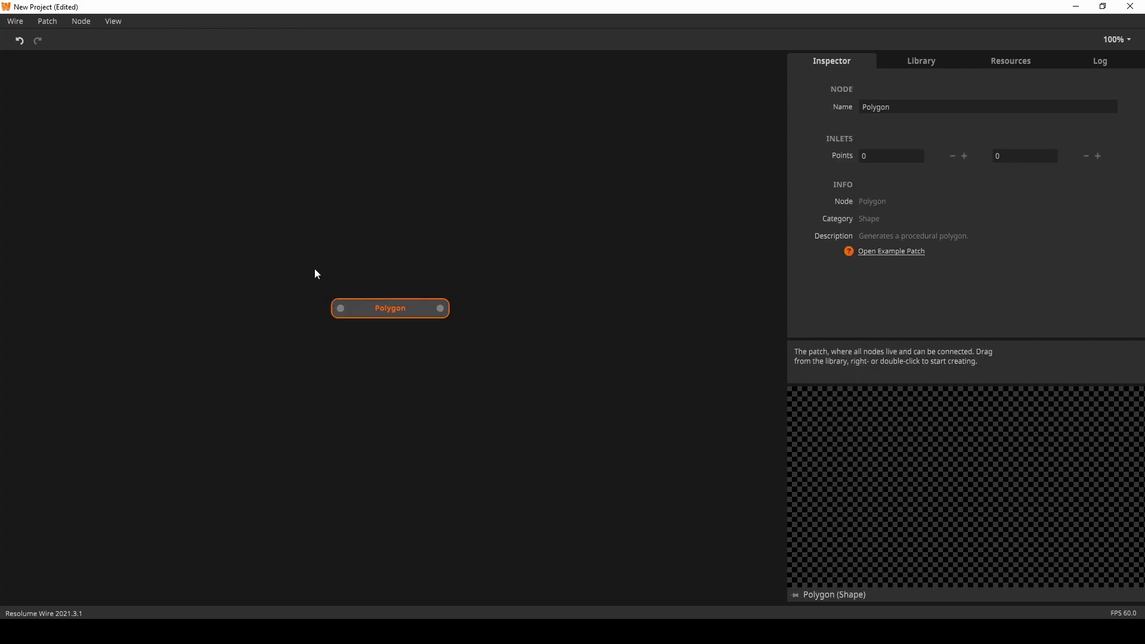
pyautogui.moveTo(380, 309); pyautogui.dragTo(421, 310)
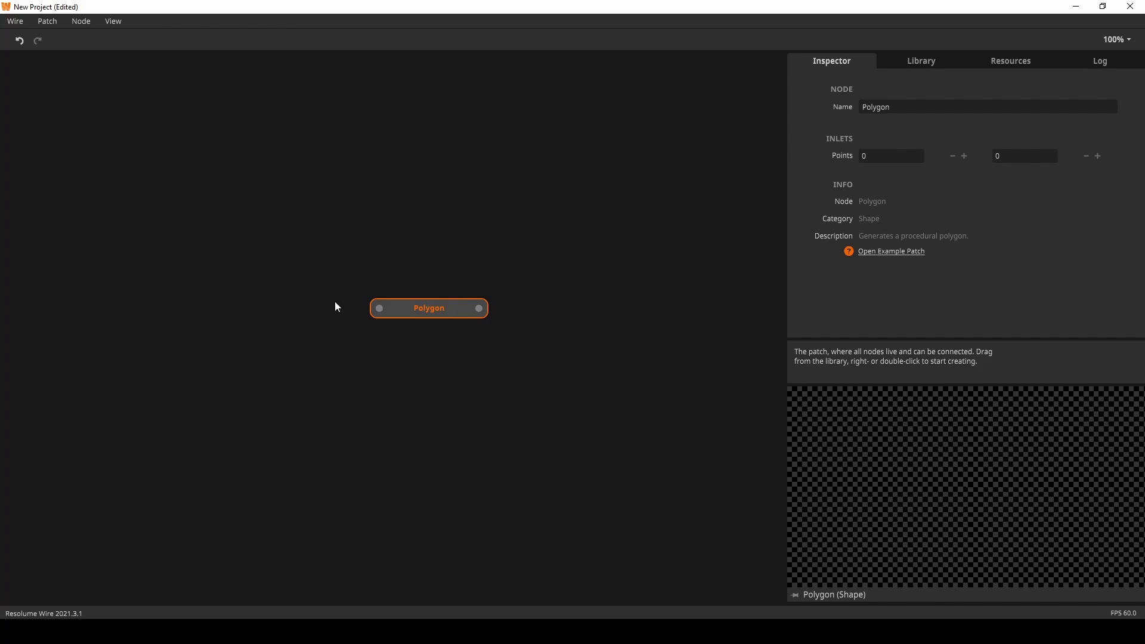
pyautogui.moveTo(426, 310); pyautogui.dragTo(431, 321)
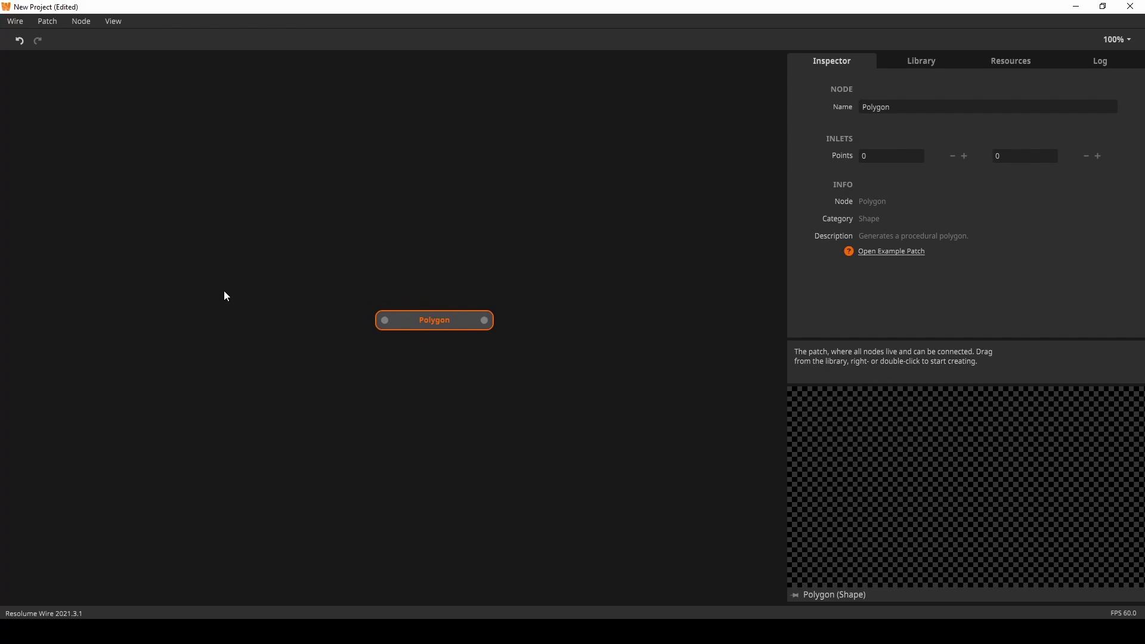
# - Add a Circle Pattern node, connect its output to the Polygon's Points inlet, and align the Polygon beside it
pyautogui.doubleClick(245, 285)
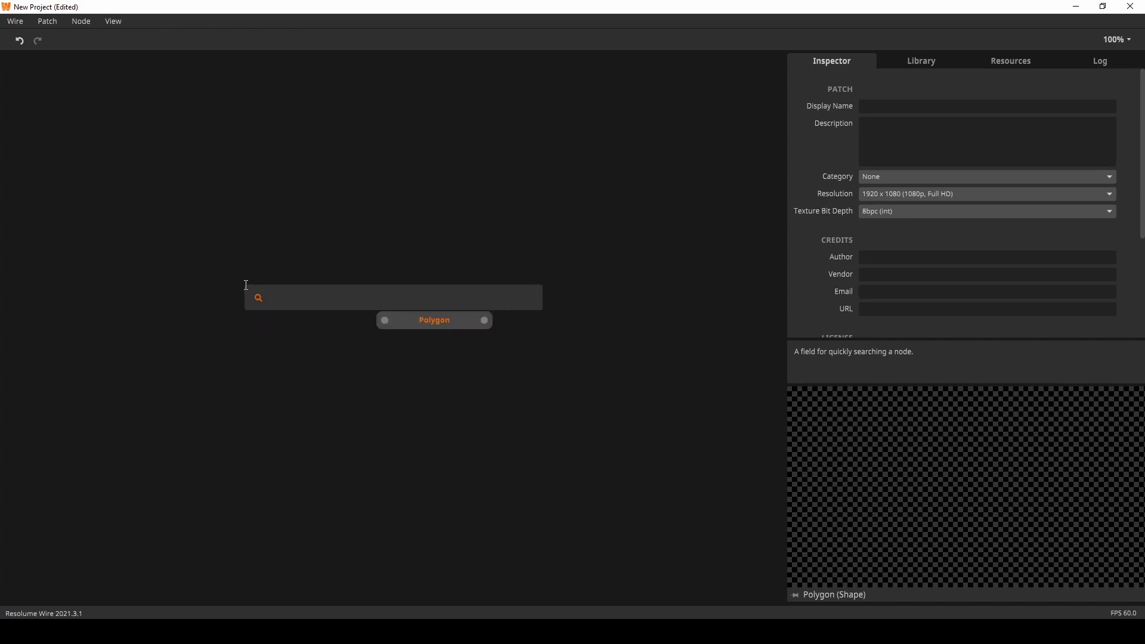
pyautogui.write('ci')
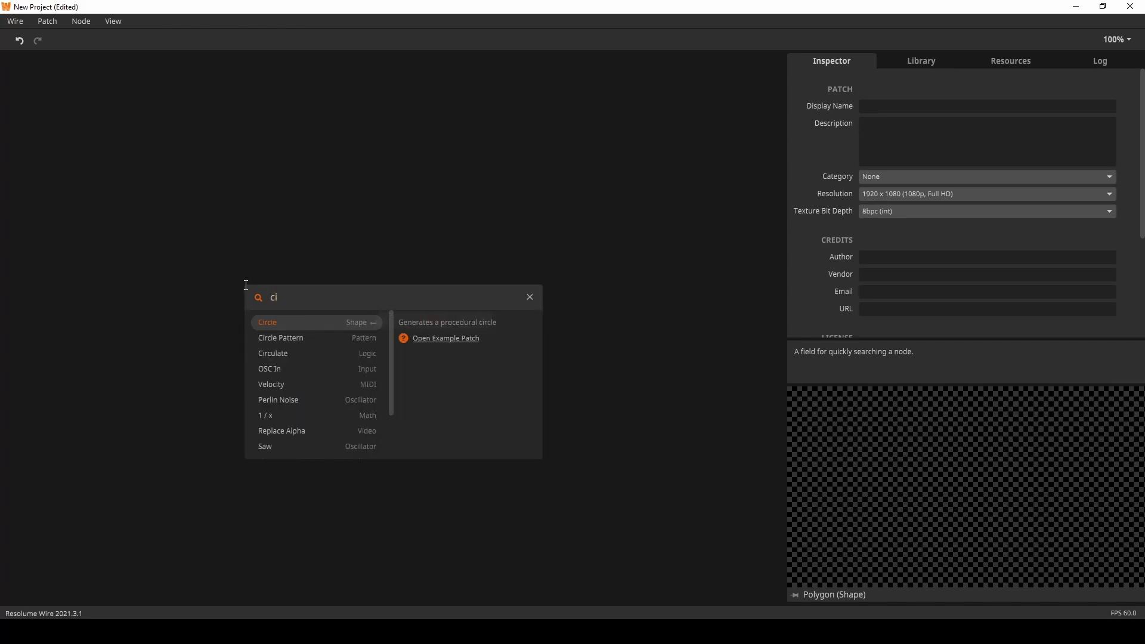
pyautogui.press('Down')
pyautogui.press('Return')
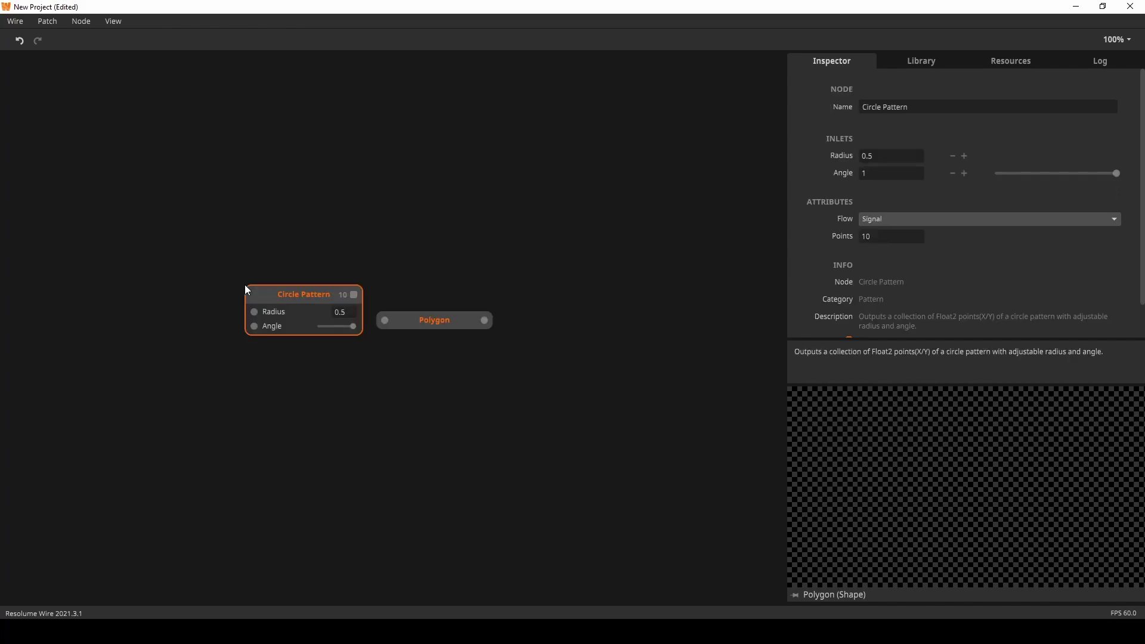
pyautogui.moveTo(439, 317); pyautogui.dragTo(507, 313)
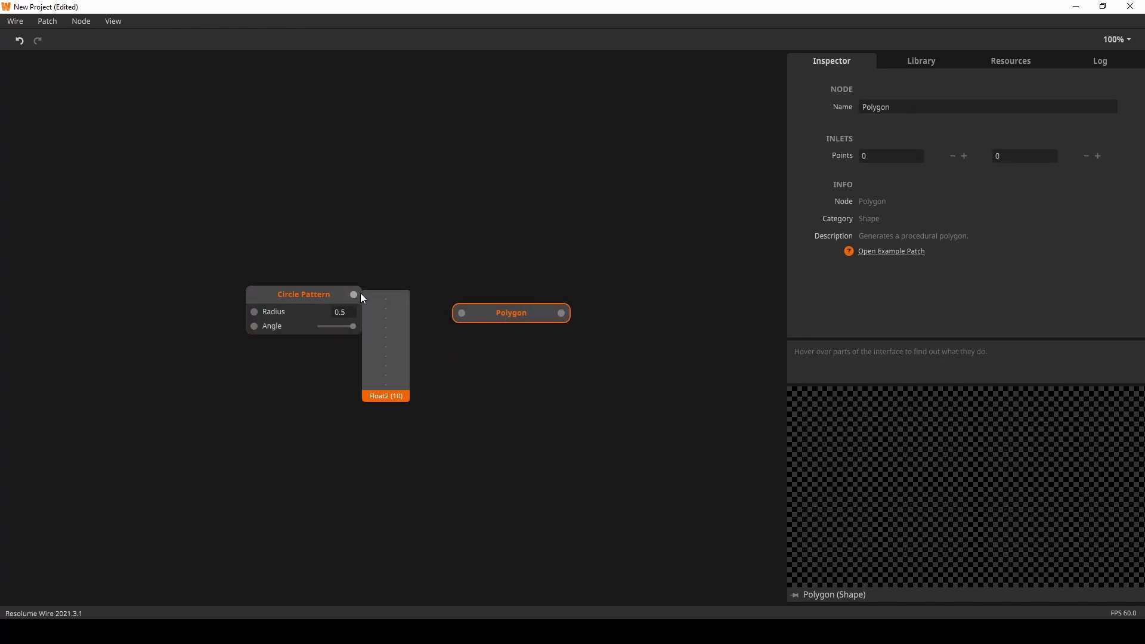
pyautogui.moveTo(354, 295); pyautogui.dragTo(479, 299)
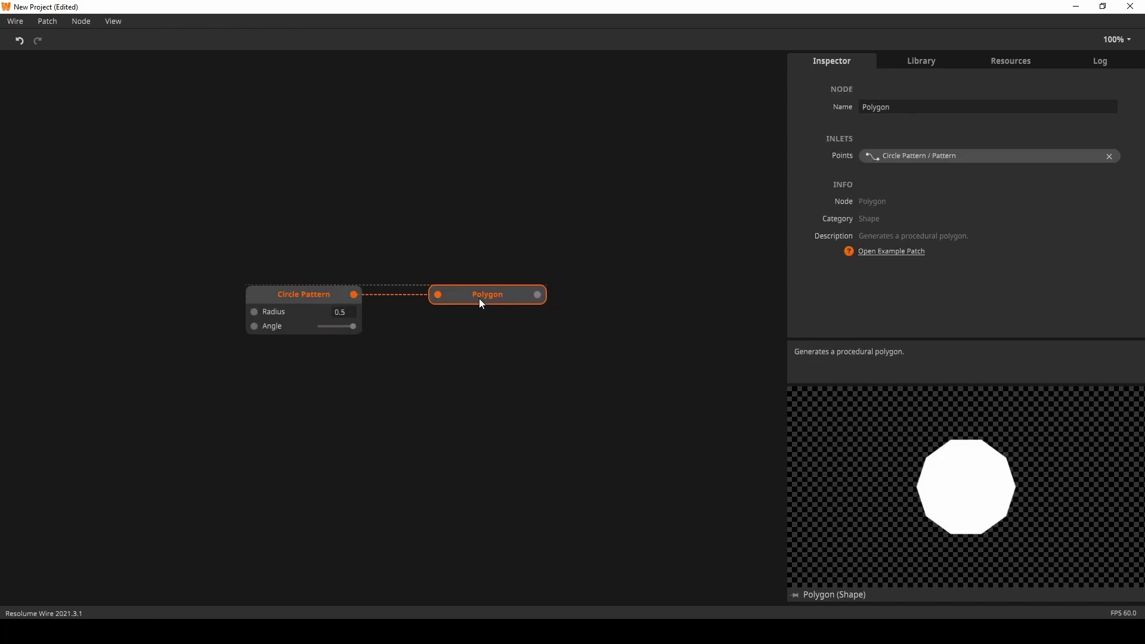
# - Add an Edge node, feed the Polygon's output into it, and line it up beside the Polygon
pyautogui.moveTo(583, 370); pyautogui.dragTo(497, 375)
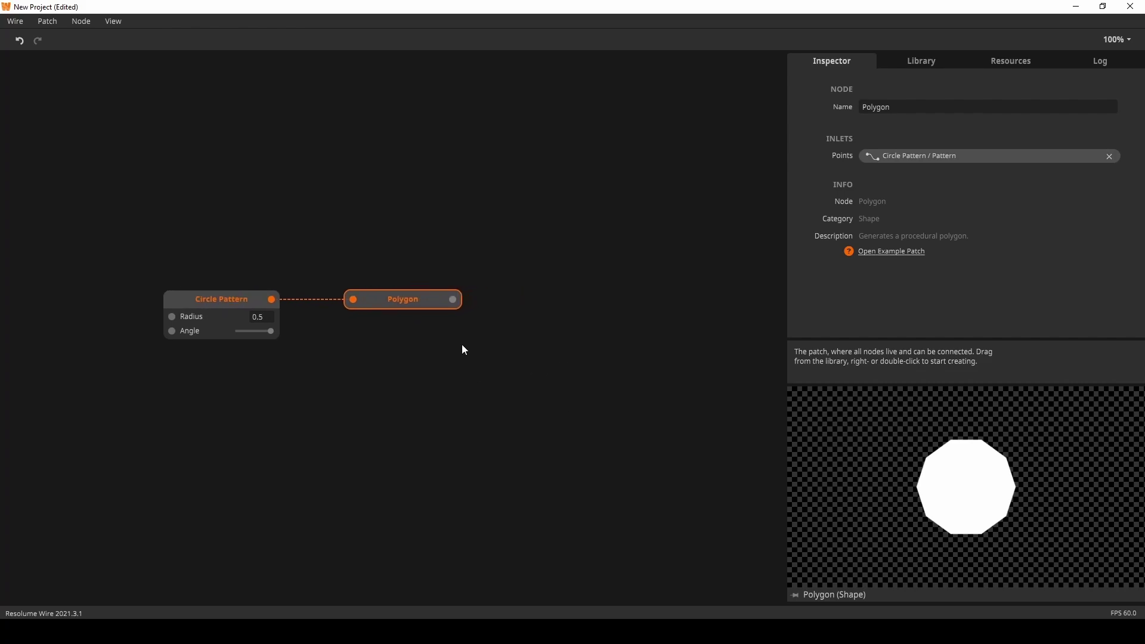
pyautogui.moveTo(432, 300); pyautogui.dragTo(419, 298)
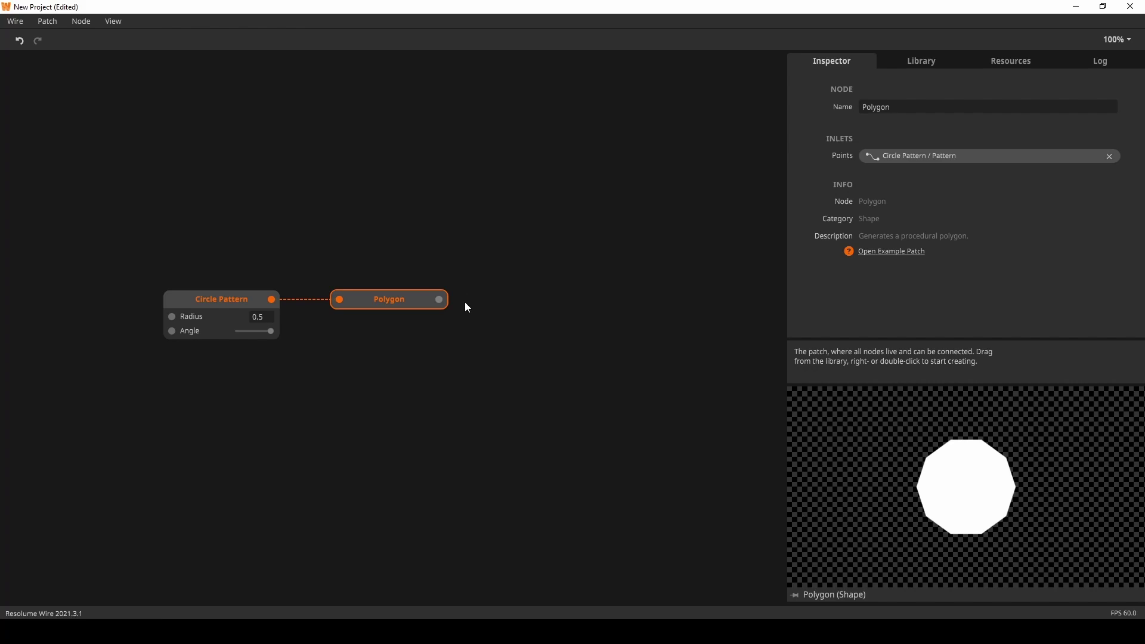
pyautogui.doubleClick(494, 308)
pyautogui.write('ed')
pyautogui.click(516, 343)
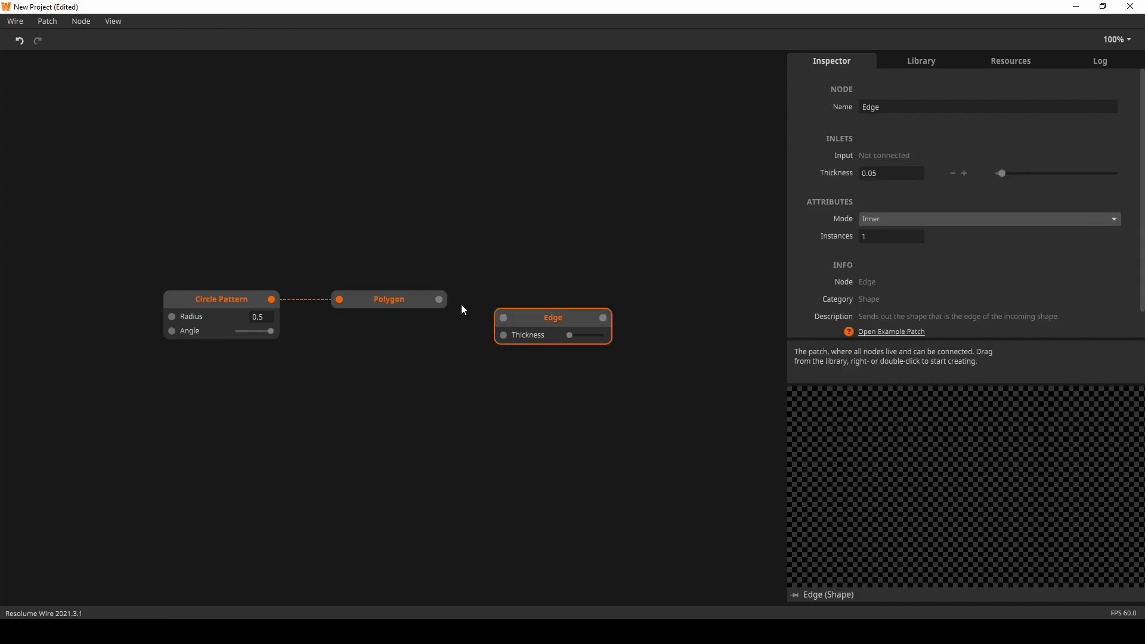
pyautogui.moveTo(440, 300); pyautogui.dragTo(500, 306)
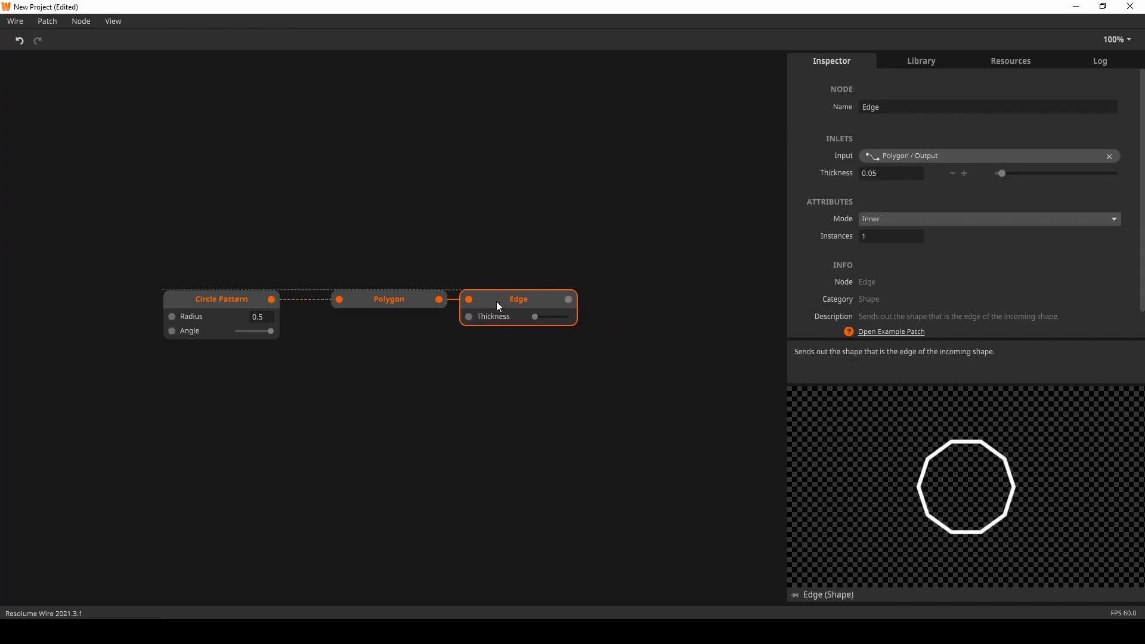
# - Add a Circle node with a Radius of 0.1 and place it above the Polygon
pyautogui.moveTo(603, 222); pyautogui.dragTo(468, 228)
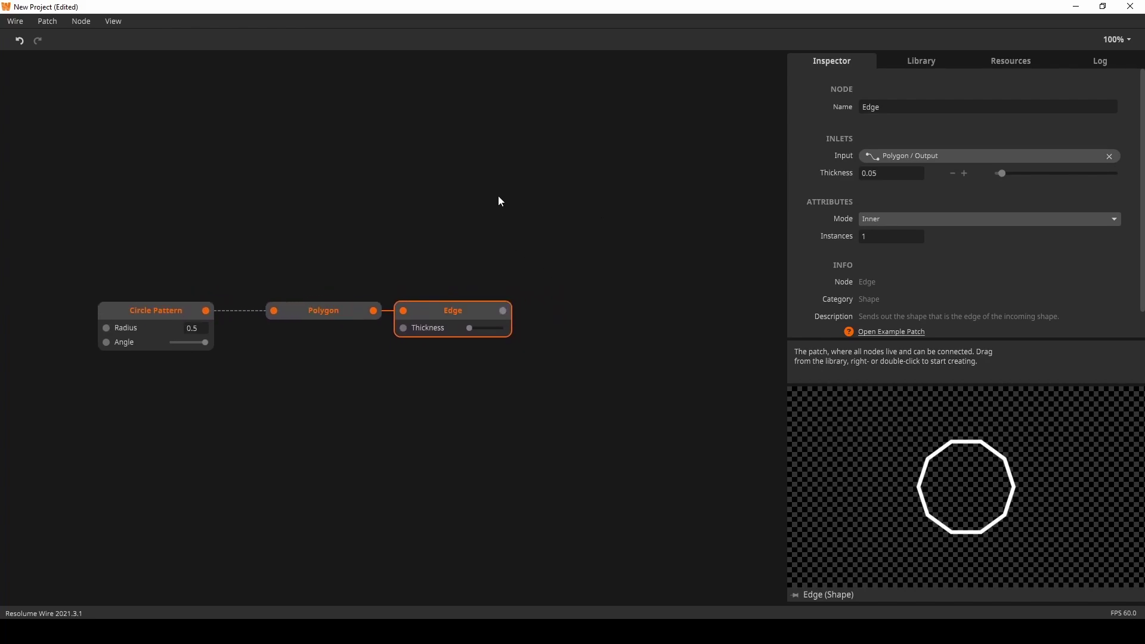
pyautogui.doubleClick(394, 183)
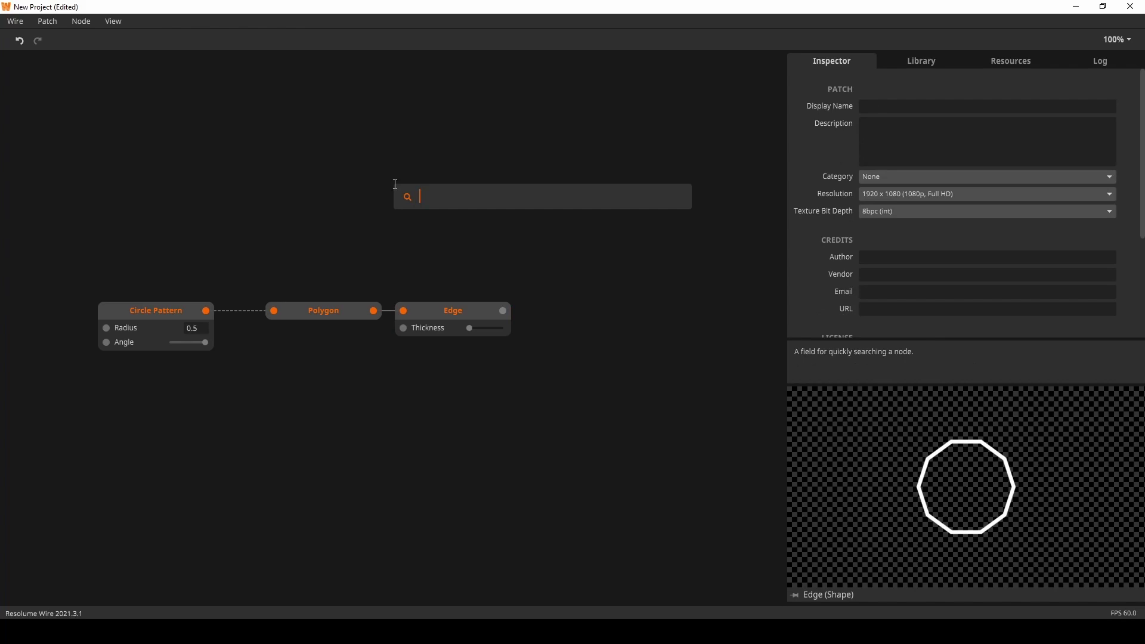
pyautogui.write('ci')
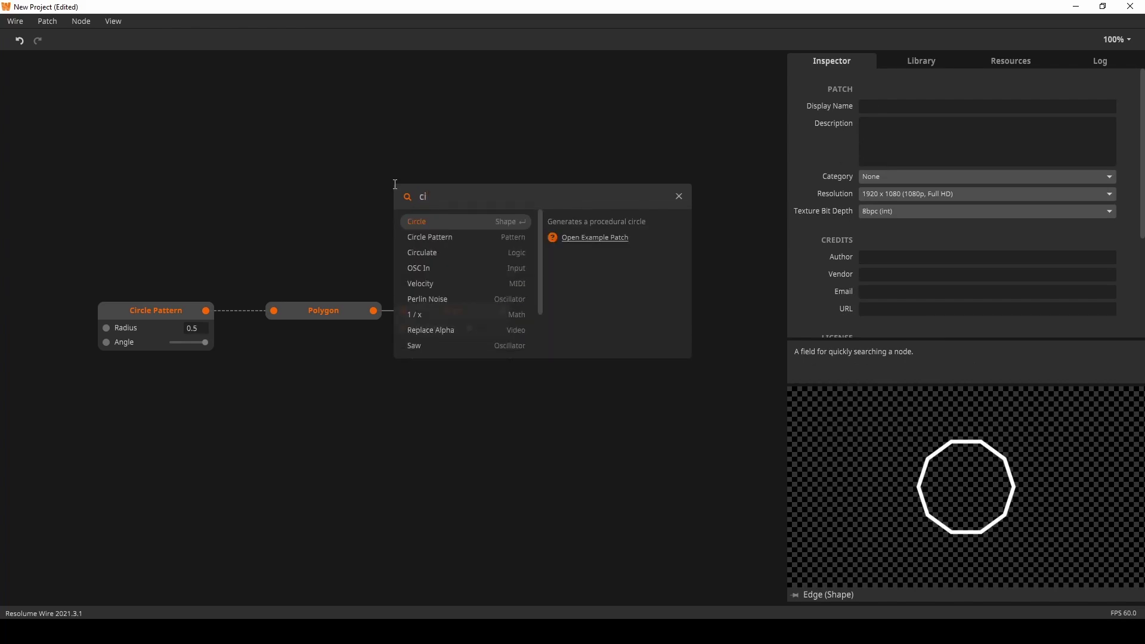
pyautogui.press('Return')
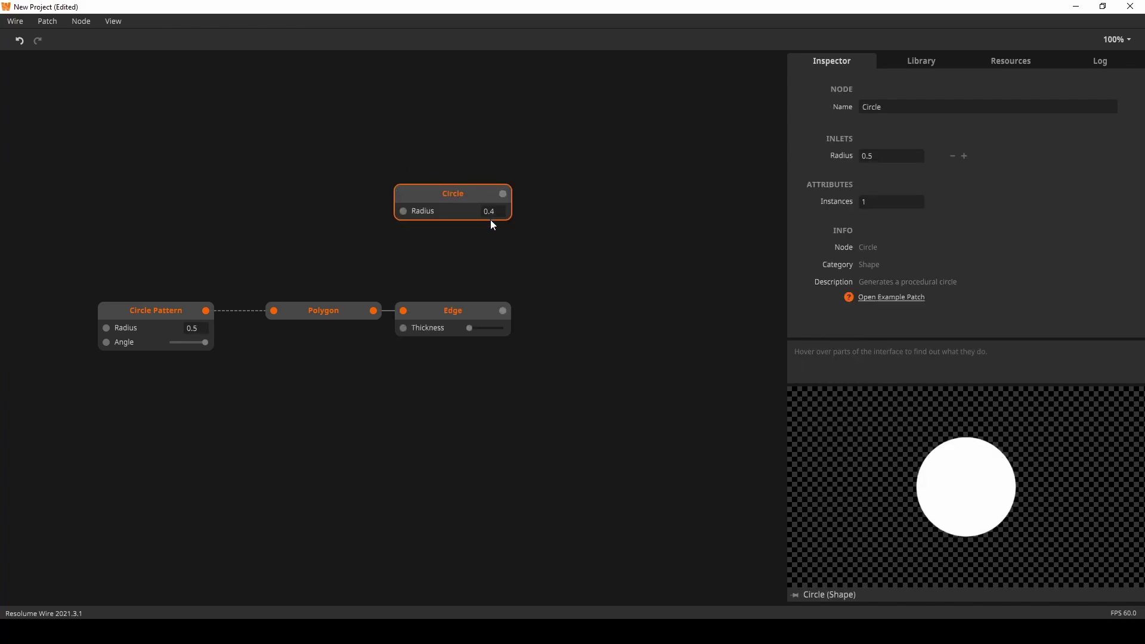
pyautogui.moveTo(491, 221); pyautogui.dragTo(489, 238)
pyautogui.moveTo(470, 197); pyautogui.dragTo(321, 173)
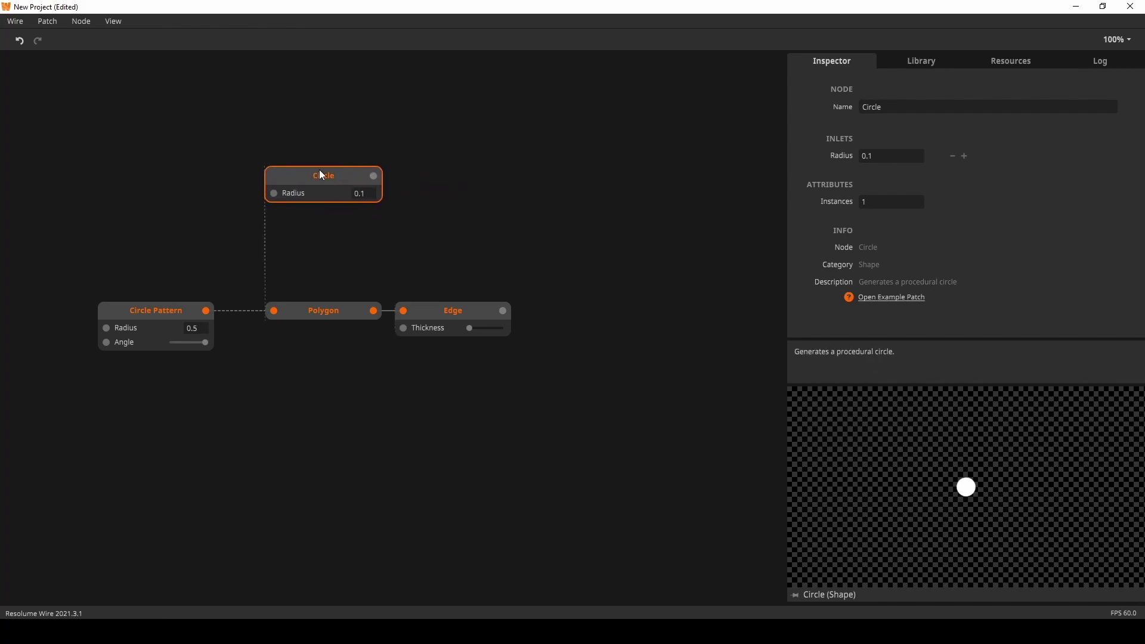
# - Add a Move node, connect the Circle's output to its input, and place it in line with the Circle
pyautogui.doubleClick(425, 173)
pyautogui.write('move')
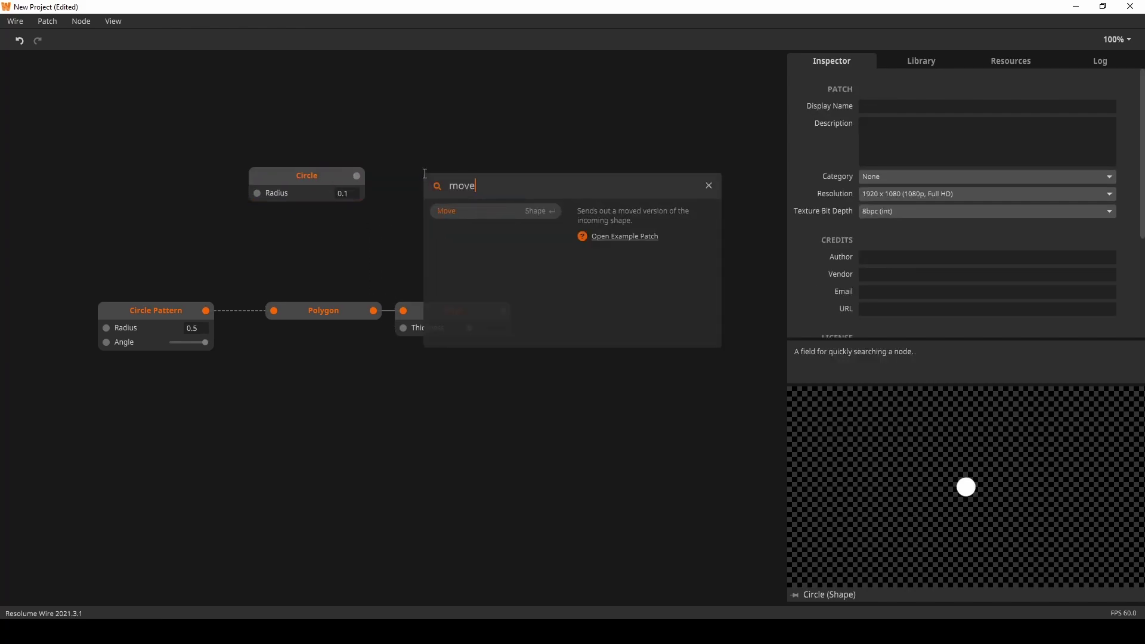
pyautogui.press('Return')
pyautogui.moveTo(356, 176); pyautogui.dragTo(633, 185)
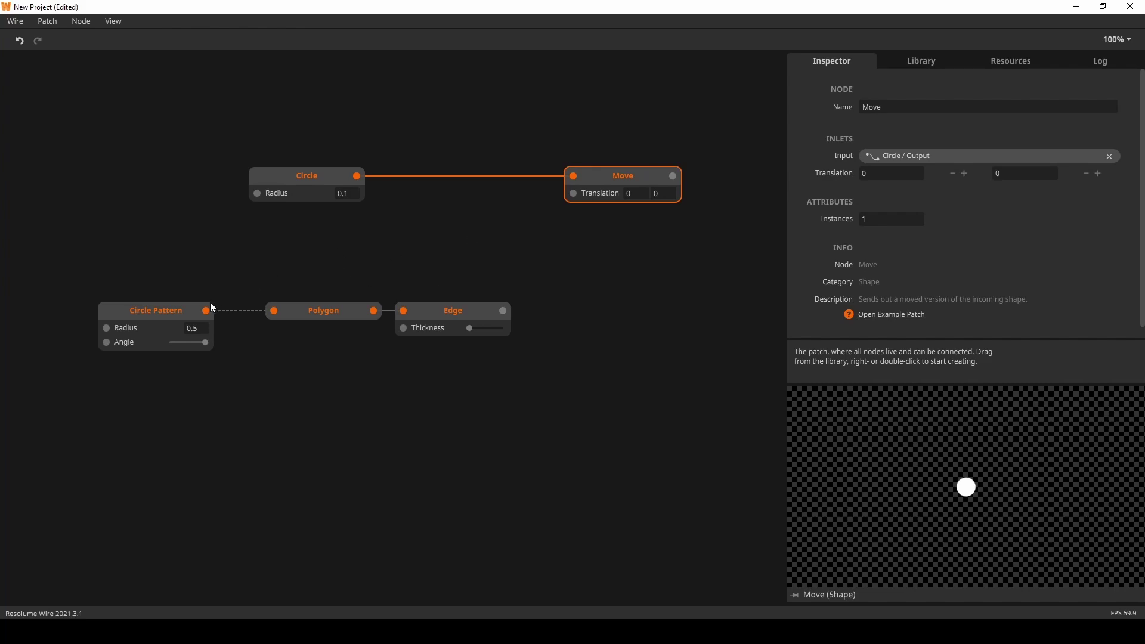
# - Add a Read node between the Circle Pattern's output and Move's Translation inlet, with its Index Flow set to Signal
pyautogui.doubleClick(385, 249)
pyautogui.write('read')
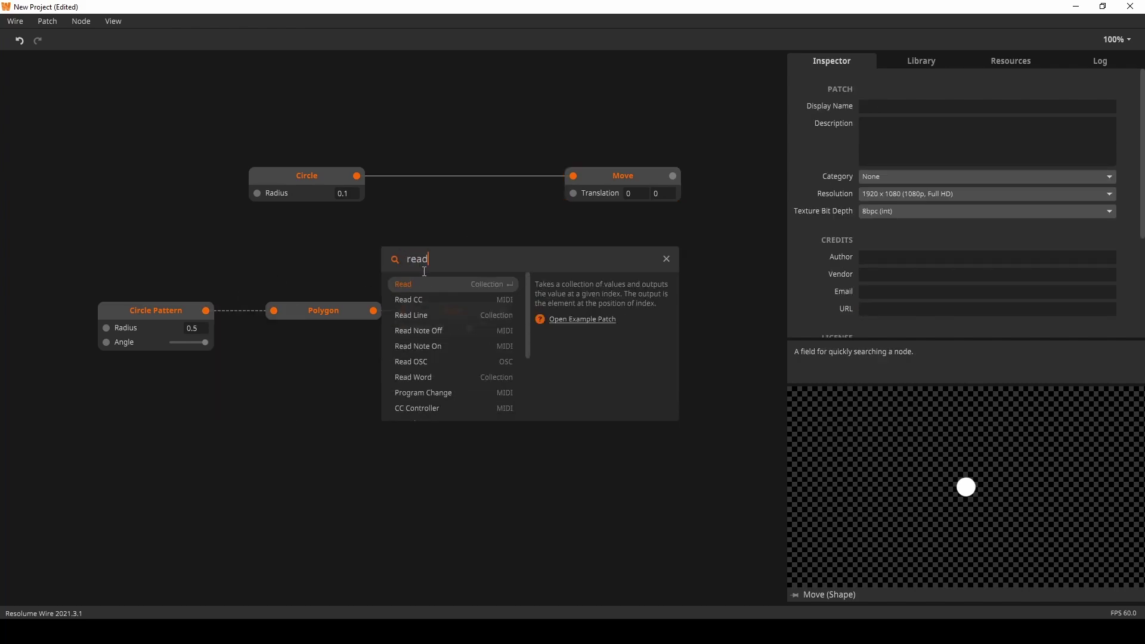
pyautogui.click(425, 284)
pyautogui.moveTo(207, 310); pyautogui.dragTo(389, 262)
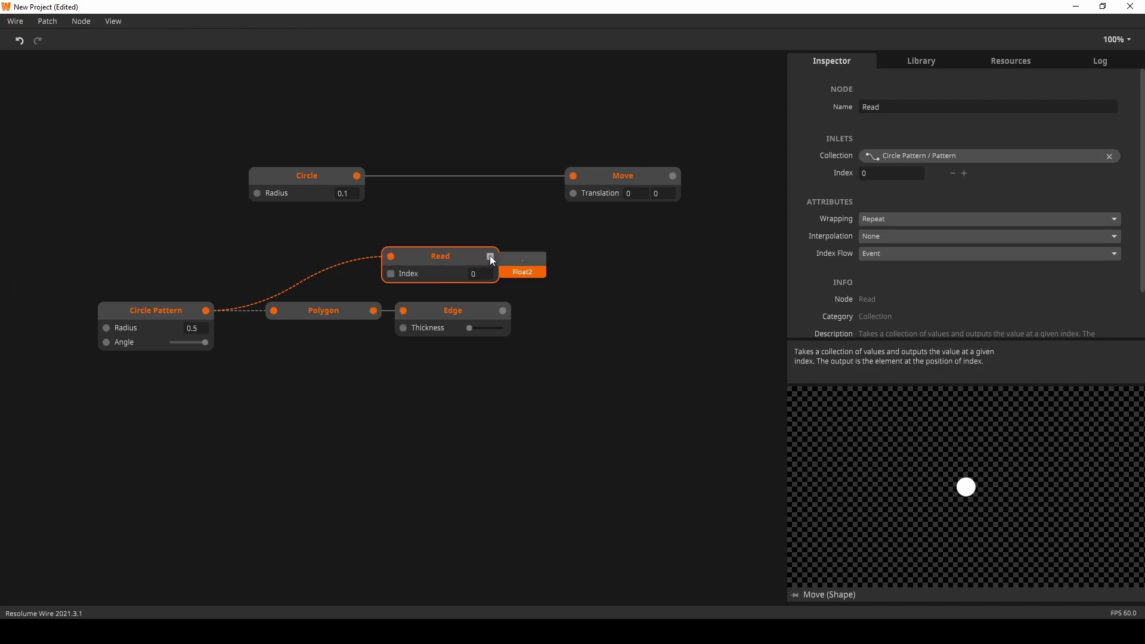
pyautogui.moveTo(490, 256); pyautogui.dragTo(573, 194)
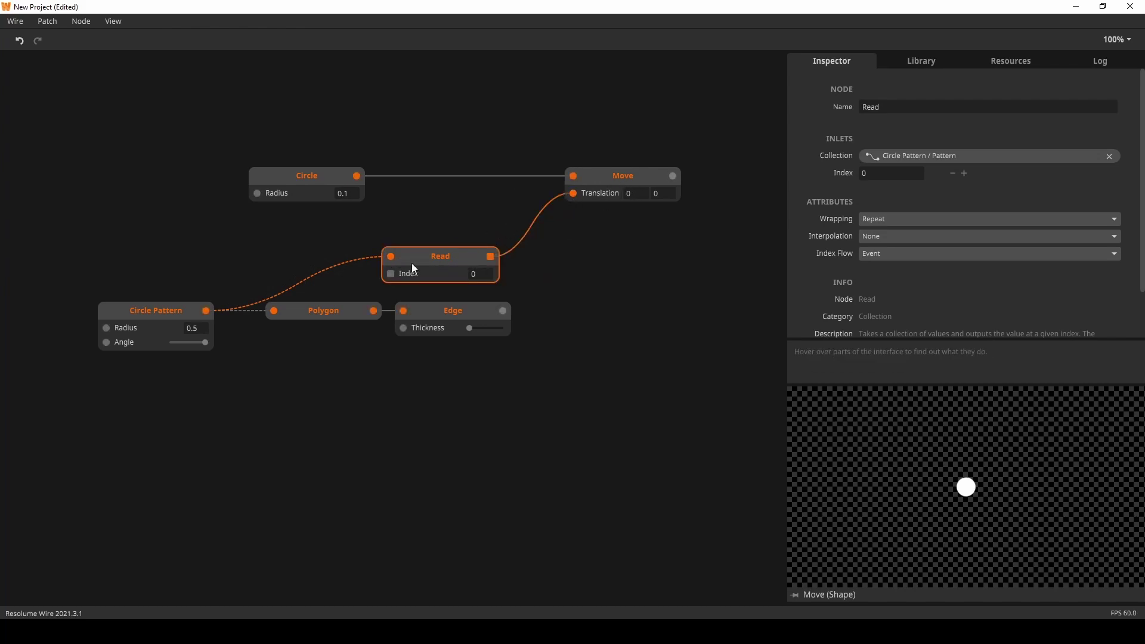
pyautogui.click(886, 252)
pyautogui.click(893, 282)
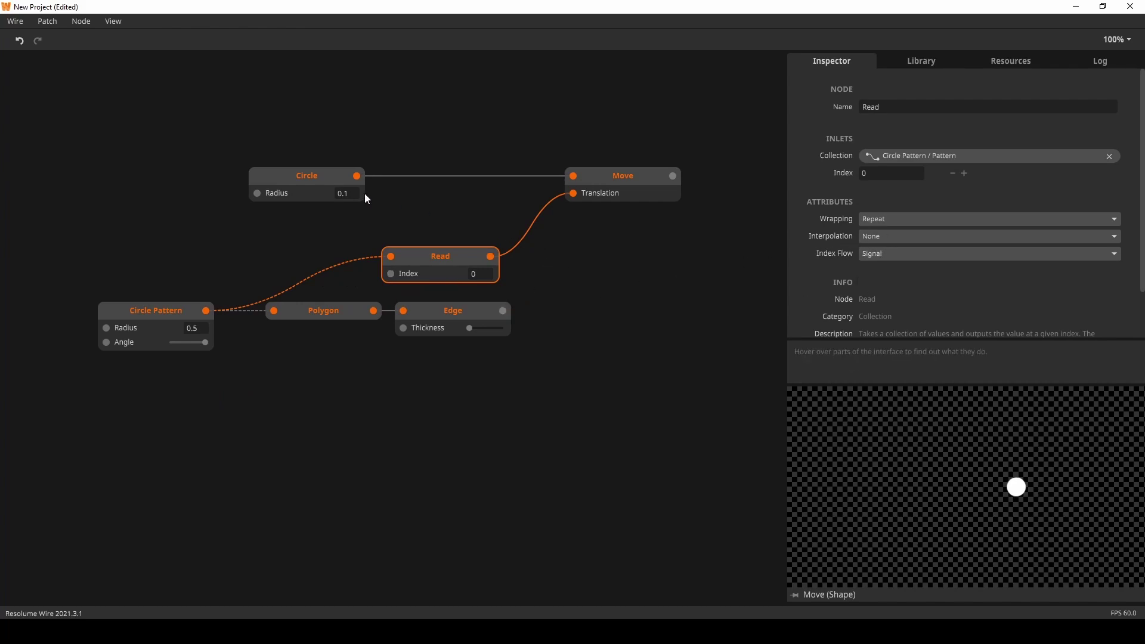
# - Place the Circle node directly above Read and bring the Move node closer to the Circle
pyautogui.moveTo(319, 187); pyautogui.dragTo(454, 181)
pyautogui.moveTo(610, 249); pyautogui.dragTo(524, 221)
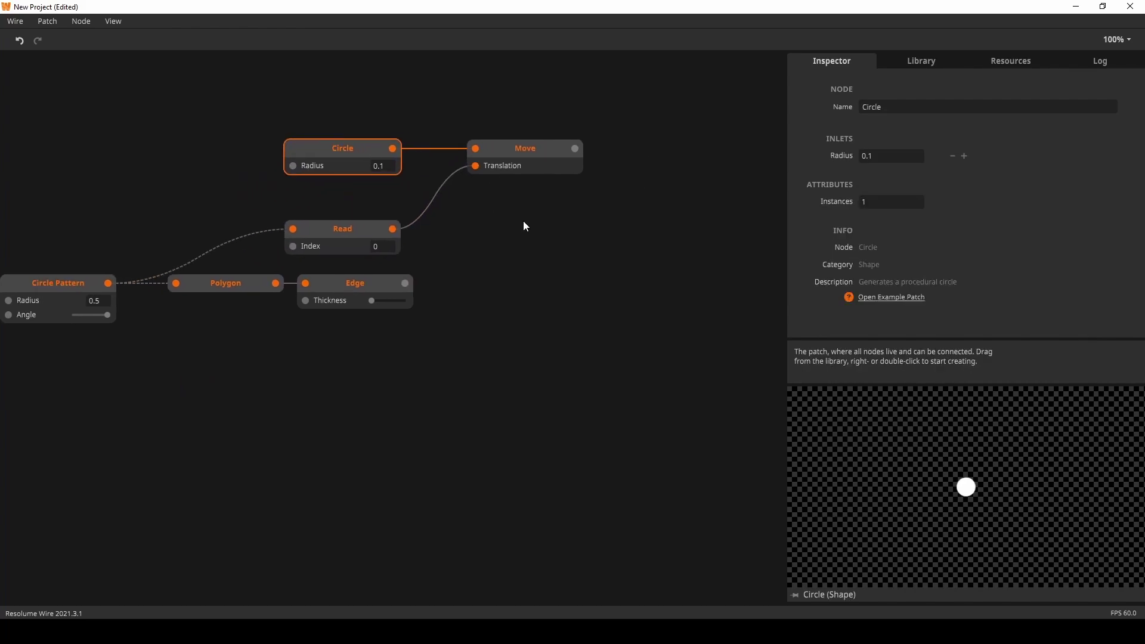
pyautogui.click(527, 164)
pyautogui.moveTo(527, 164); pyautogui.dragTo(505, 161)
# - Add a Shape Render node with a red Color, fed by the Move node's output, and align it beside Move
pyautogui.doubleClick(596, 170)
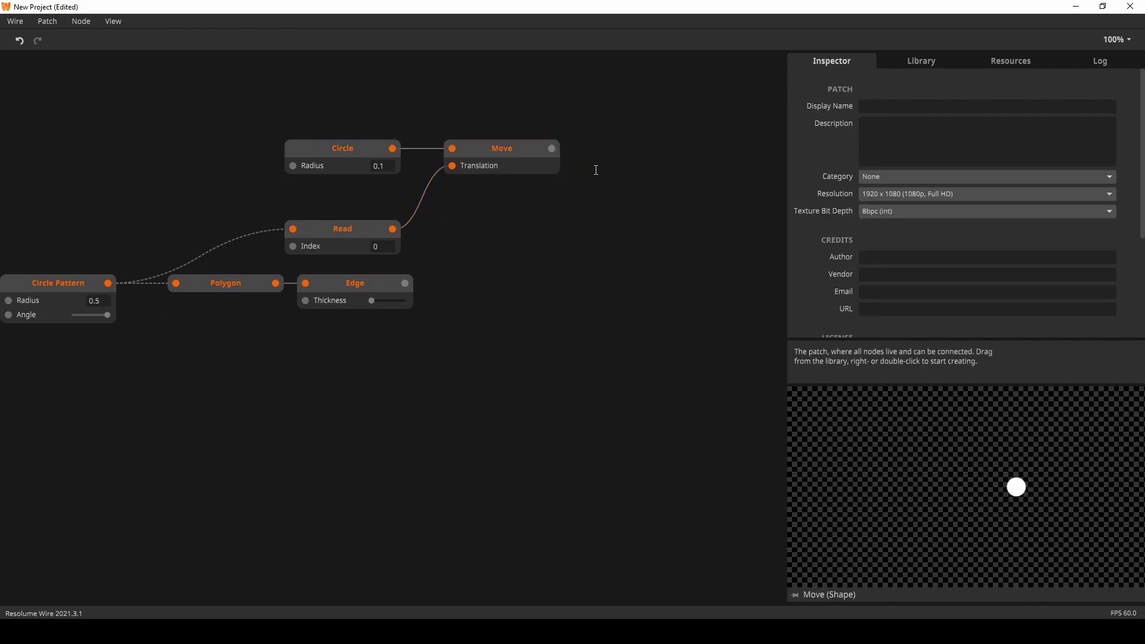
pyautogui.write('sh')
pyautogui.press('Return')
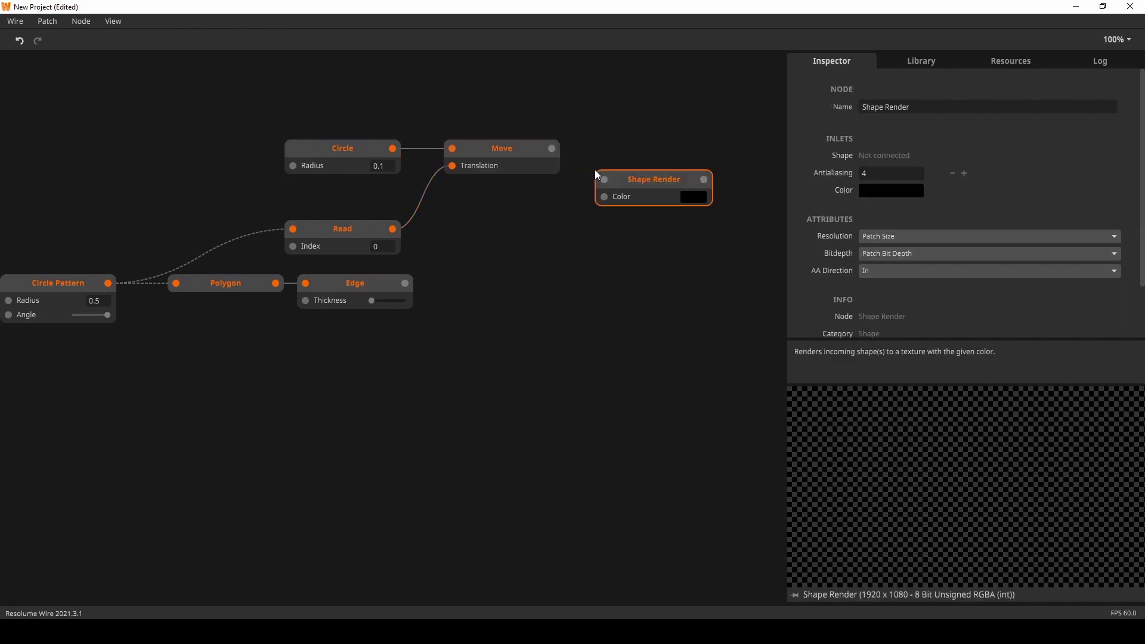
pyautogui.moveTo(551, 148); pyautogui.dragTo(615, 183)
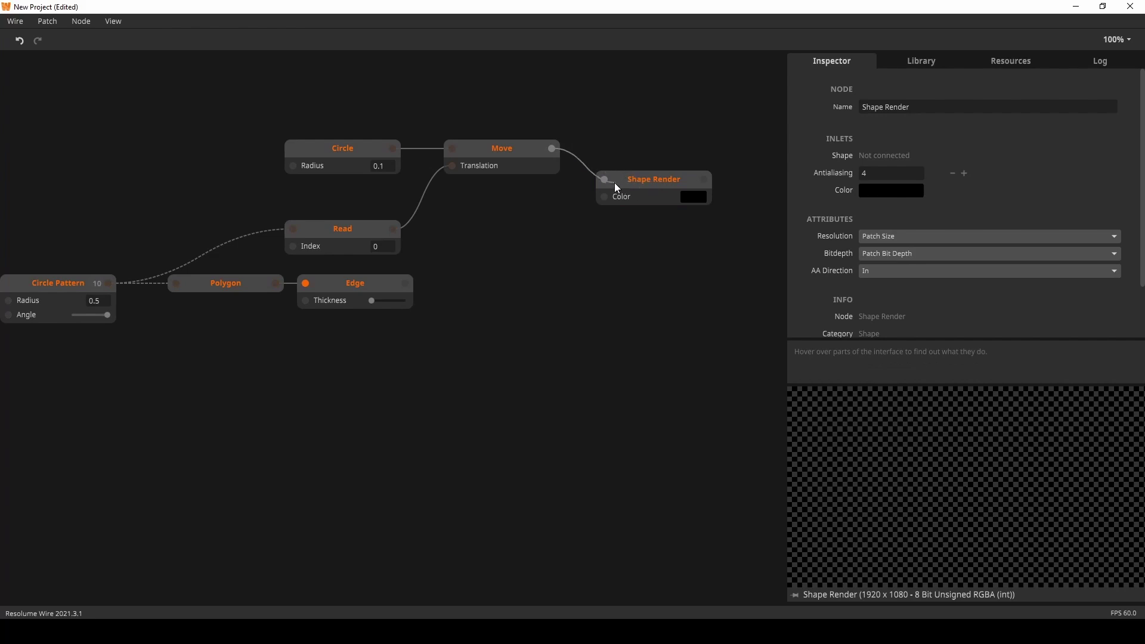
pyautogui.click(694, 196)
pyautogui.click(757, 197)
pyautogui.moveTo(757, 197); pyautogui.dragTo(796, 141)
pyautogui.click(695, 235)
pyautogui.moveTo(656, 195); pyautogui.dragTo(639, 162)
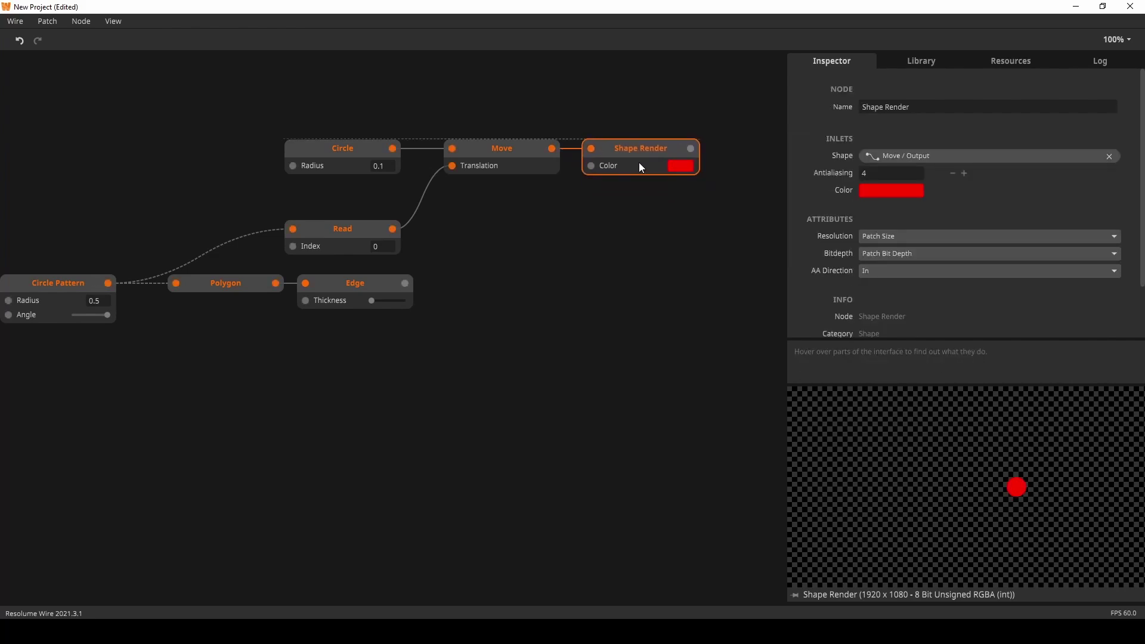
# - Duplicate the Shape Render node, connect the Edge's output to the copy, and set the copy's Color to white
pyautogui.moveTo(592, 270); pyautogui.dragTo(486, 274)
pyautogui.hotkey('ctrl', 'v')
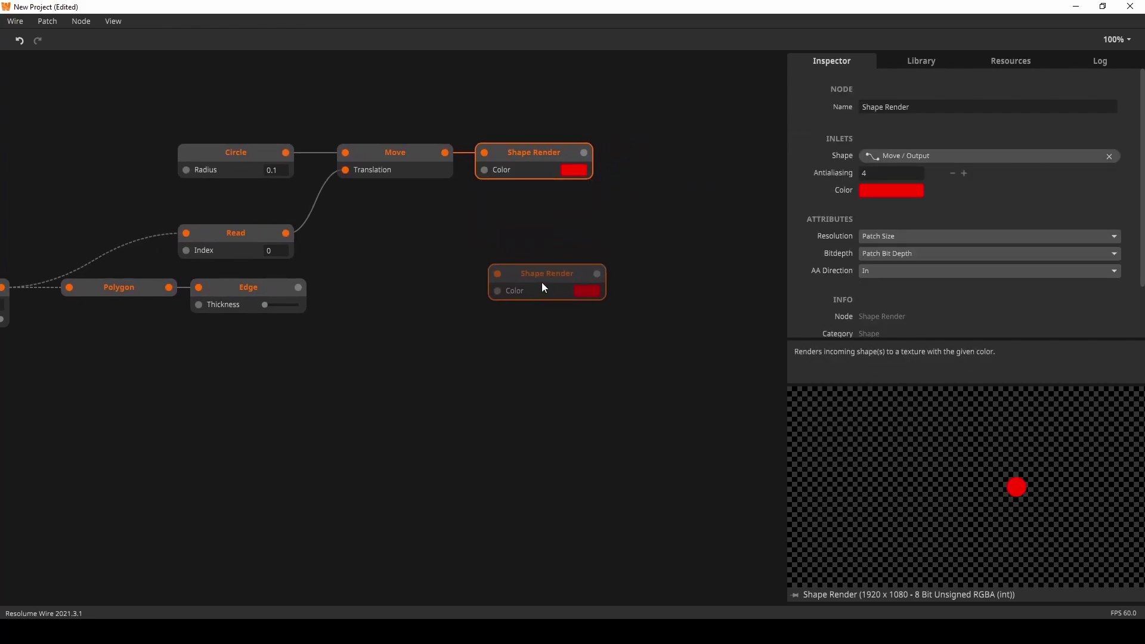
pyautogui.moveTo(298, 287); pyautogui.dragTo(541, 289)
pyautogui.click(591, 294)
pyautogui.click(535, 315)
pyautogui.click(582, 262)
# - Try to combine the outputs of both Shape Render nodes in a new Add node
pyautogui.doubleClick(659, 234)
pyautogui.write('add')
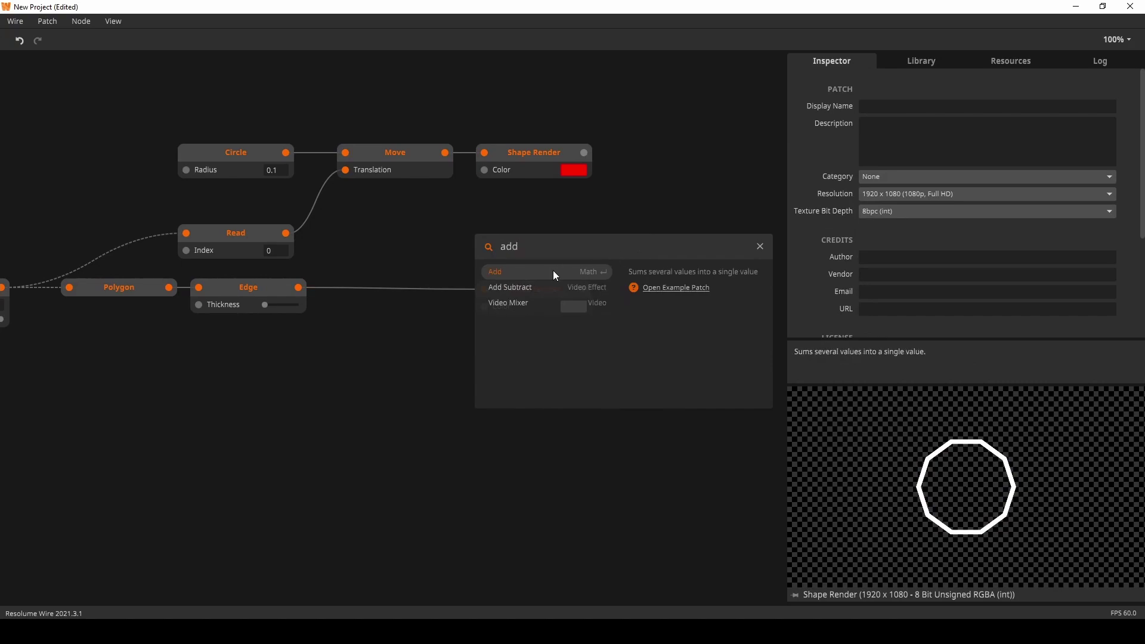
pyautogui.click(553, 270)
pyautogui.moveTo(587, 153); pyautogui.dragTo(668, 261)
pyautogui.moveTo(588, 285); pyautogui.dragTo(668, 260)
pyautogui.moveTo(587, 153); pyautogui.dragTo(688, 237)
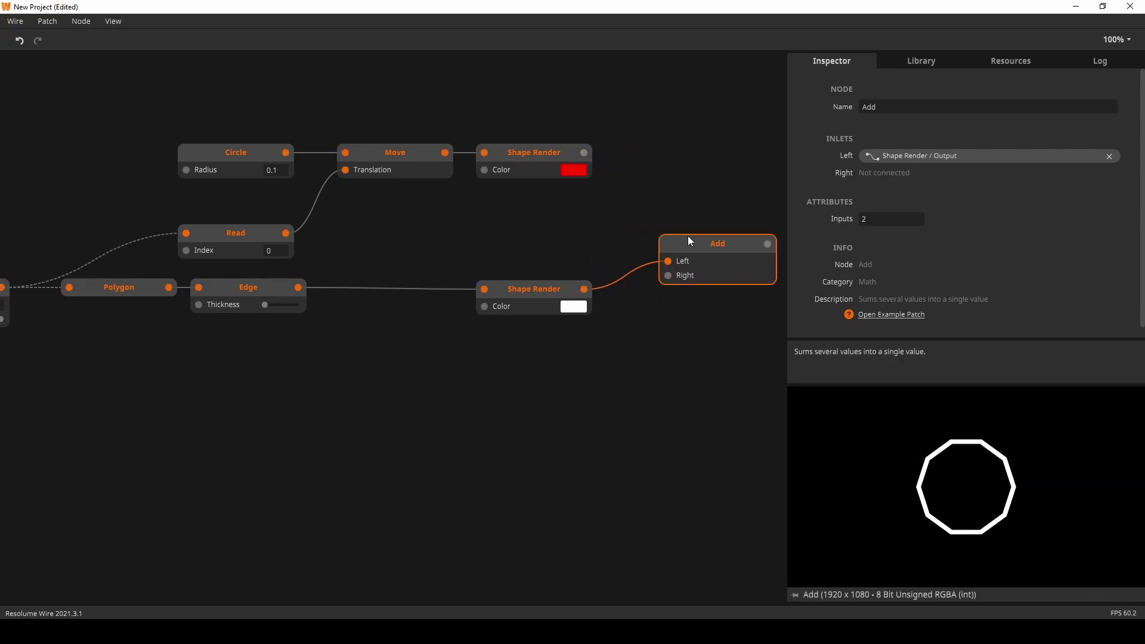
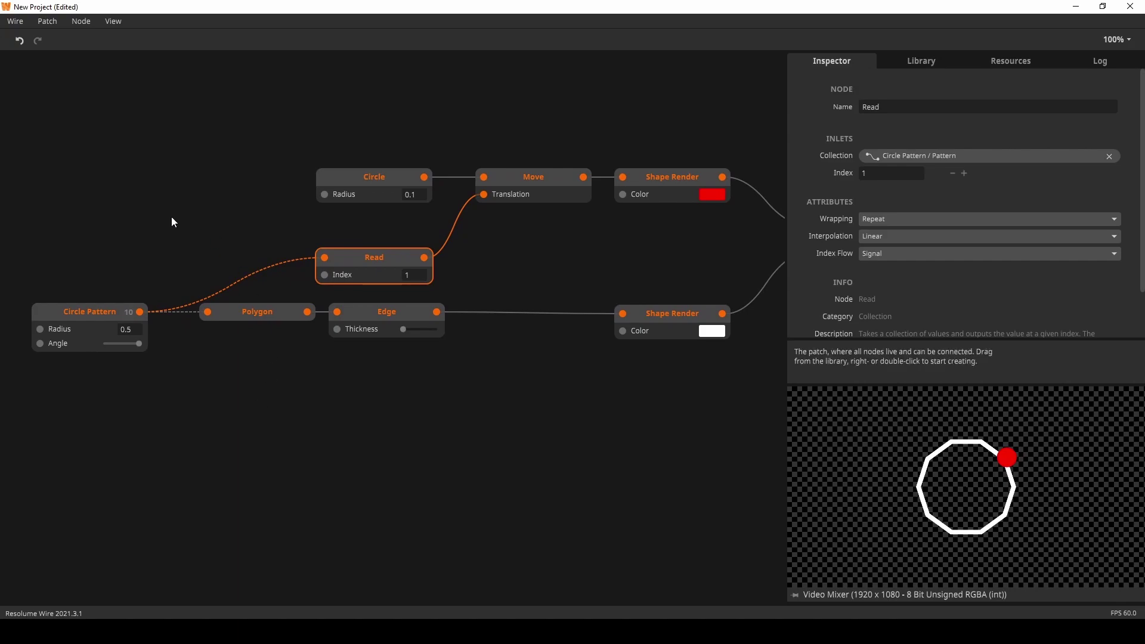
# - Try out different Index values on the Read node
pyautogui.doubleClick(152, 196)
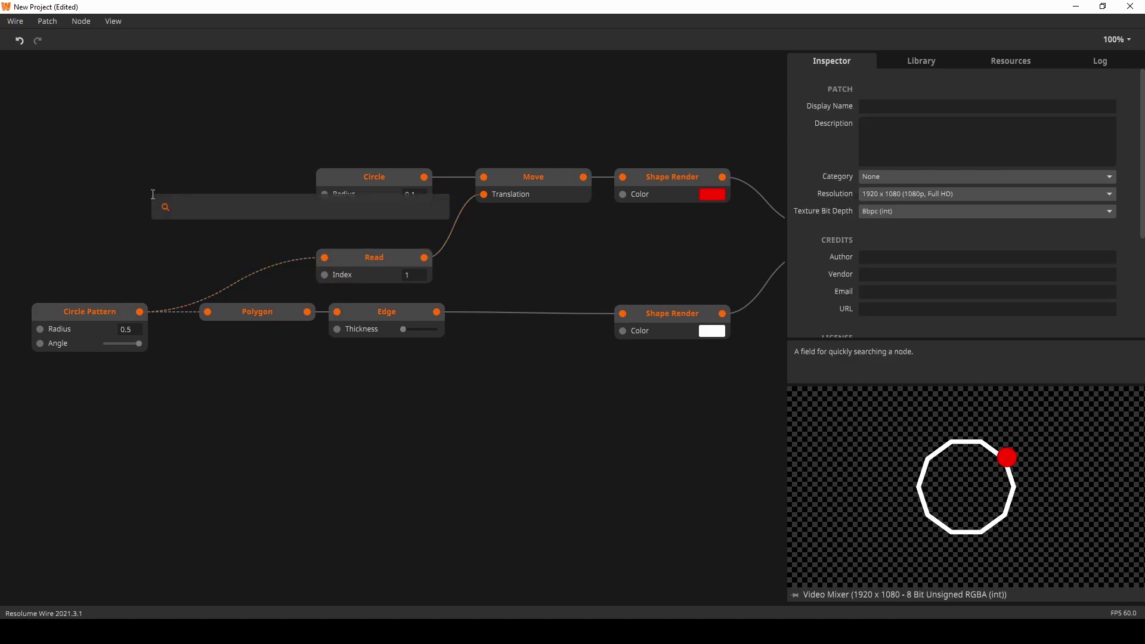
pyautogui.click(298, 273)
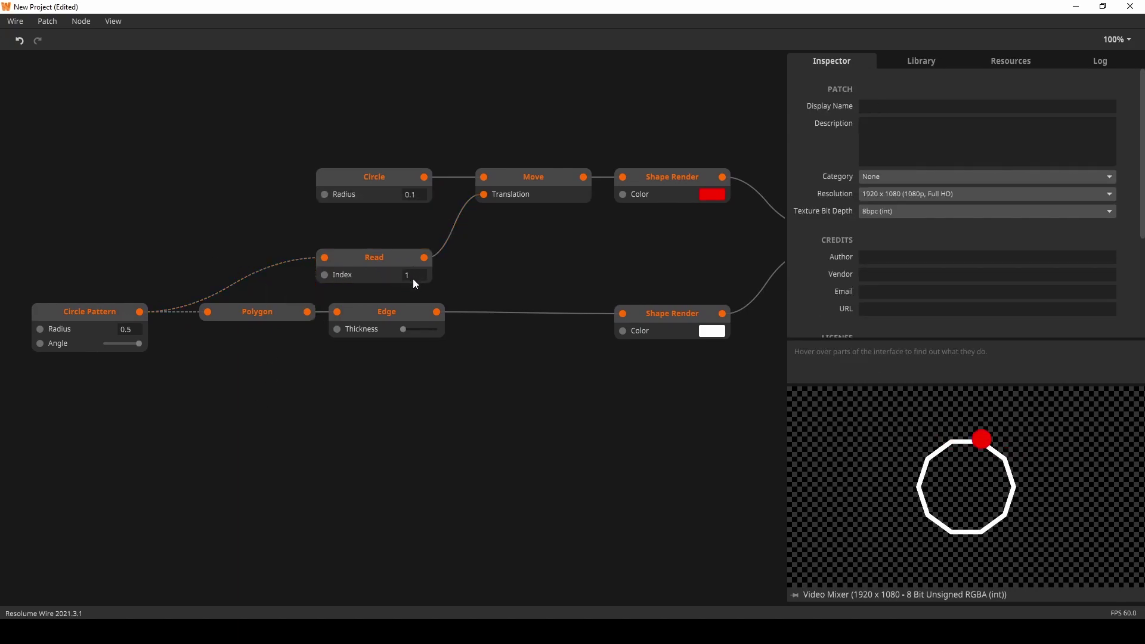
pyautogui.moveTo(416, 278); pyautogui.dragTo(419, 283)
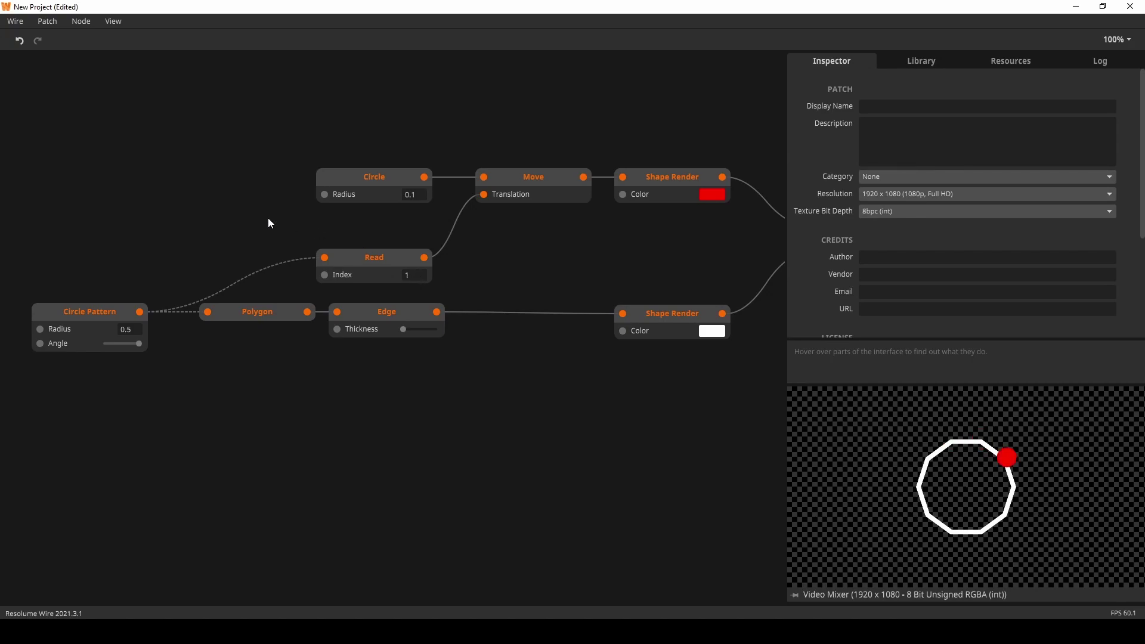
# - Add a Saw node, connect its output to the Read node's Index, and place it beside the Circle node
pyautogui.moveTo(133, 204); pyautogui.dragTo(170, 222)
pyautogui.doubleClick(204, 234)
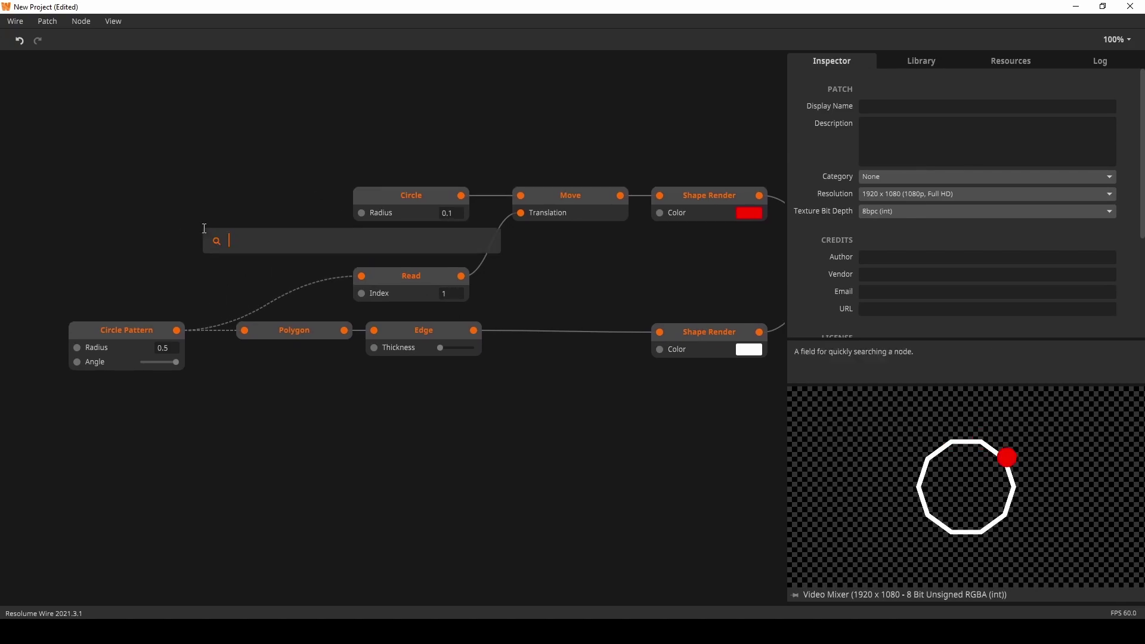
pyautogui.write('saw')
pyautogui.click(268, 268)
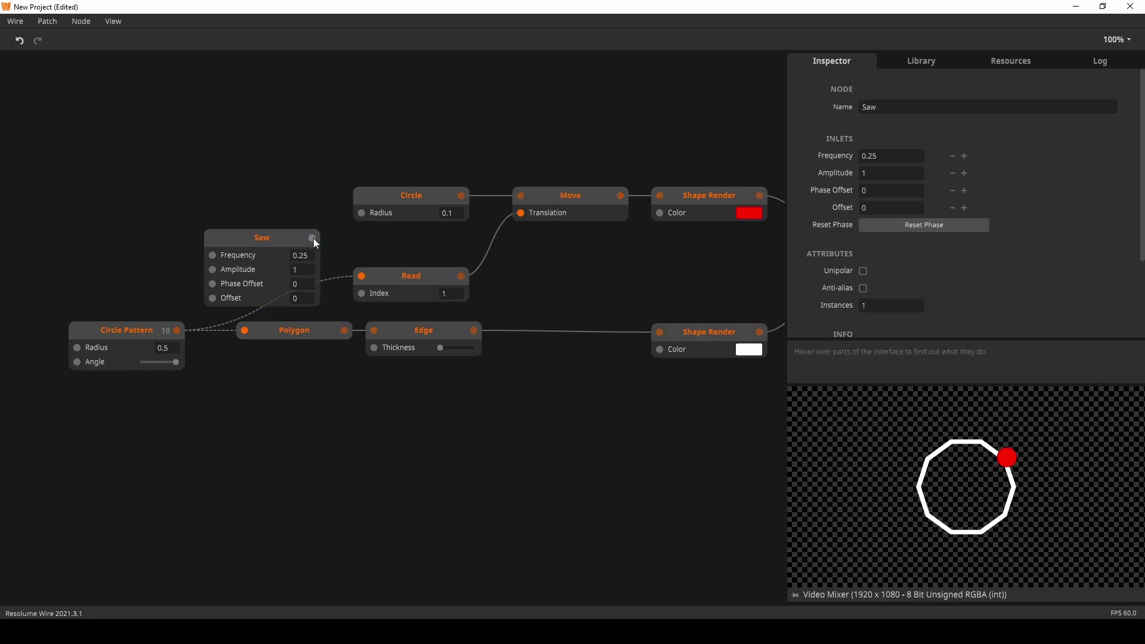
pyautogui.moveTo(312, 238); pyautogui.dragTo(361, 294)
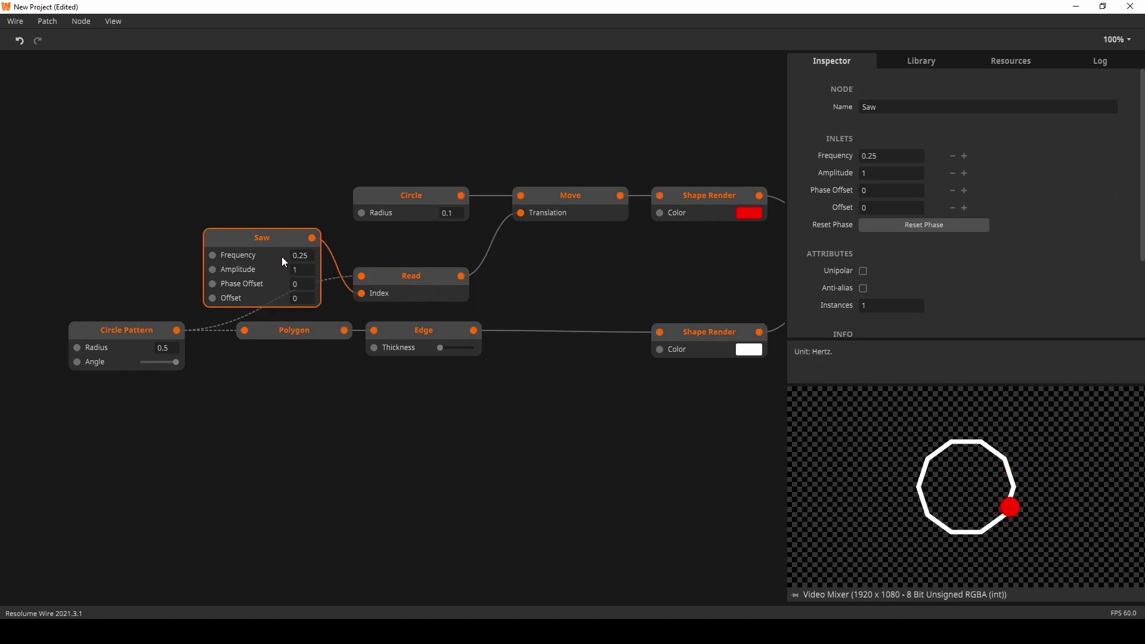
pyautogui.moveTo(277, 234); pyautogui.dragTo(272, 165)
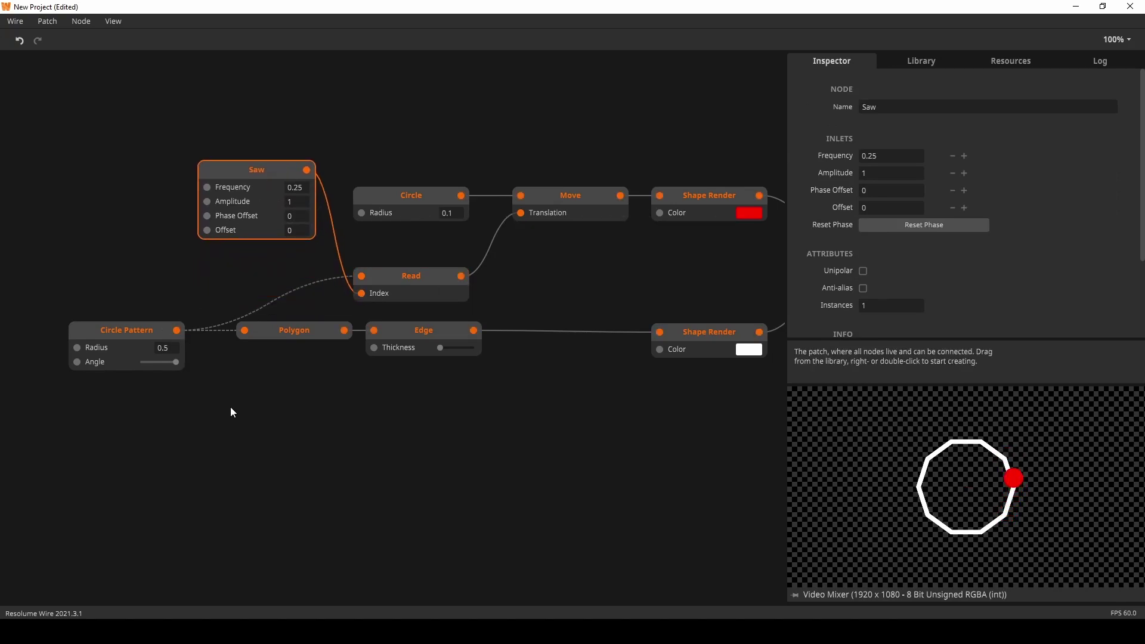
# - Move the Circle Pattern farther from the Polygon node and add a Size node near the Saw
pyautogui.moveTo(231, 408); pyautogui.dragTo(350, 401)
pyautogui.moveTo(228, 321); pyautogui.dragTo(83, 322)
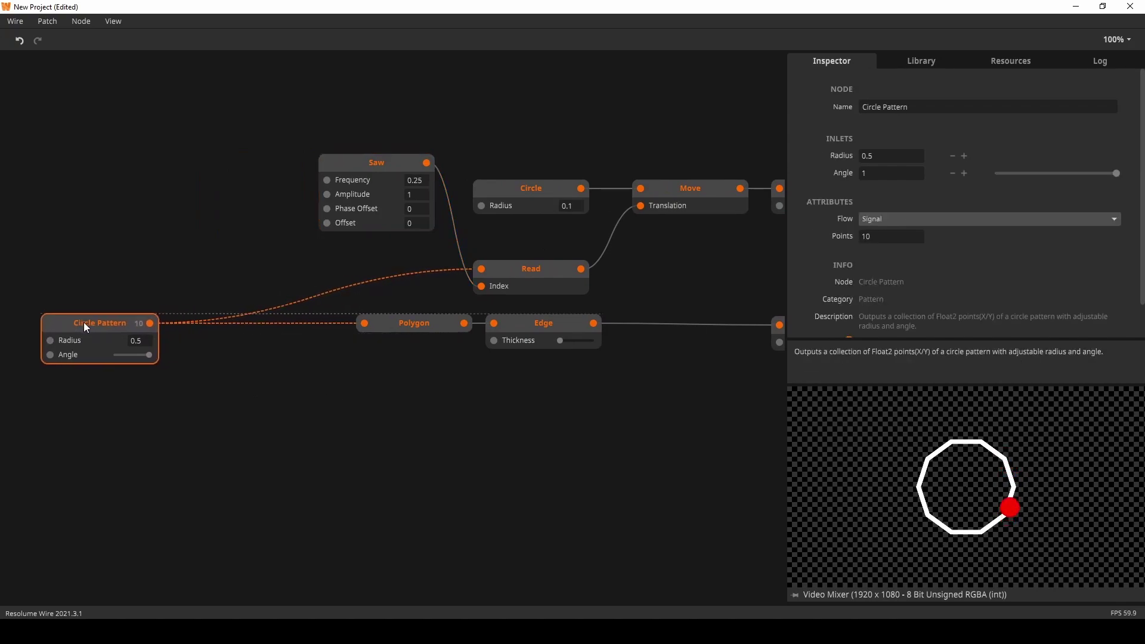
pyautogui.doubleClick(198, 229)
pyautogui.write('size')
pyautogui.press('Return')
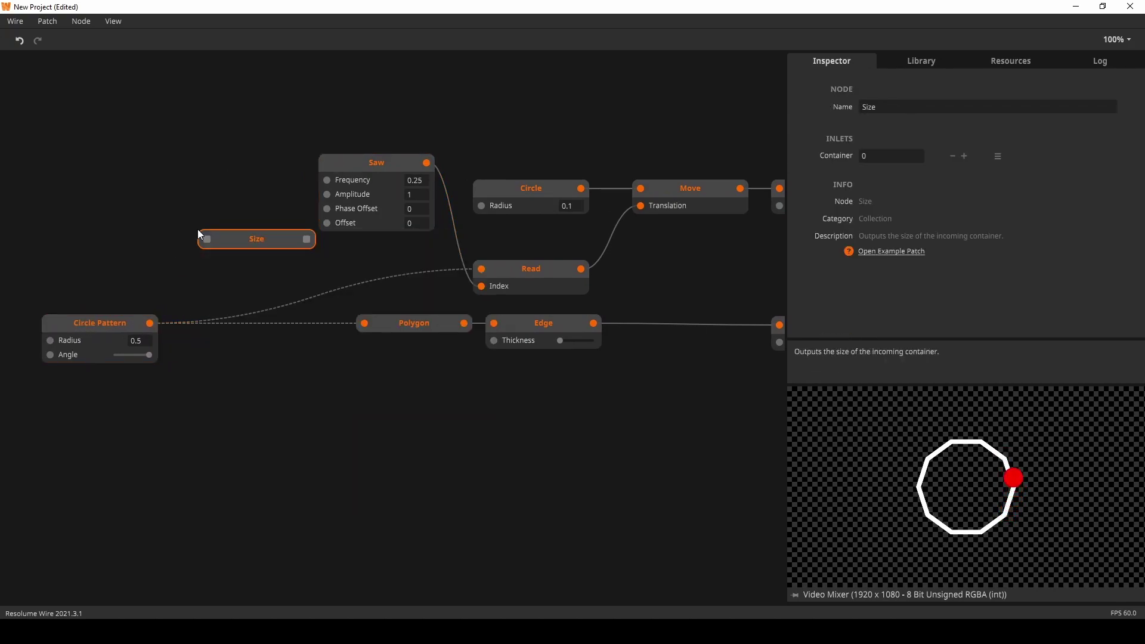
# - Feed the Circle Pattern through Size into the Saw's Amplitude, and set the Saw's Frequency to 0.15
pyautogui.moveTo(153, 321); pyautogui.dragTo(335, 194)
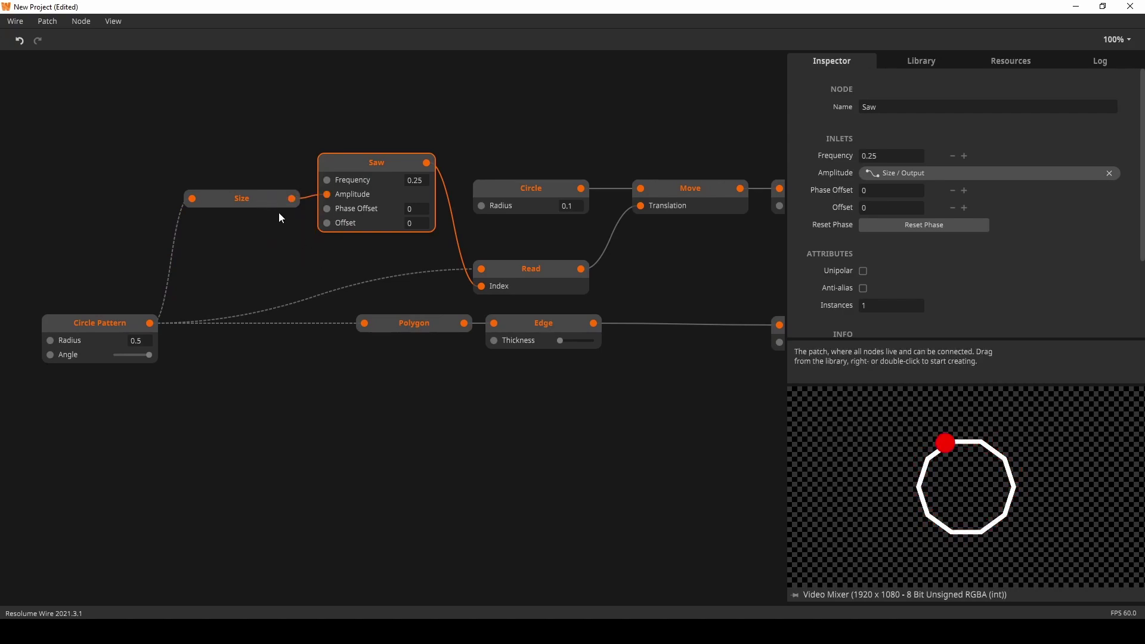
pyautogui.click(234, 195)
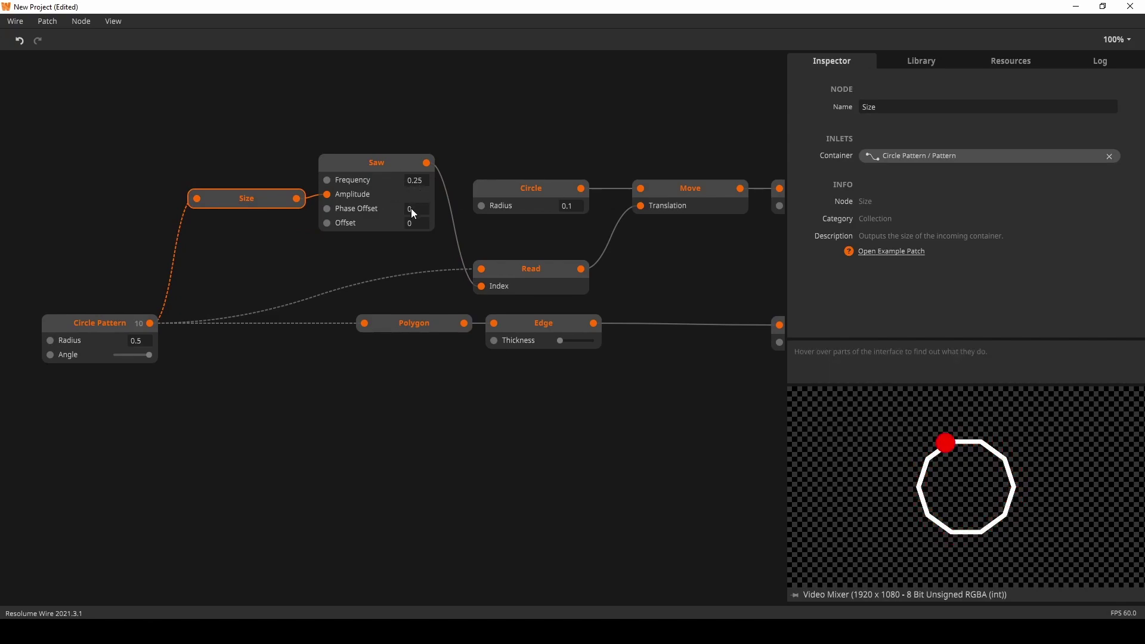
pyautogui.moveTo(417, 182); pyautogui.dragTo(418, 189)
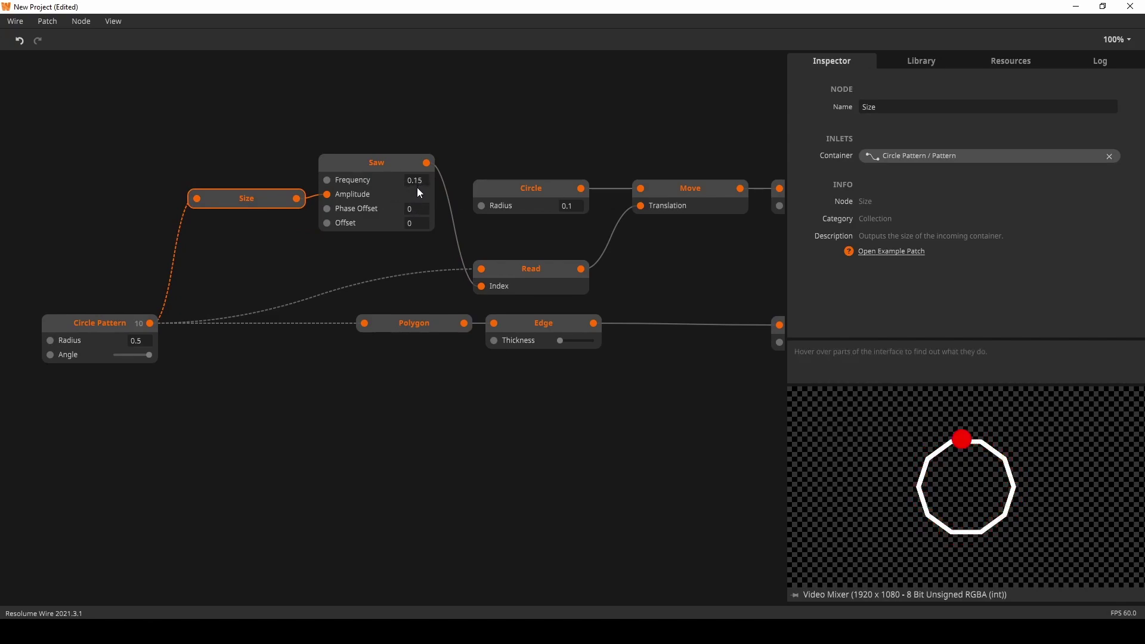
# - Try the Circle Pattern's Angle at about 0.55 and return it to 1
pyautogui.click(112, 341)
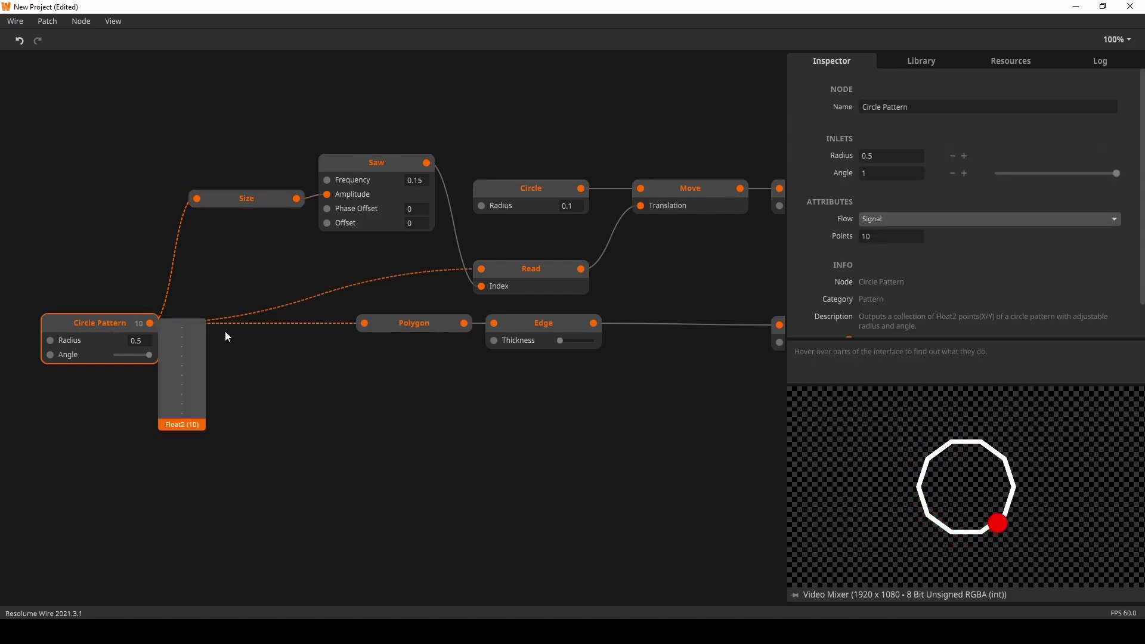
pyautogui.moveTo(134, 355)
pyautogui.mouseDown()
pyautogui.moveTo(121, 367)
pyautogui.moveTo(134, 367)
pyautogui.mouseUp()
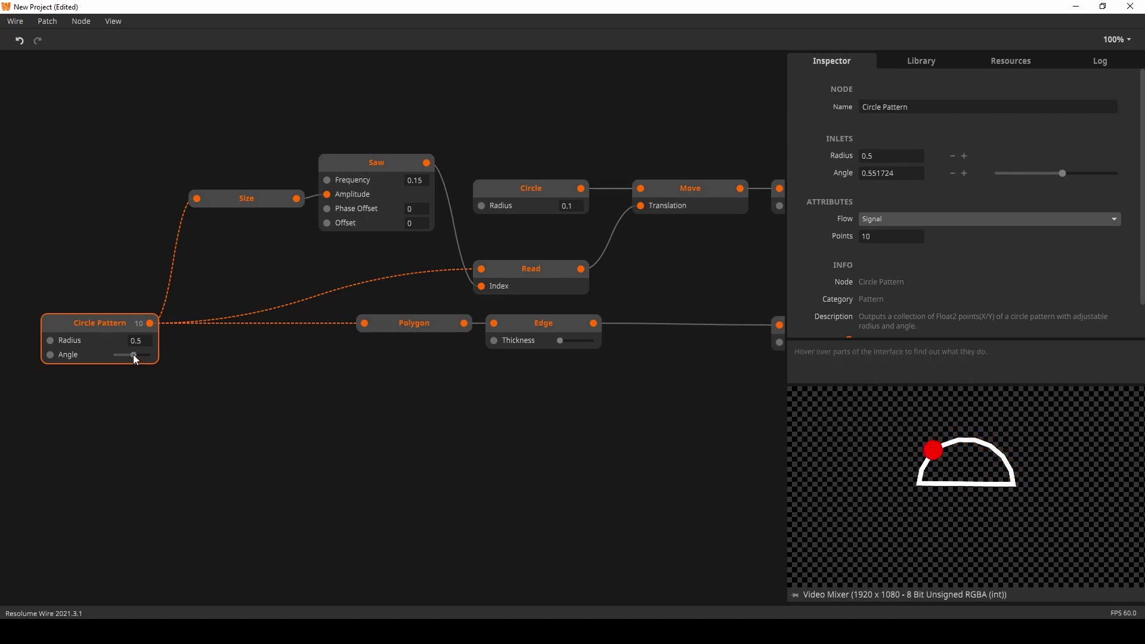
pyautogui.moveTo(133, 354); pyautogui.dragTo(153, 357)
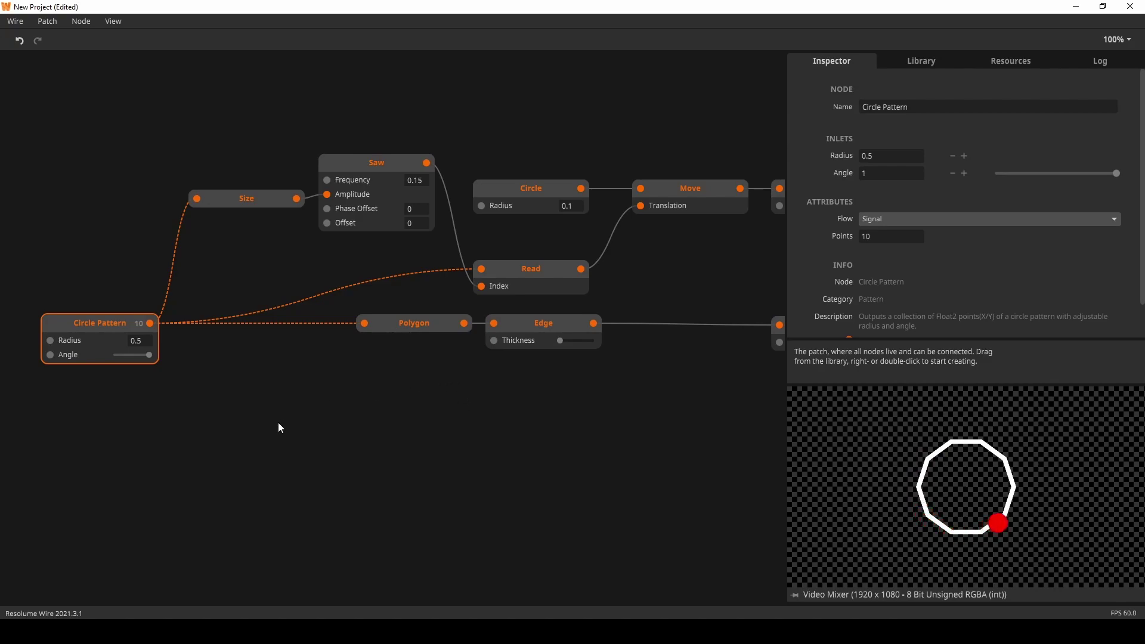
# - Shift the Circle Pattern away from the other nodes and add a Perlin Noise node below its connections
pyautogui.moveTo(202, 427); pyautogui.dragTo(299, 303)
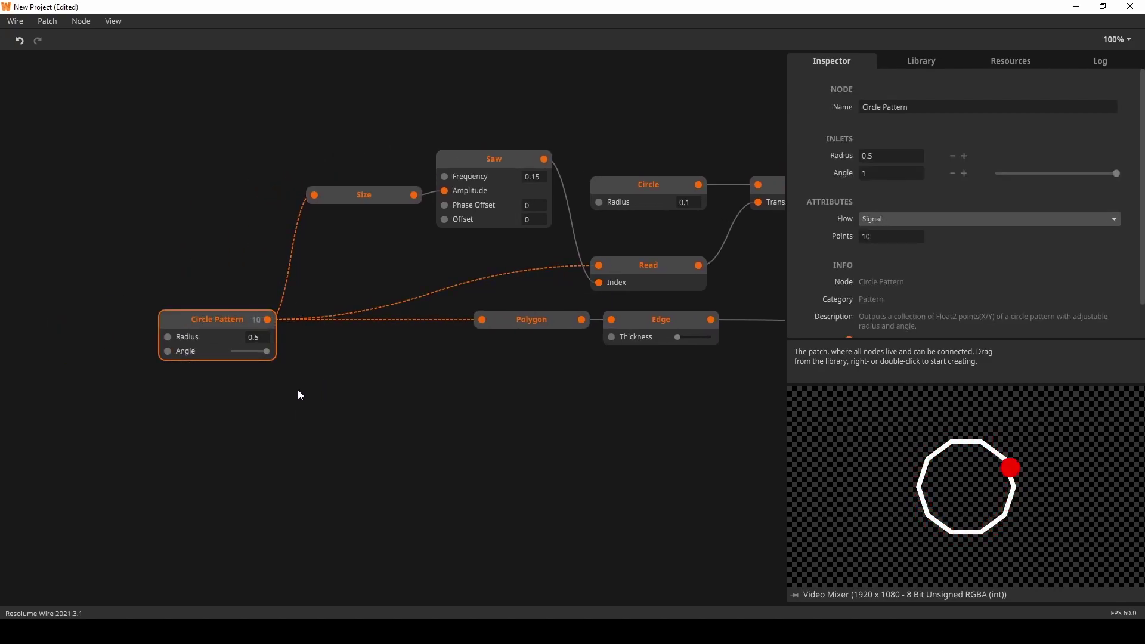
pyautogui.moveTo(251, 404); pyautogui.dragTo(267, 382)
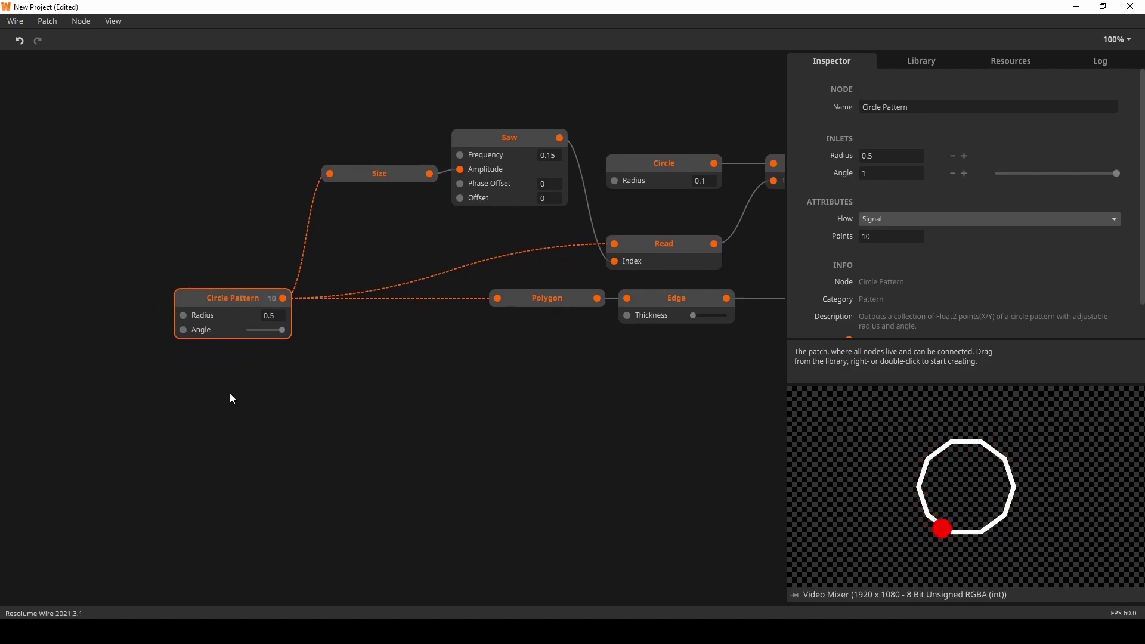
pyautogui.moveTo(243, 305); pyautogui.dragTo(186, 314)
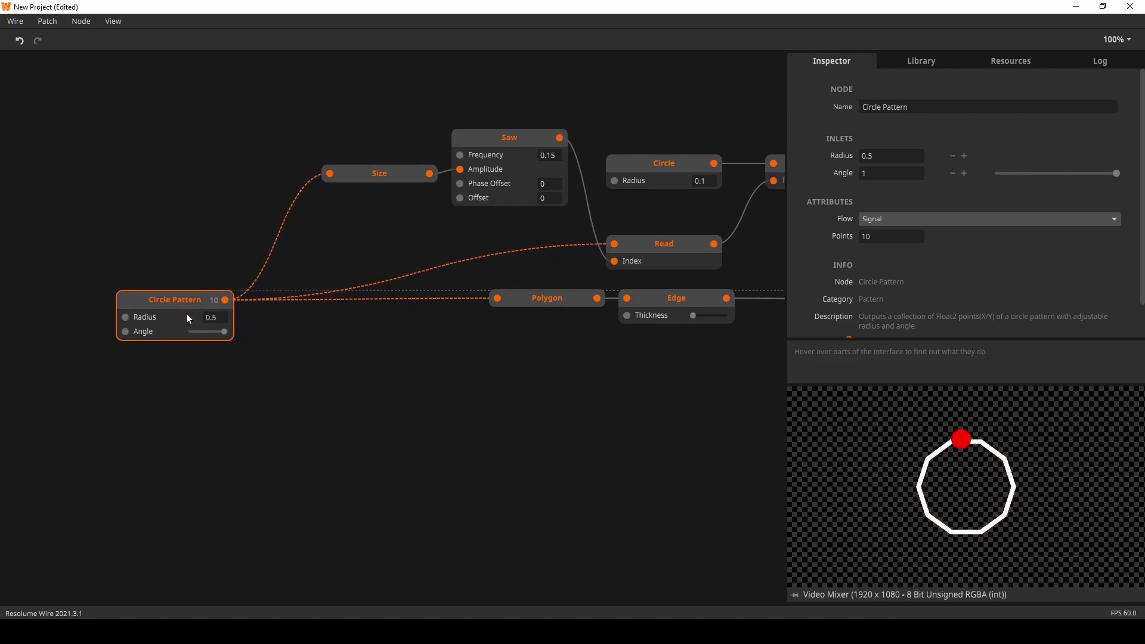
pyautogui.click(220, 391)
pyautogui.moveTo(246, 377); pyautogui.dragTo(319, 363)
pyautogui.doubleClick(382, 327)
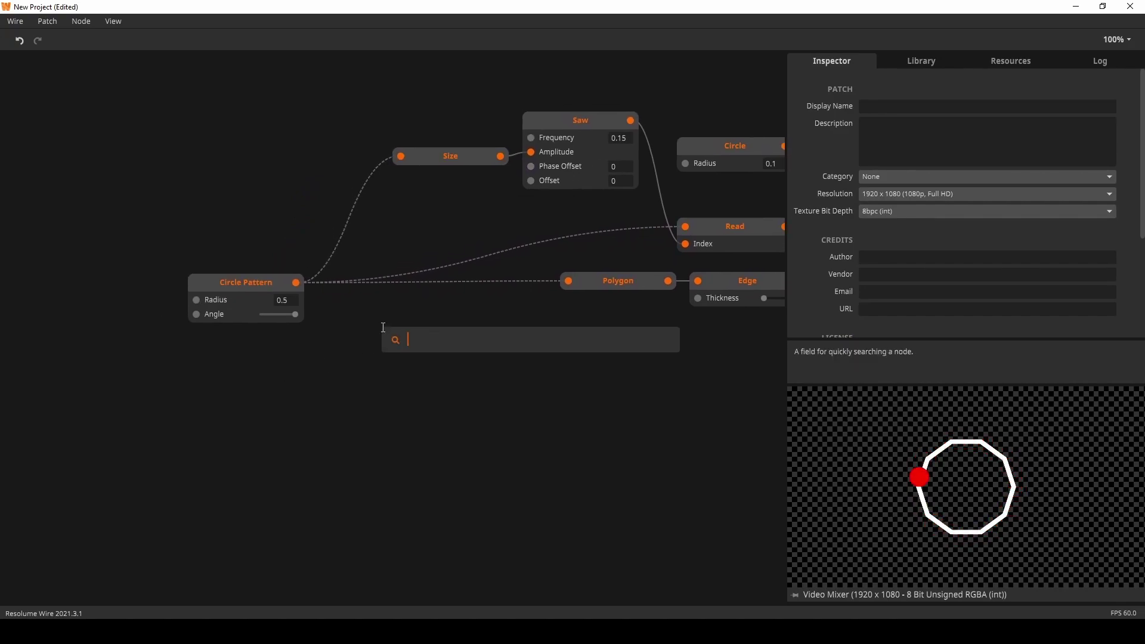
pyautogui.write('perlin')
pyautogui.press('Return')
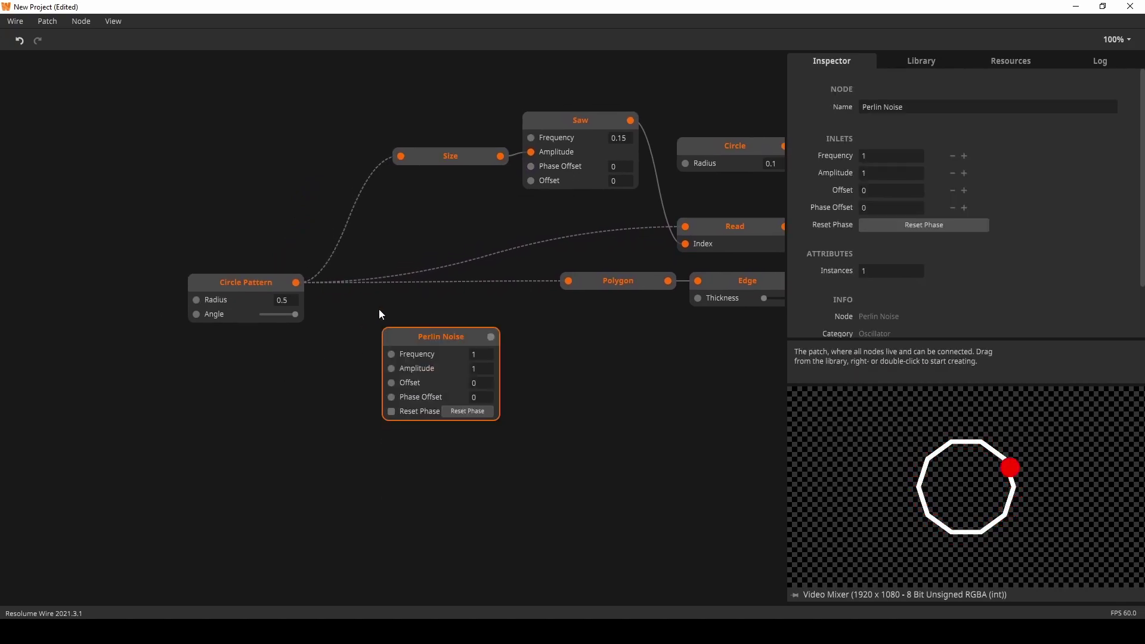
# - Delete the Circle Pattern's connections to the Size, Read and Polygon nodes
pyautogui.click(347, 231)
pyautogui.press('Delete')
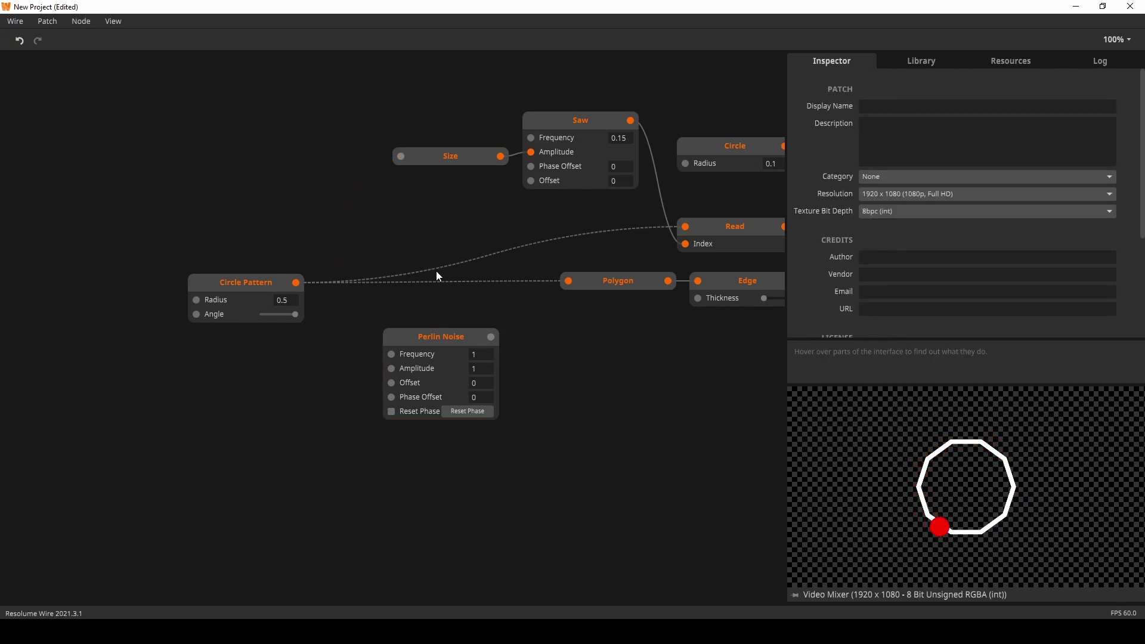
pyautogui.click(438, 268)
pyautogui.press('Delete')
pyautogui.click(439, 281)
pyautogui.press('Delete')
# - Place the Perlin Noise node beneath the Circle Pattern and put a duplicate of it directly below
pyautogui.moveTo(233, 283); pyautogui.dragTo(232, 250)
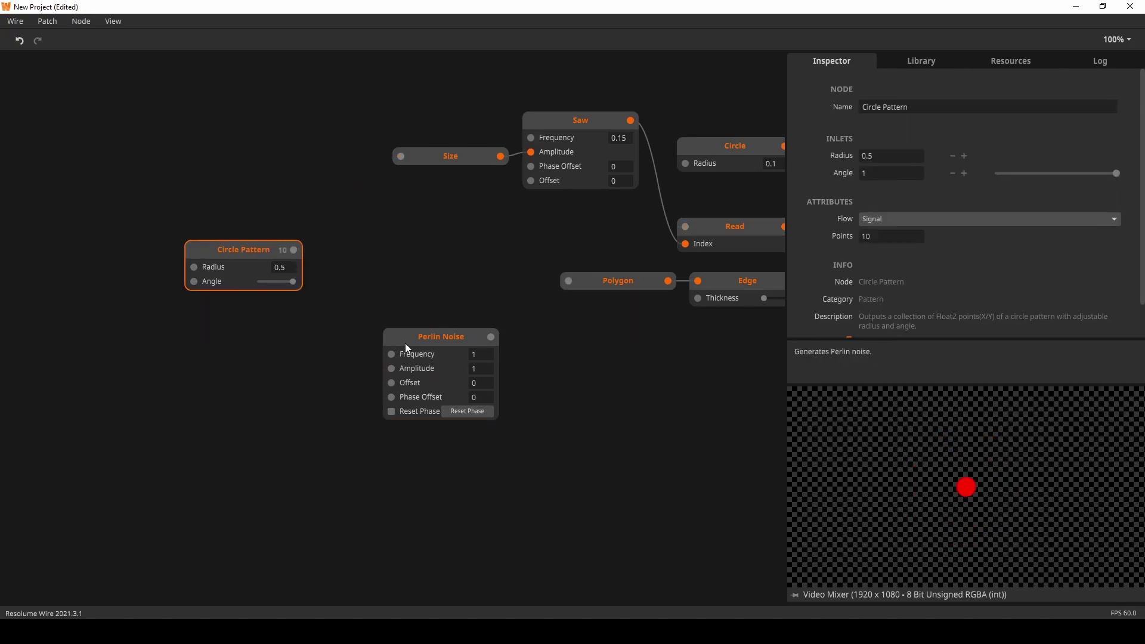
pyautogui.moveTo(426, 344); pyautogui.dragTo(230, 346)
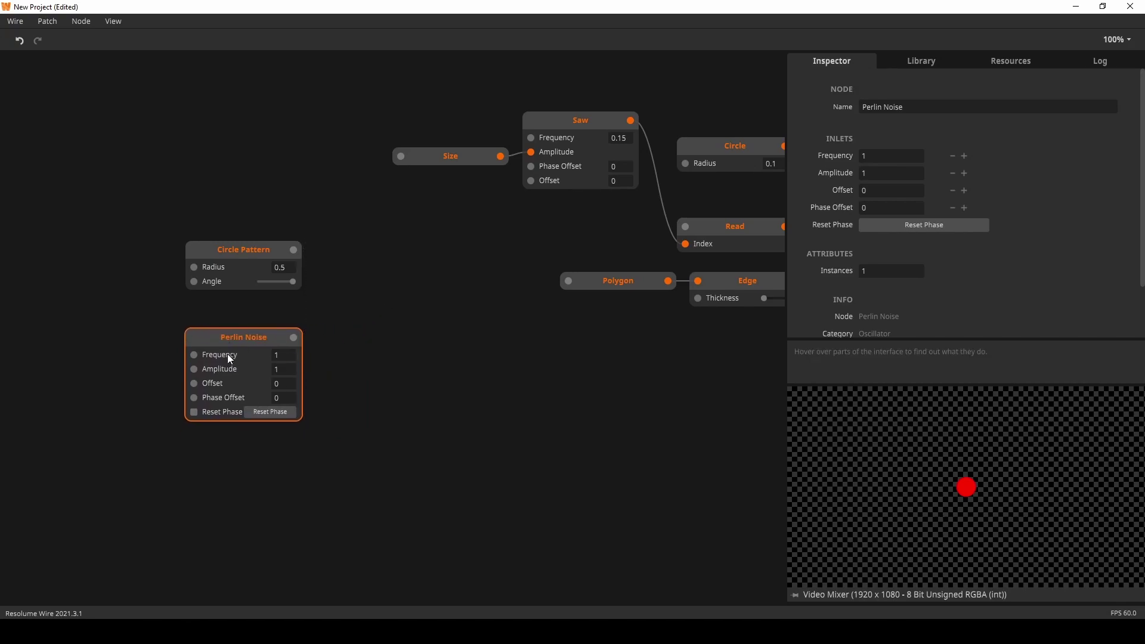
pyautogui.doubleClick(395, 303)
pyautogui.click(350, 359)
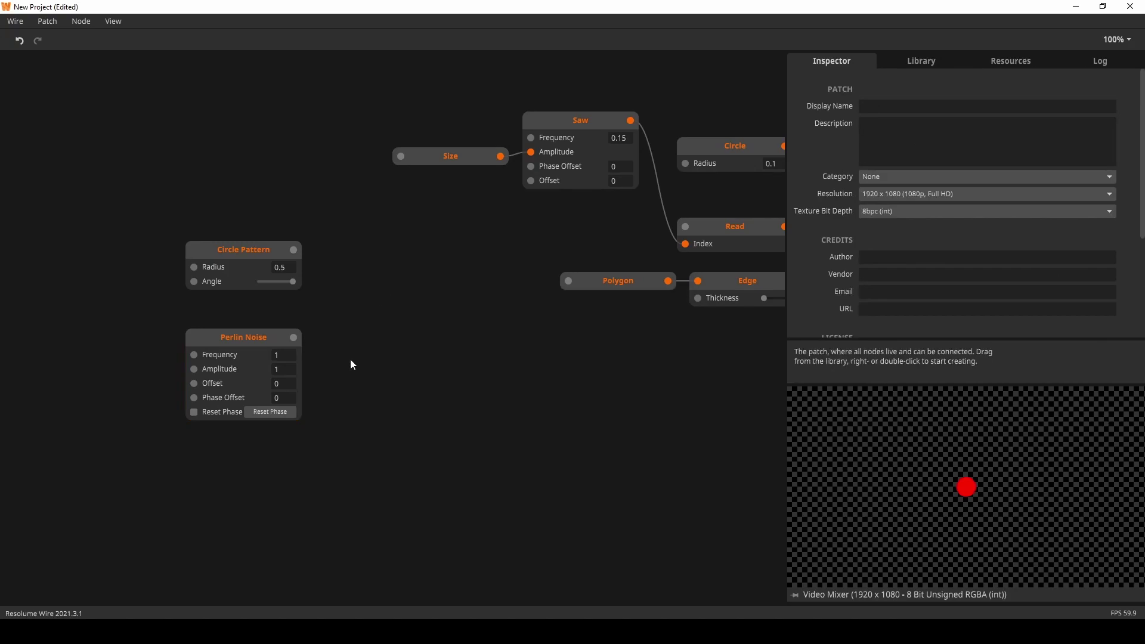
pyautogui.doubleClick(382, 360)
pyautogui.moveTo(258, 343); pyautogui.dragTo(253, 455)
pyautogui.moveTo(379, 416); pyautogui.dragTo(435, 381)
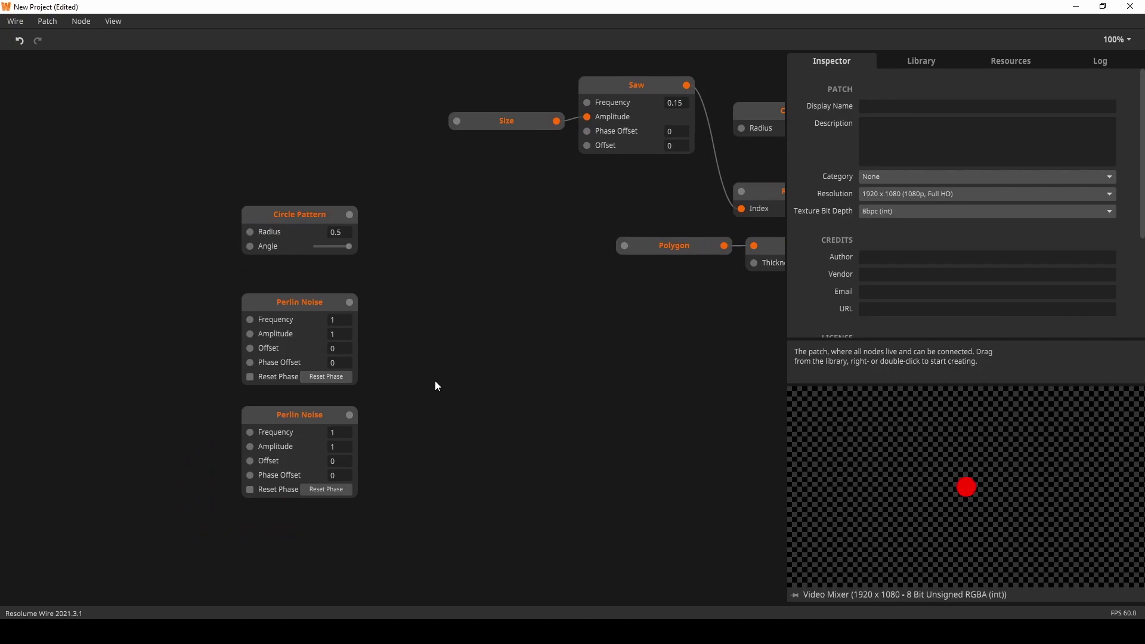
# - Add a Linear node and connect its output to the Phase Offset of both Perlin Noise nodes
pyautogui.doubleClick(62, 380)
pyautogui.write('lin')
pyautogui.press('Down')
pyautogui.press('Return')
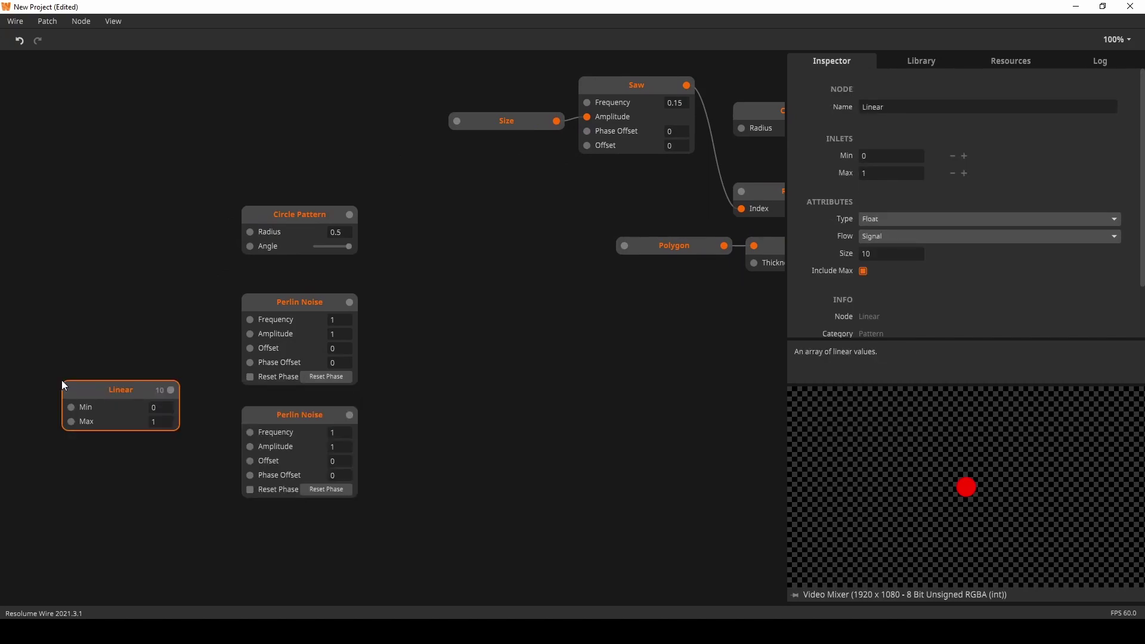
pyautogui.moveTo(171, 390); pyautogui.dragTo(250, 363)
pyautogui.moveTo(117, 390); pyautogui.dragTo(249, 475)
# - Add a Pack node with the upper Perlin Noise feeding X and the lower one feeding Y, and move it closer to them
pyautogui.doubleClick(420, 367)
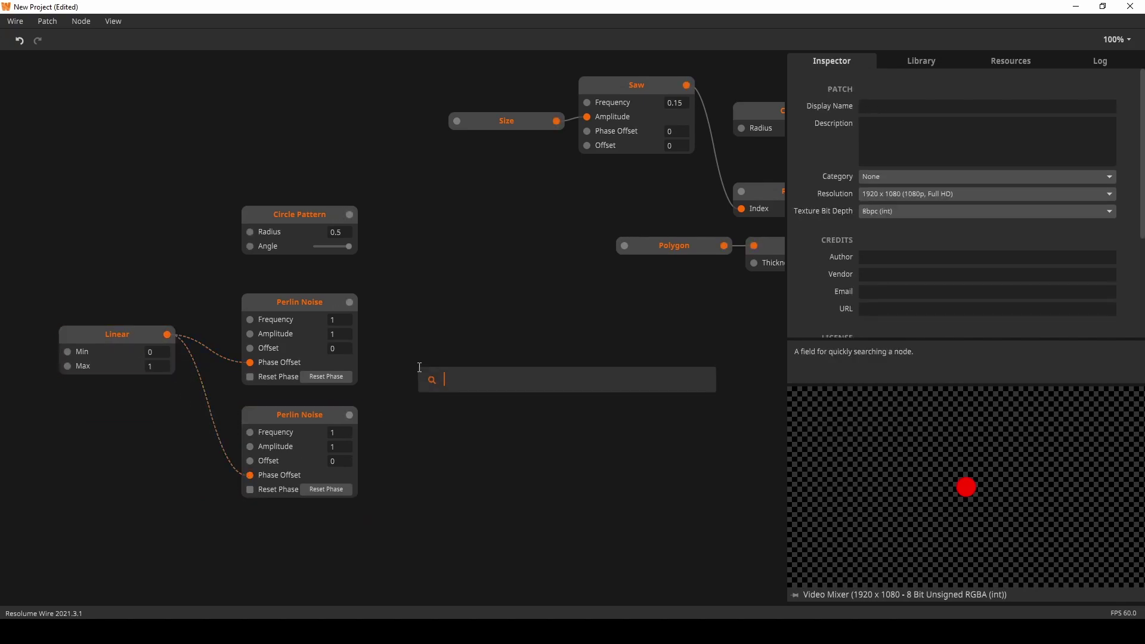
pyautogui.write('pack')
pyautogui.press('Return')
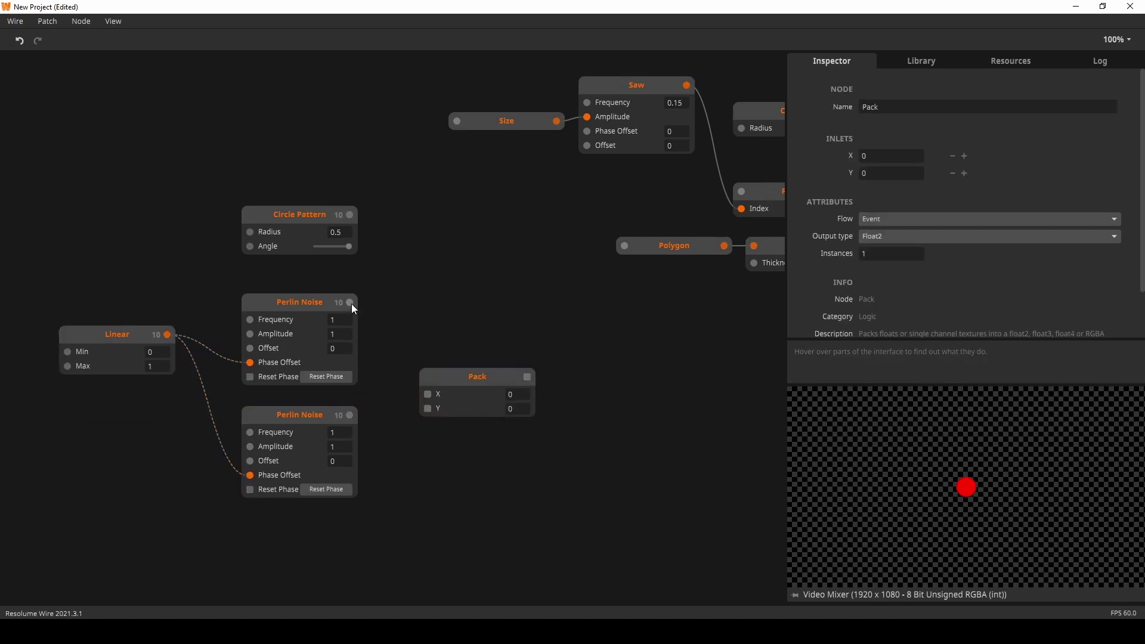
pyautogui.moveTo(350, 303); pyautogui.dragTo(428, 393)
pyautogui.moveTo(349, 414); pyautogui.dragTo(428, 408)
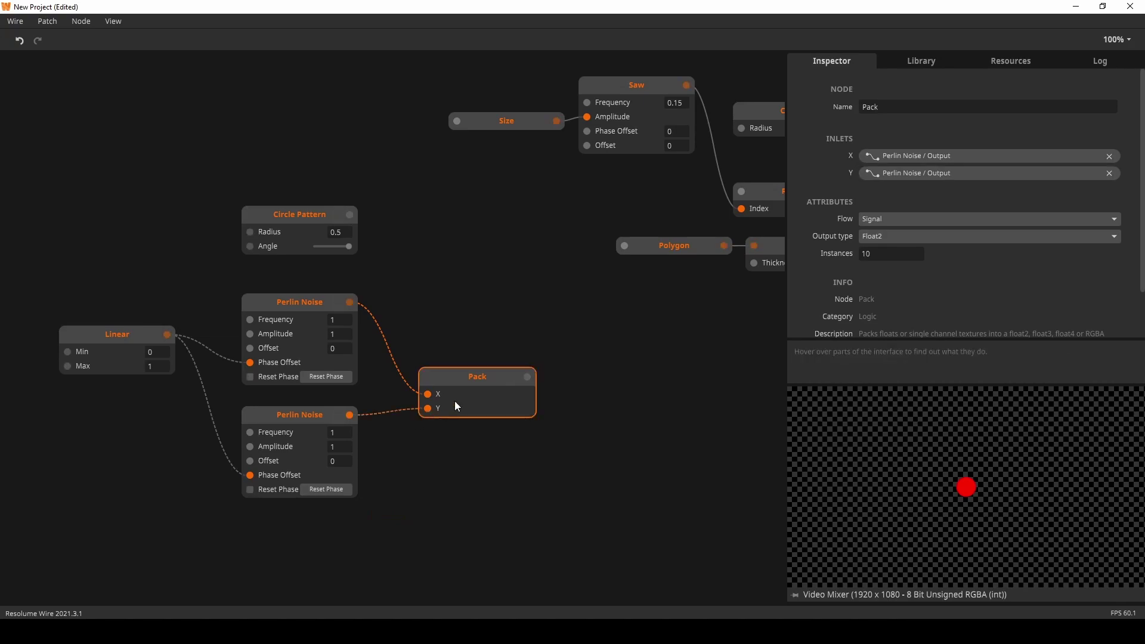
pyautogui.moveTo(479, 376); pyautogui.dragTo(449, 334)
# - Add a Cross Fader with Circle Pattern into Input 1 and Pack into Input 2, and connect its output to Polygon
pyautogui.doubleClick(468, 247)
pyautogui.write('cro')
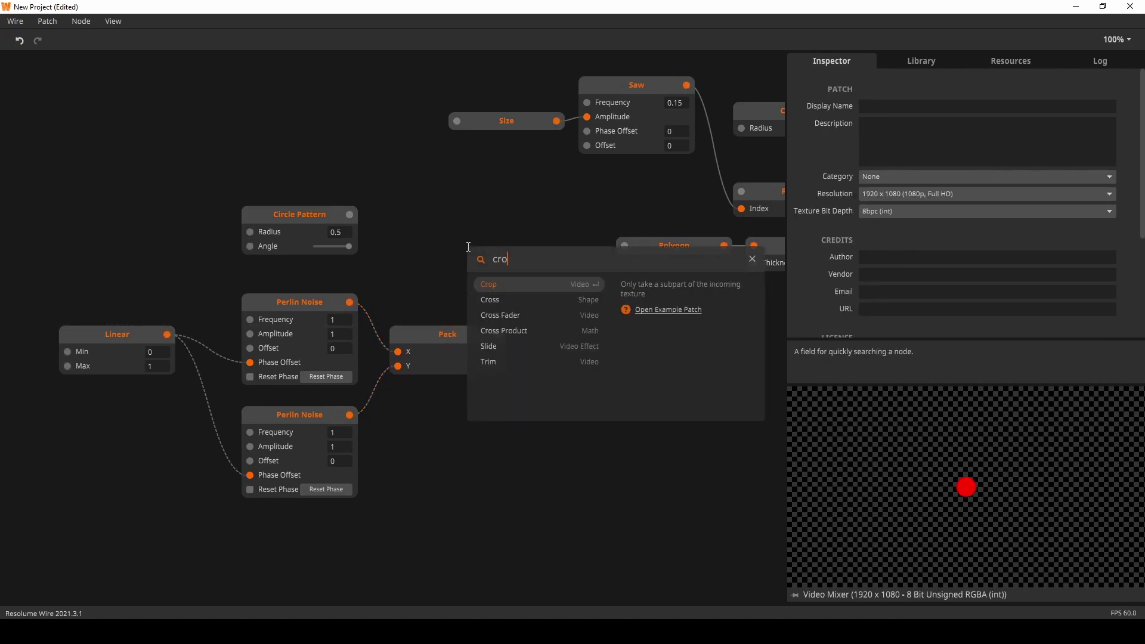
pyautogui.press('Down')
pyautogui.press('Down')
pyautogui.press('Return')
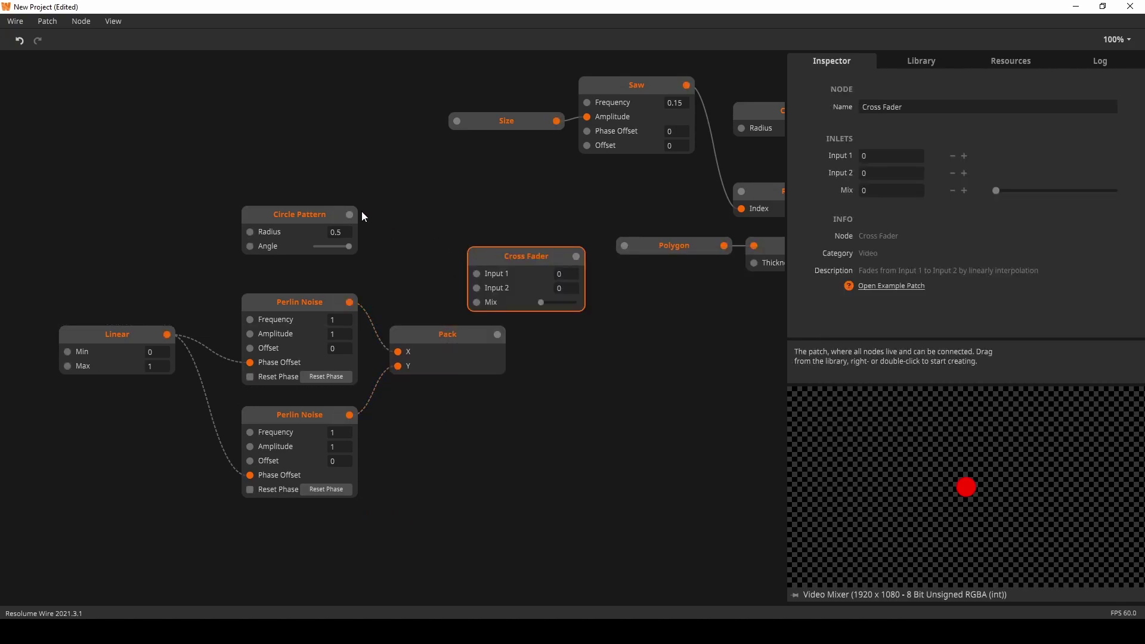
pyautogui.moveTo(356, 212); pyautogui.dragTo(476, 273)
pyautogui.moveTo(497, 333); pyautogui.dragTo(477, 288)
pyautogui.moveTo(578, 257); pyautogui.dragTo(624, 247)
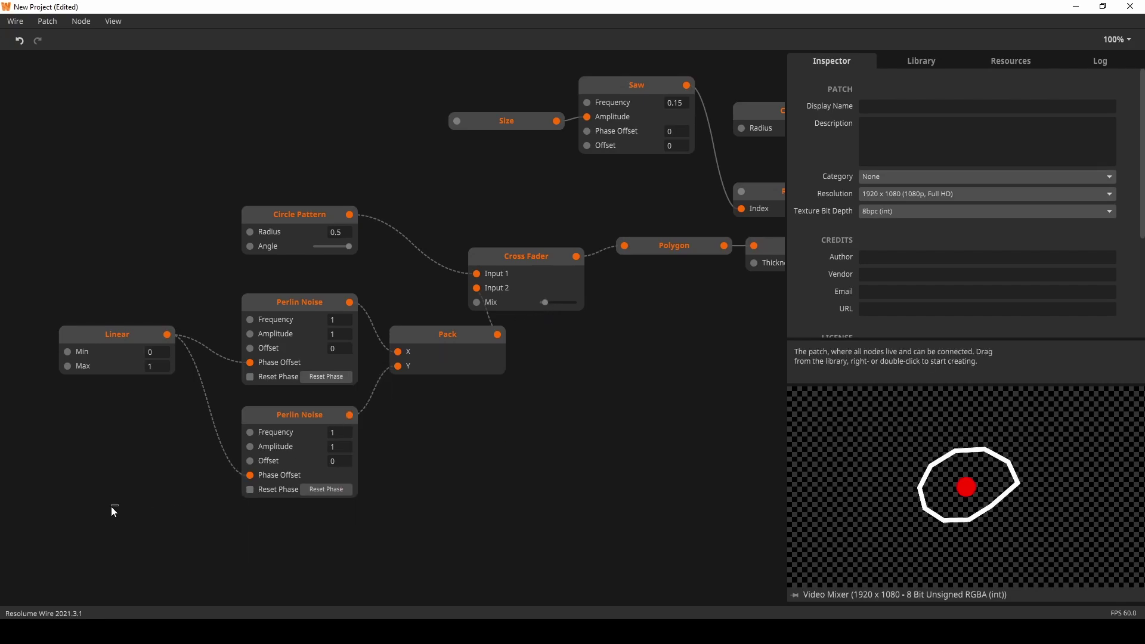
# - Space the noise nodes, Pack and Circle Pattern away from the Cross Fader, and reconnect the Circle Pattern to Size
pyautogui.moveTo(110, 509); pyautogui.dragTo(342, 337)
pyautogui.hscroll(3, 342, 338)
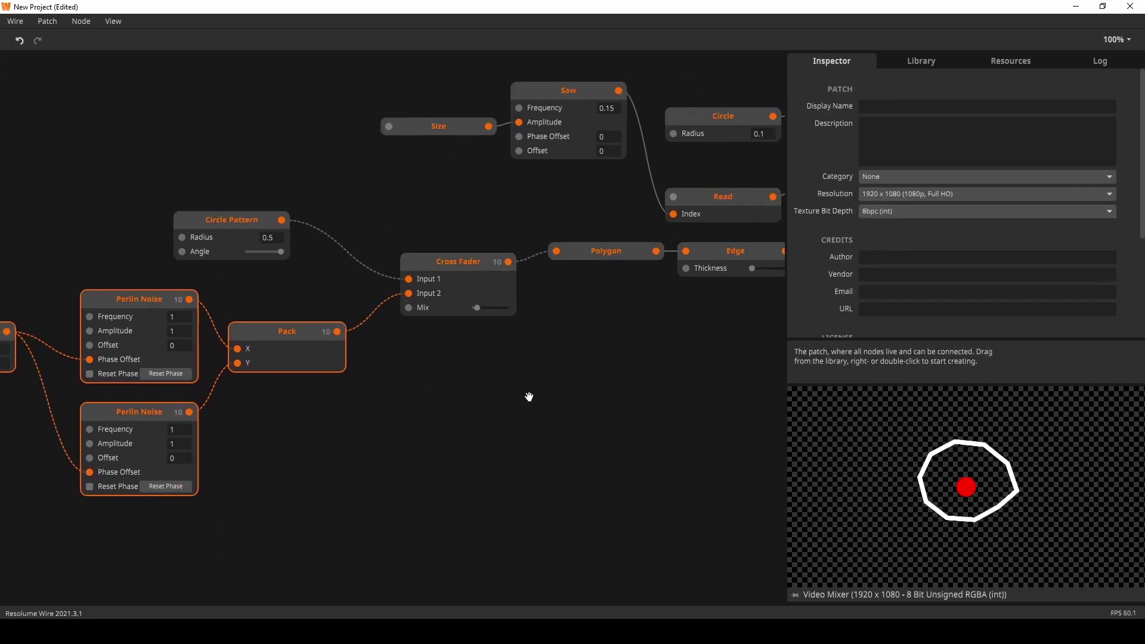
pyautogui.moveTo(250, 237); pyautogui.dragTo(385, 138)
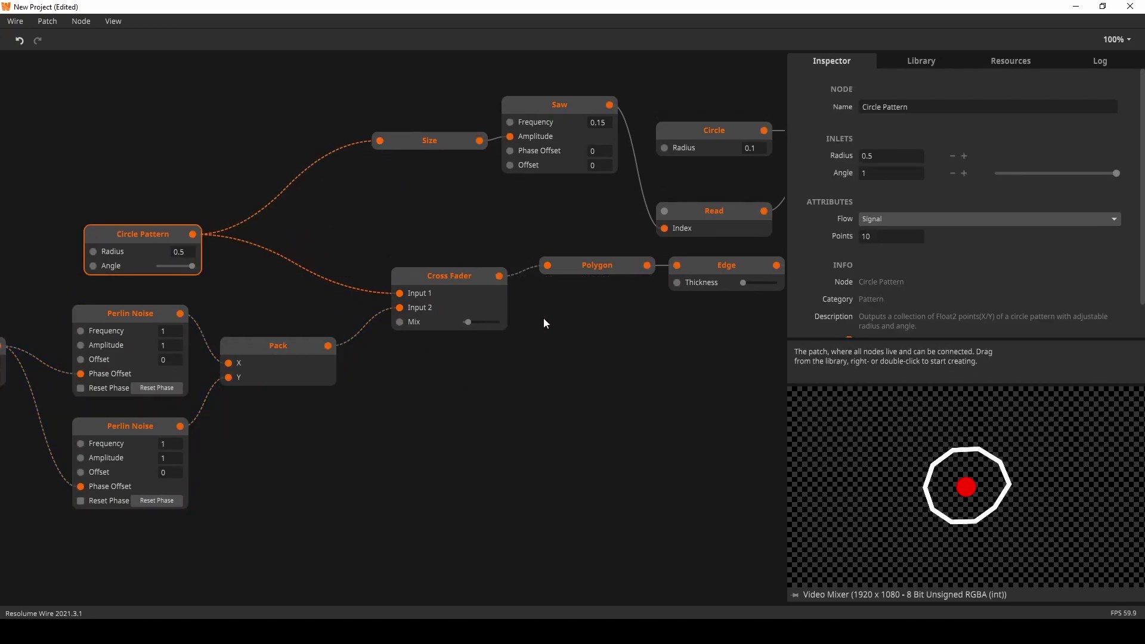
pyautogui.moveTo(543, 317); pyautogui.dragTo(462, 351)
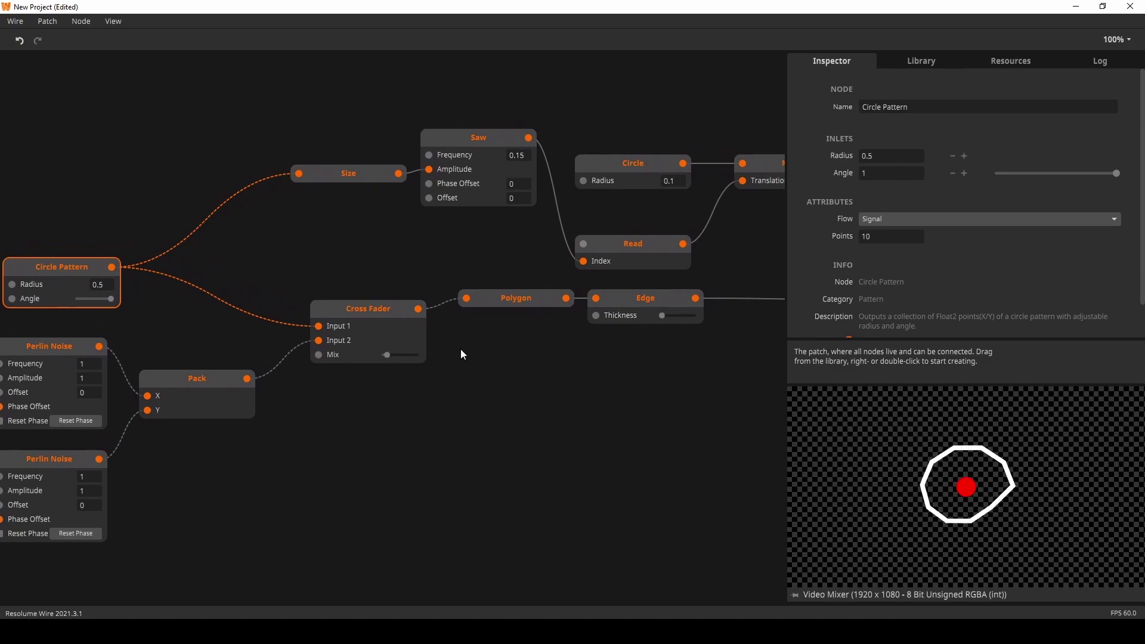
# - Feed the Cross Fader's output into Read's collection input and set the Cross Fader's mix to about 0.34
pyautogui.click(362, 300)
pyautogui.moveTo(362, 299); pyautogui.dragTo(587, 244)
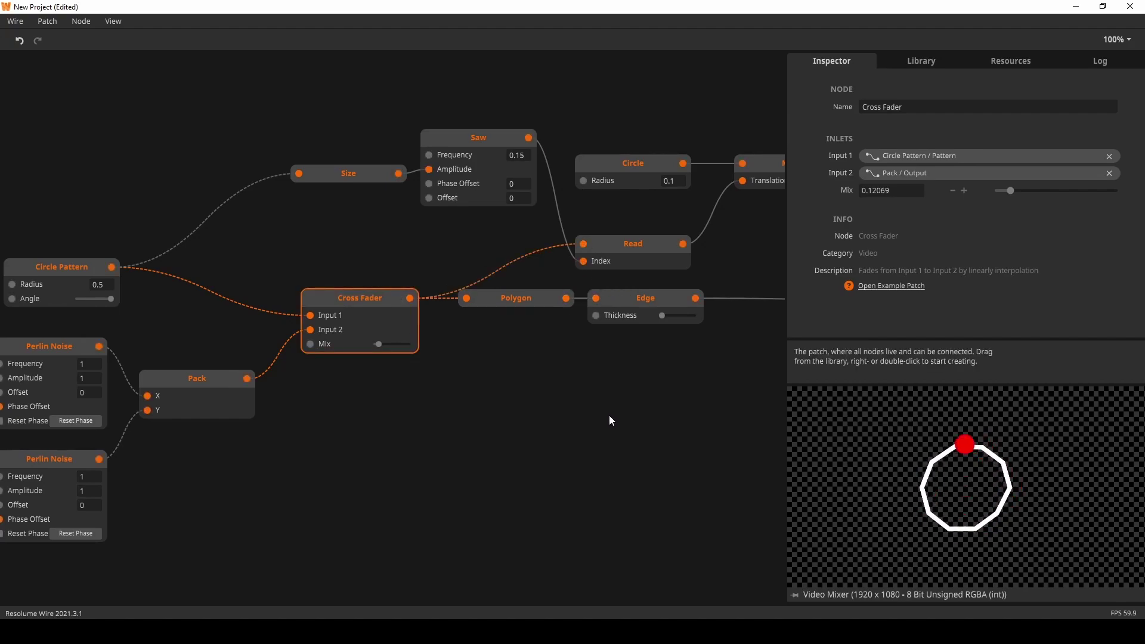
pyautogui.moveTo(410, 337); pyautogui.dragTo(447, 342)
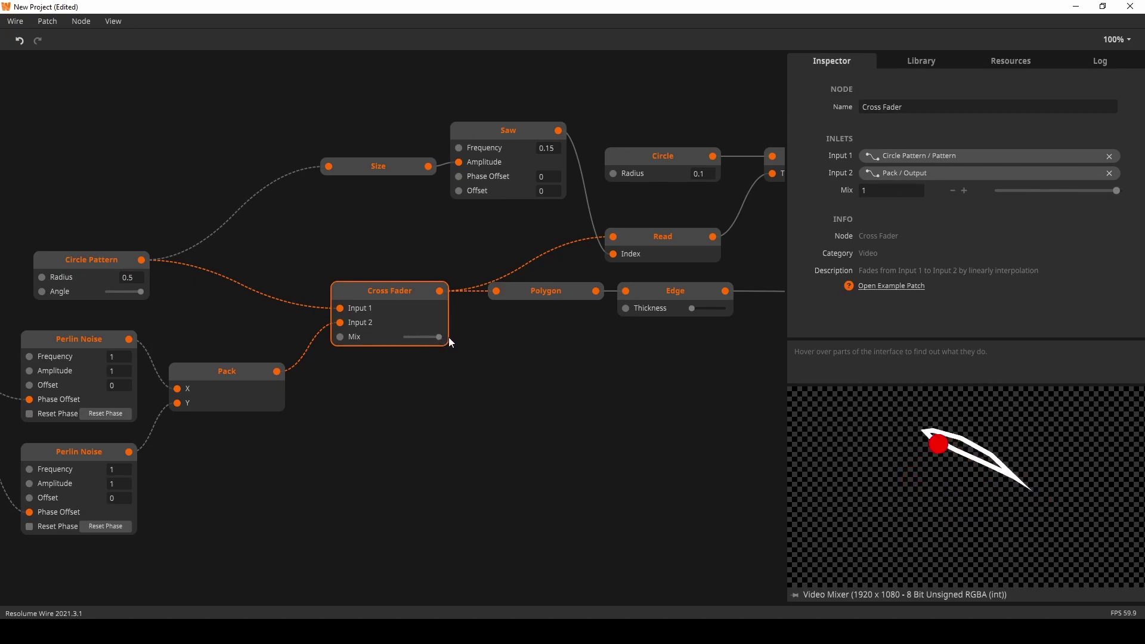
pyautogui.moveTo(441, 343); pyautogui.dragTo(418, 343)
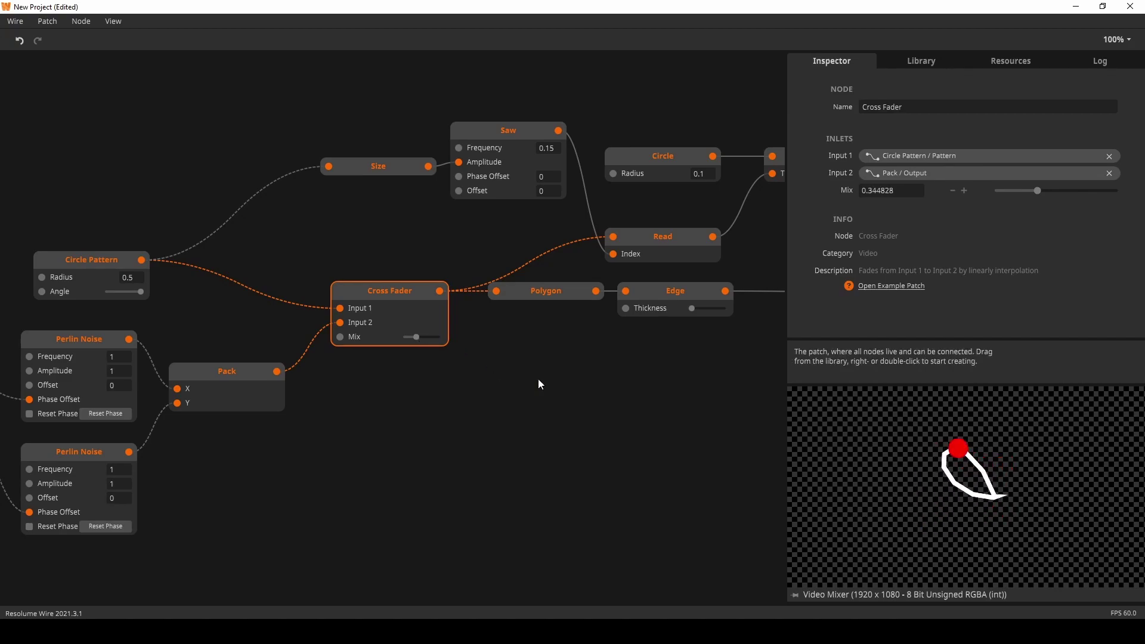
pyautogui.moveTo(540, 384); pyautogui.dragTo(425, 440)
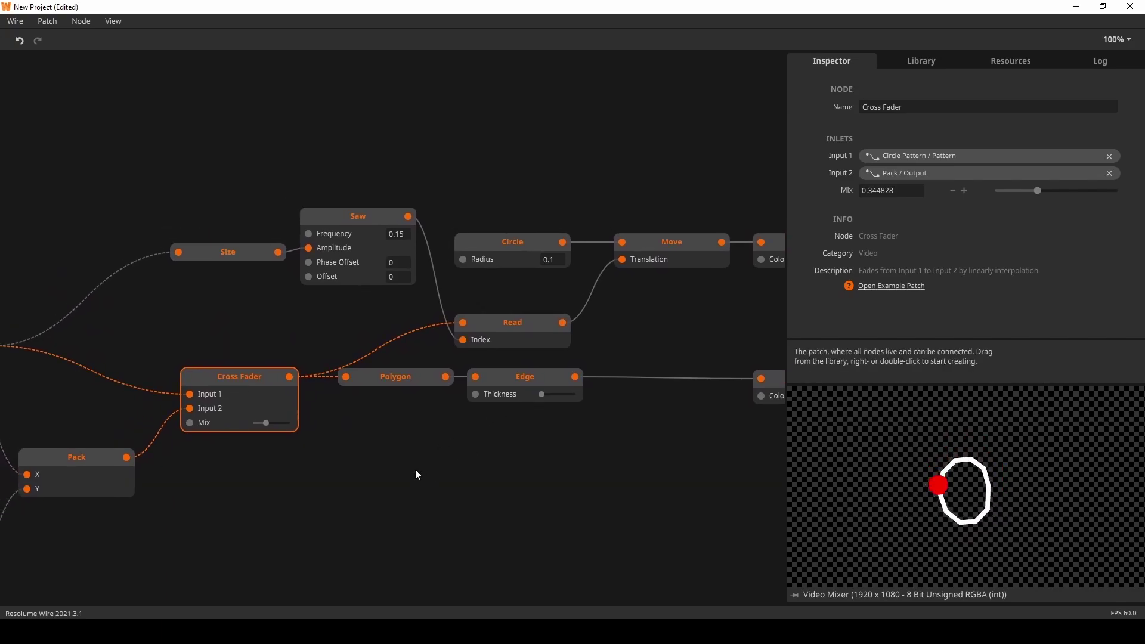
# - Set the Circle Pattern's radius to 1
pyautogui.hscroll(-8, 416, 470)
pyautogui.scroll(-3, 415, 470)
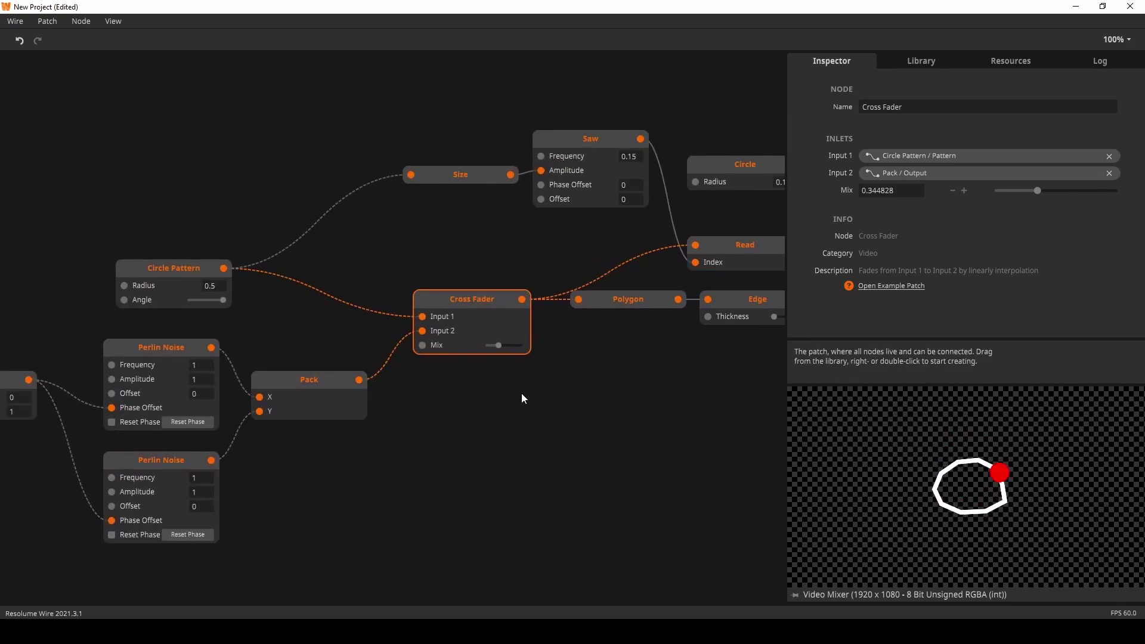
pyautogui.write('1')
pyautogui.click(325, 261)
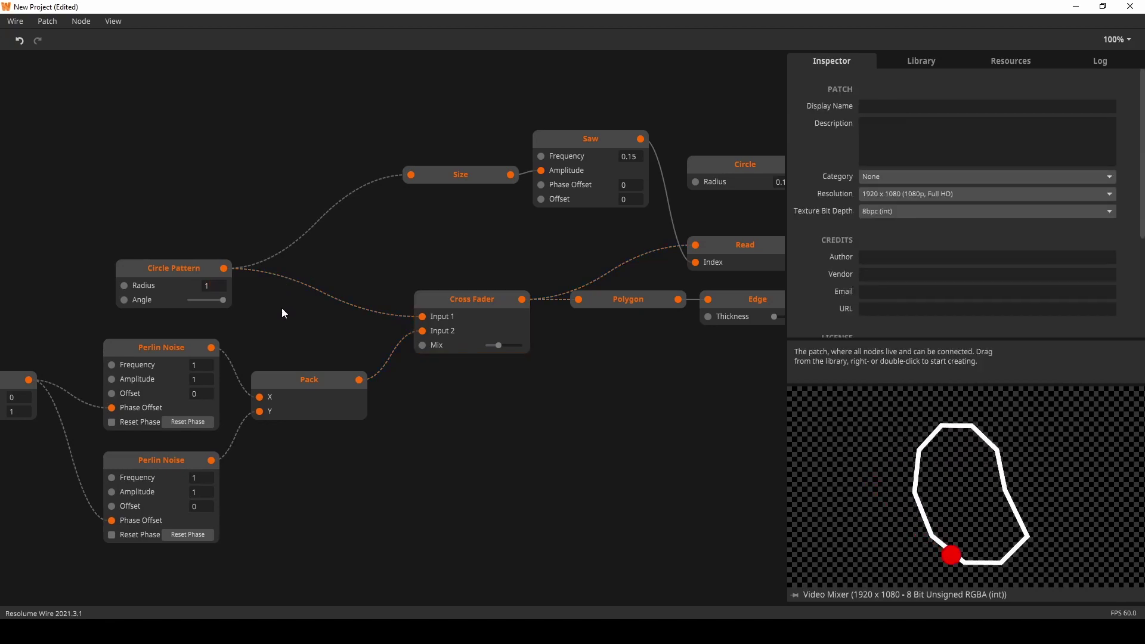
# - Set the Saw node's number of instances to 5
pyautogui.hscroll(10, 578, 381)
pyautogui.scroll(3, 578, 381)
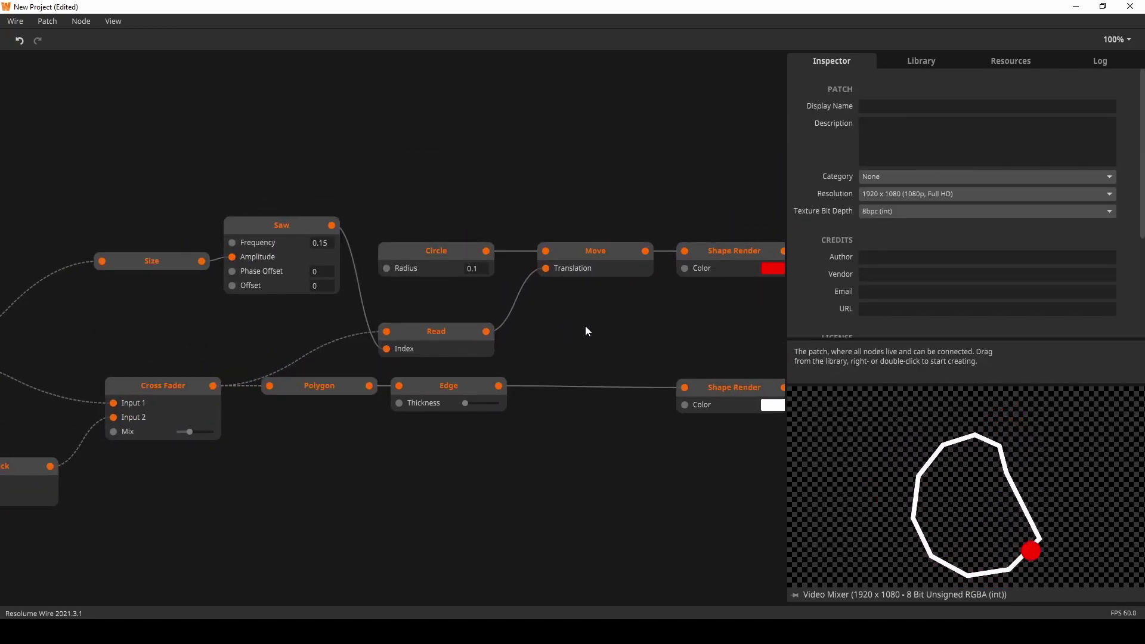
pyautogui.hscroll(-4, 205, 354)
pyautogui.scroll(-2, 204, 354)
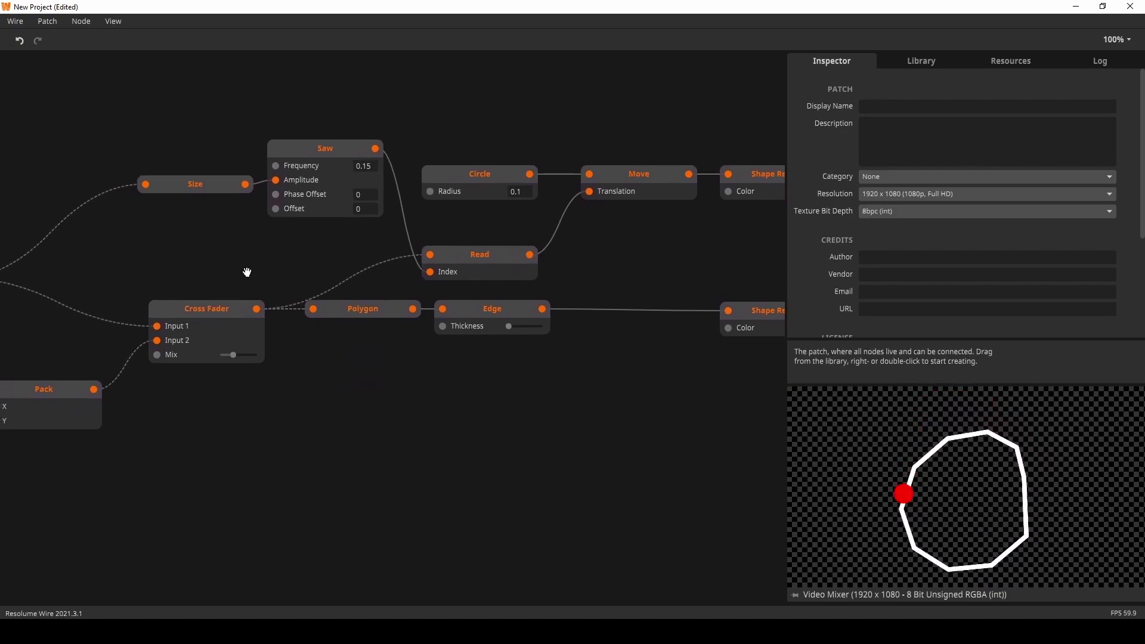
pyautogui.hscroll(-2, 192, 290)
pyautogui.scroll(1, 192, 290)
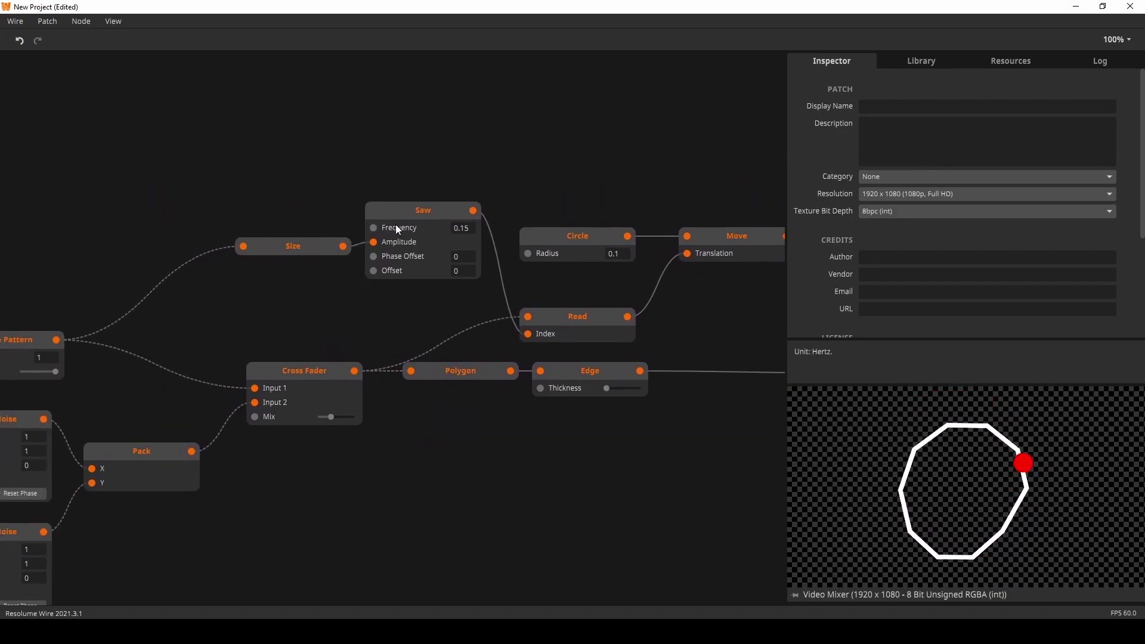
pyautogui.click(409, 210)
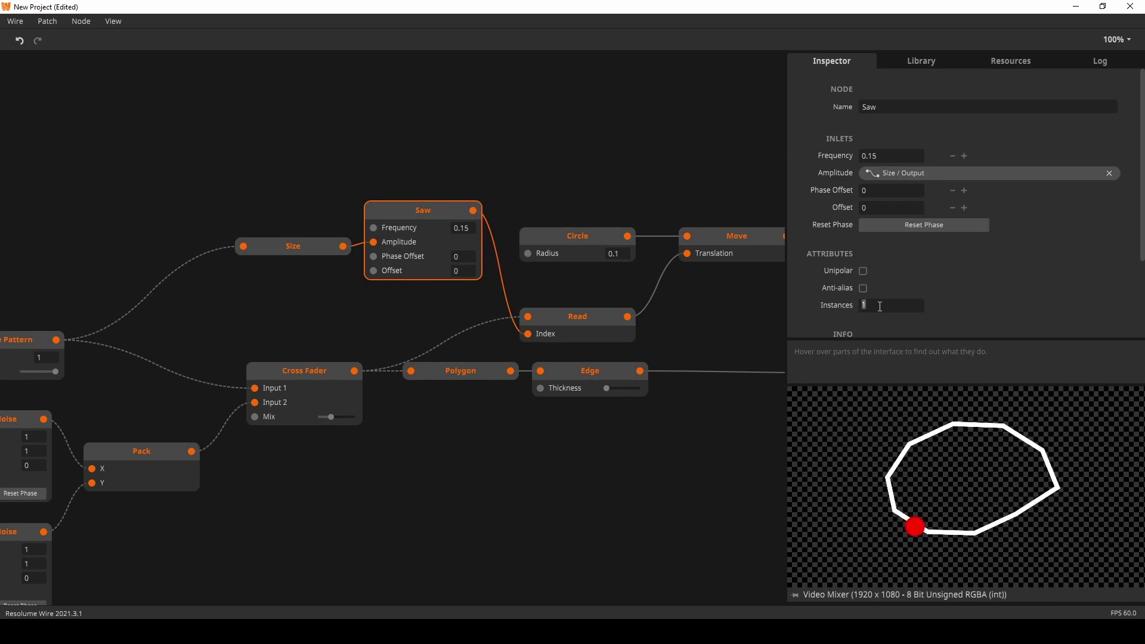
pyautogui.write('5')
pyautogui.press('Return')
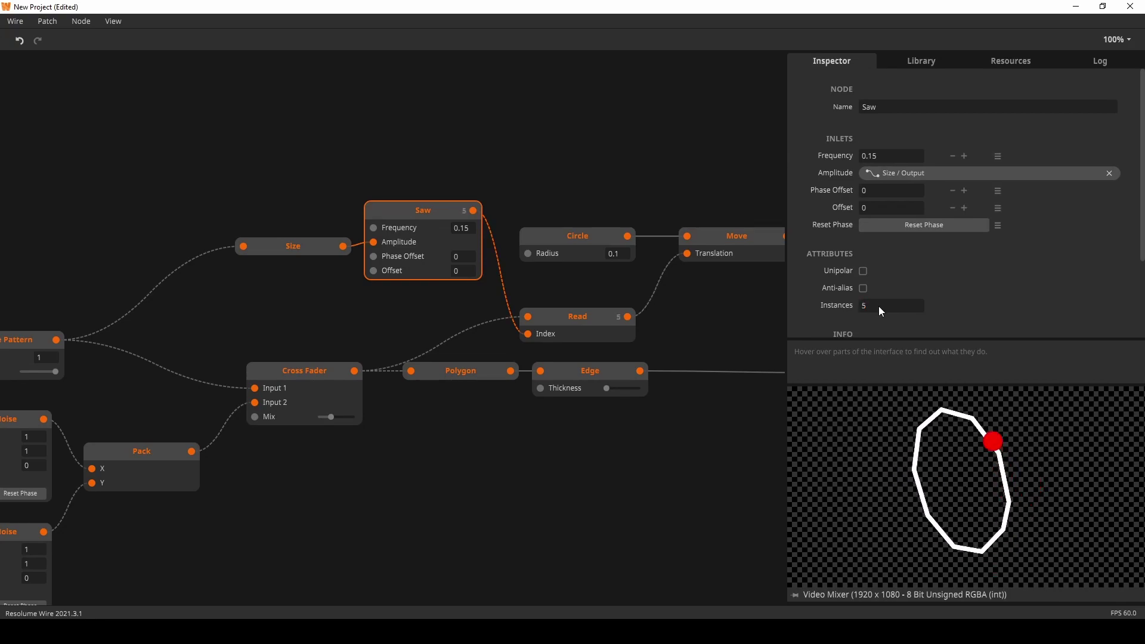
# - Preview the Move node on its own and examine the values at the Saw node's output
pyautogui.hscroll(3, 660, 327)
pyautogui.scroll(-1, 660, 327)
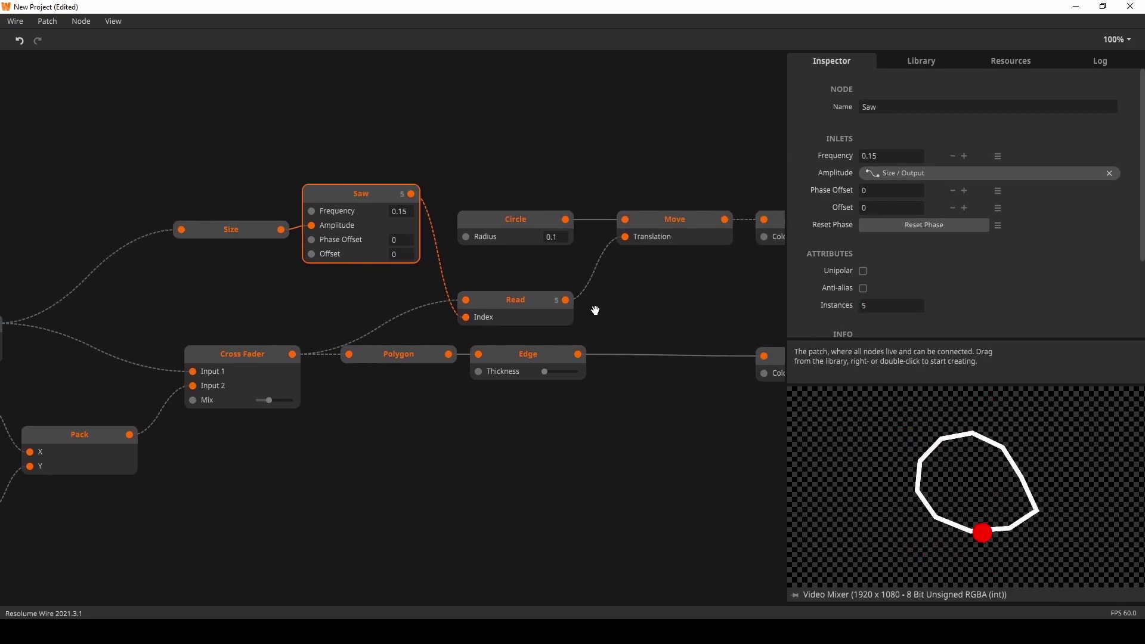
pyautogui.click(668, 239)
pyautogui.moveTo(659, 281); pyautogui.dragTo(571, 296)
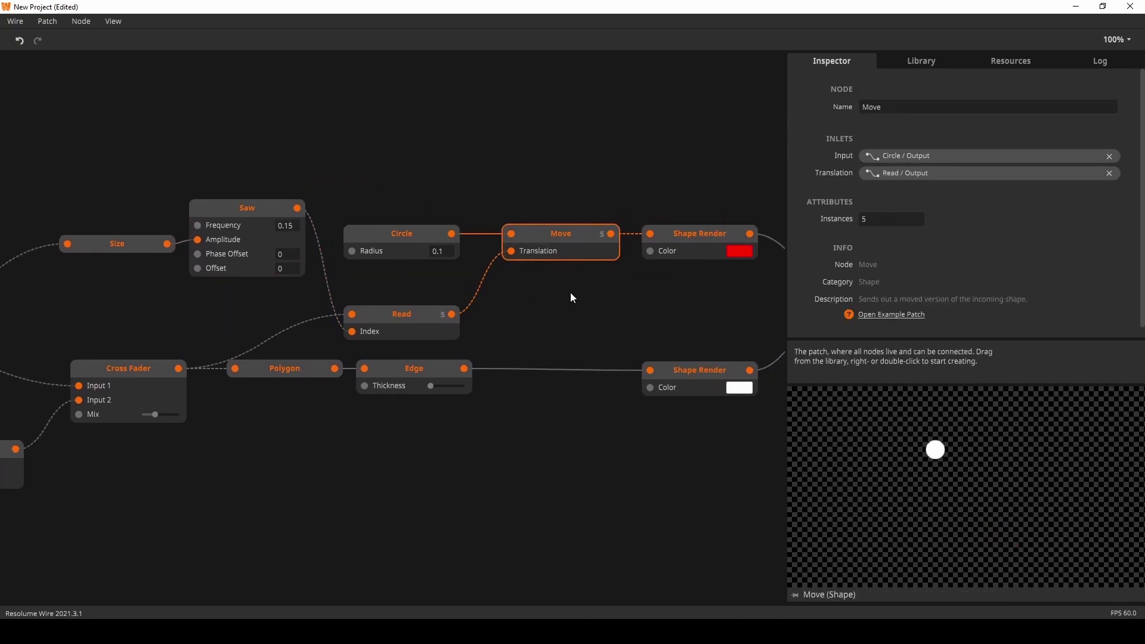
pyautogui.hscroll(-4, 493, 329)
pyautogui.click(363, 279)
pyautogui.moveTo(393, 190)
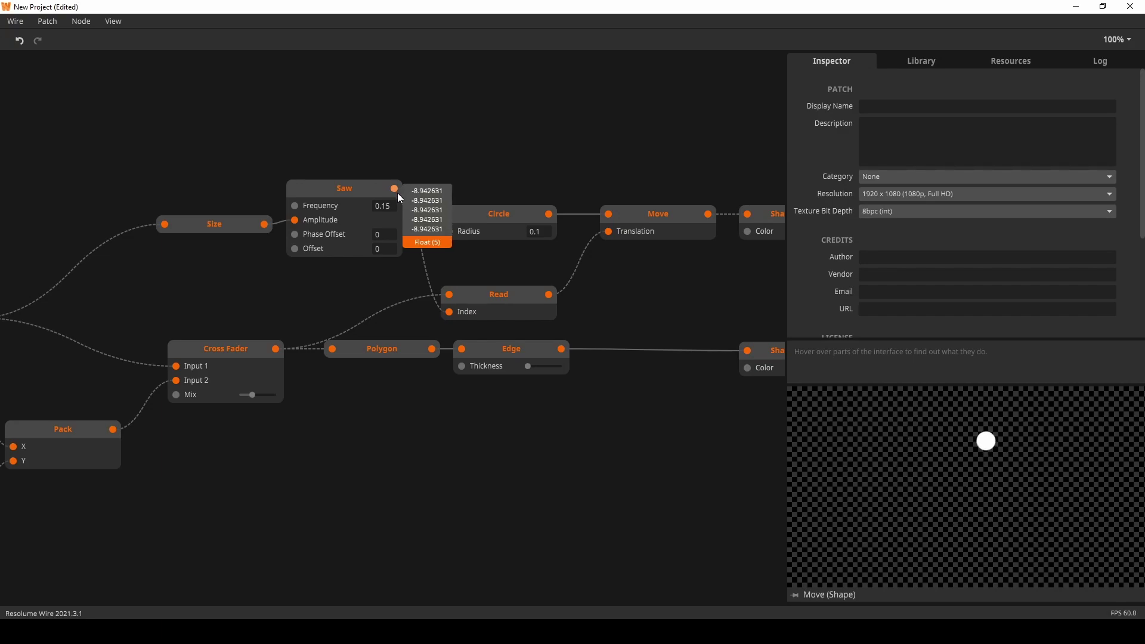
# - Add a Linear node with size 5, place it beneath Size, and connect it to the Saw's Phase Offset
pyautogui.hscroll(-4, 313, 302)
pyautogui.doubleClick(313, 301)
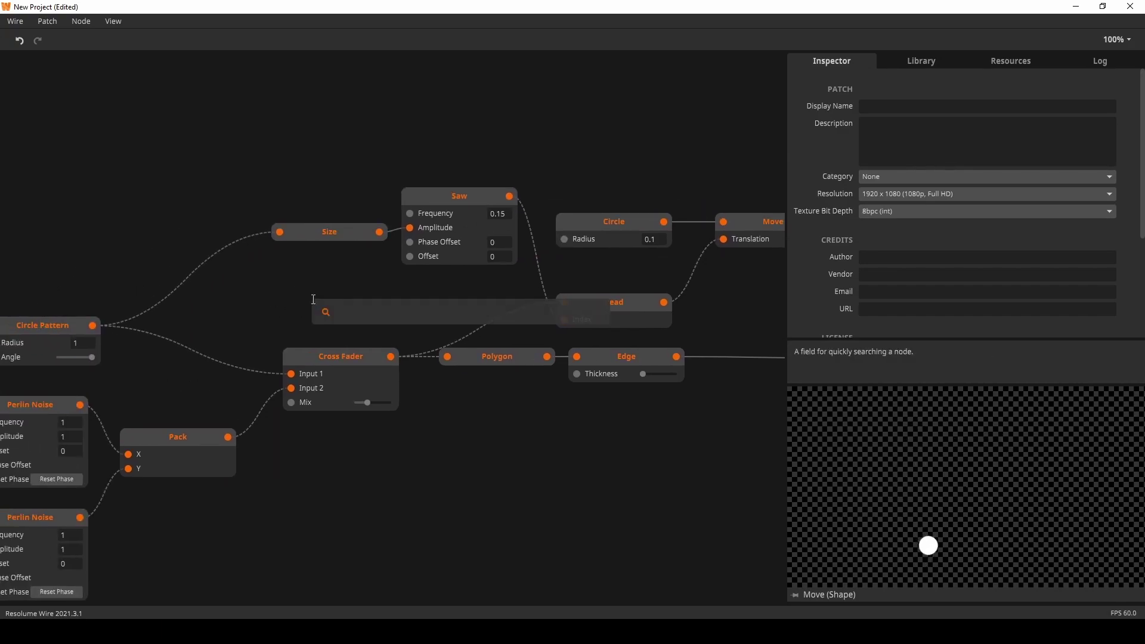
pyautogui.write('lin')
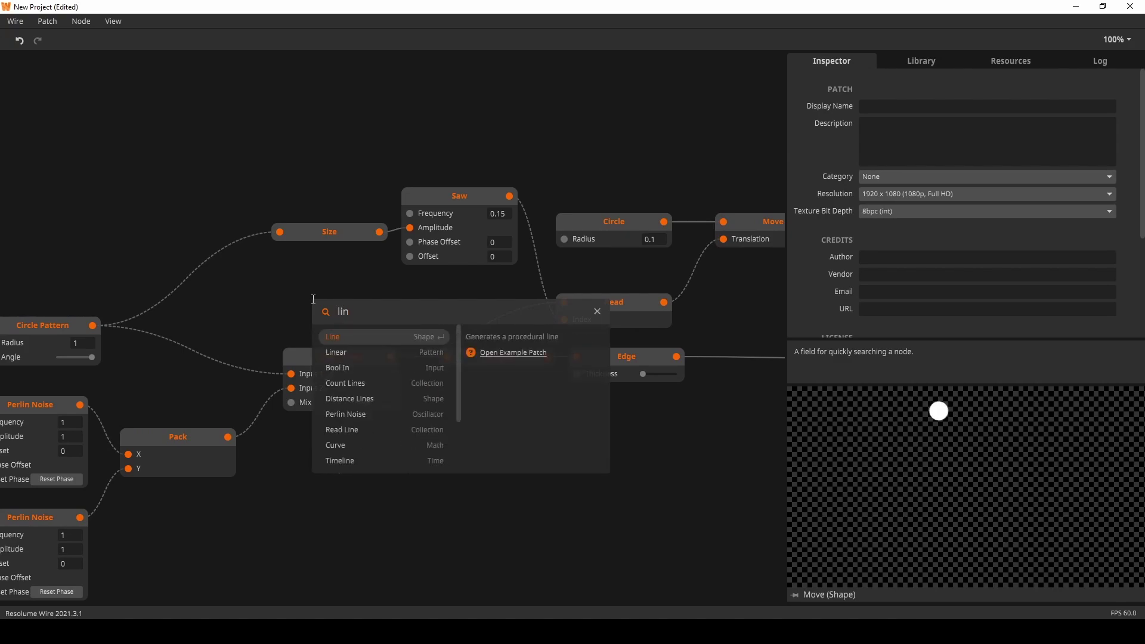
pyautogui.press('Return')
pyautogui.doubleClick(885, 253)
pyautogui.write('5')
pyautogui.press('Return')
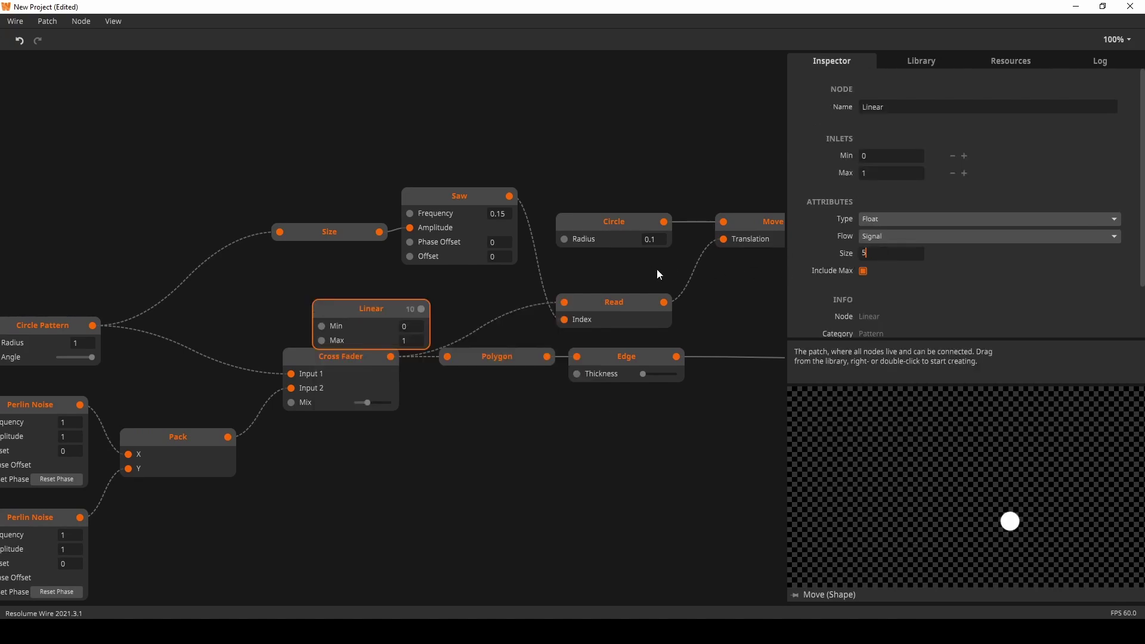
pyautogui.moveTo(376, 308); pyautogui.dragTo(311, 289)
pyautogui.moveTo(380, 232); pyautogui.dragTo(409, 242)
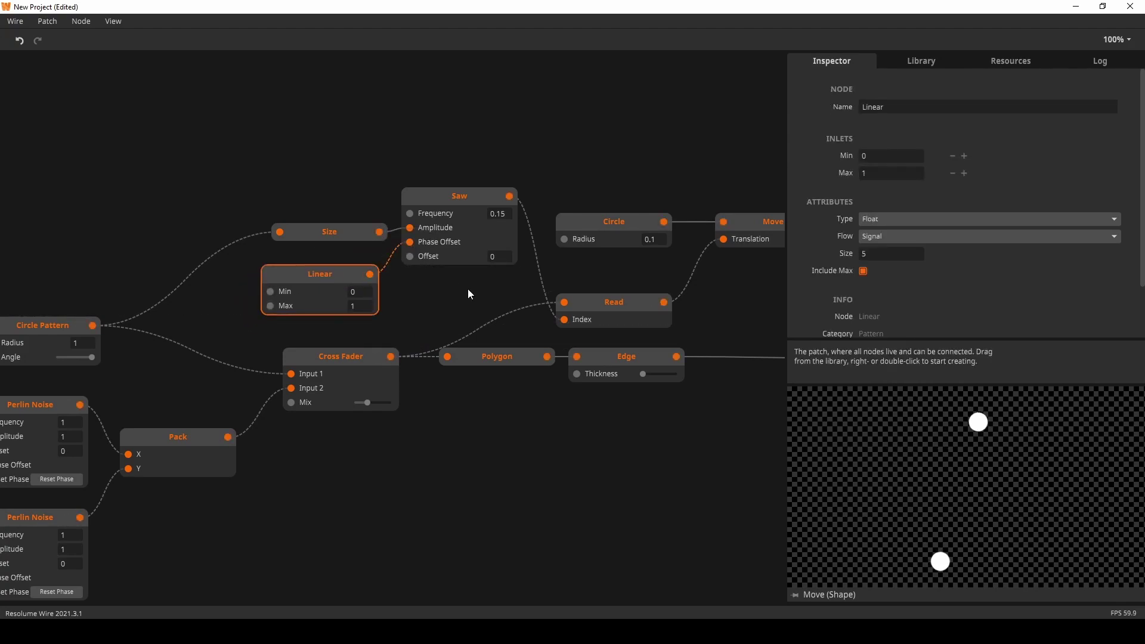
# - Show the Video Mixer in the preview monitor and pin it there
pyautogui.hscroll(6, 481, 287)
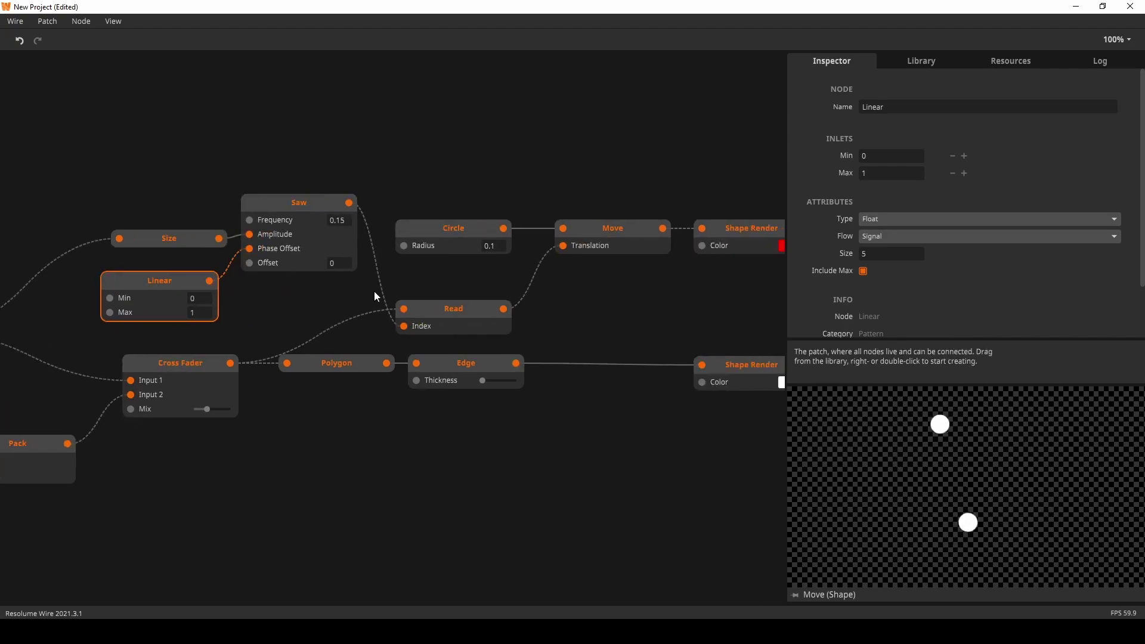
pyautogui.click(761, 266)
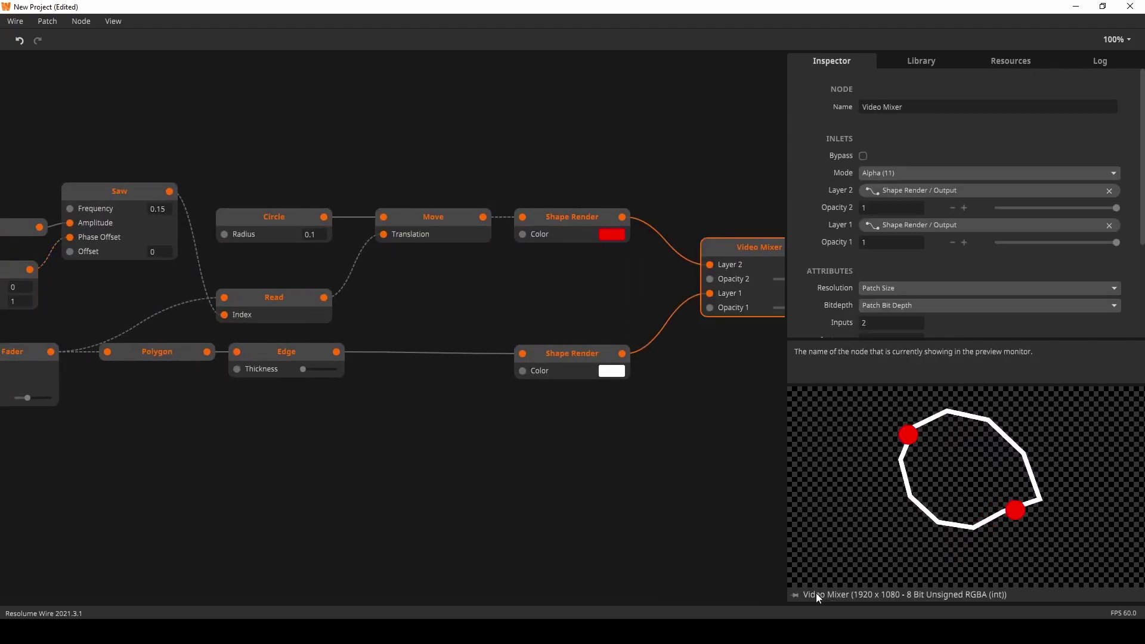
pyautogui.click(798, 596)
pyautogui.hscroll(-4, 567, 496)
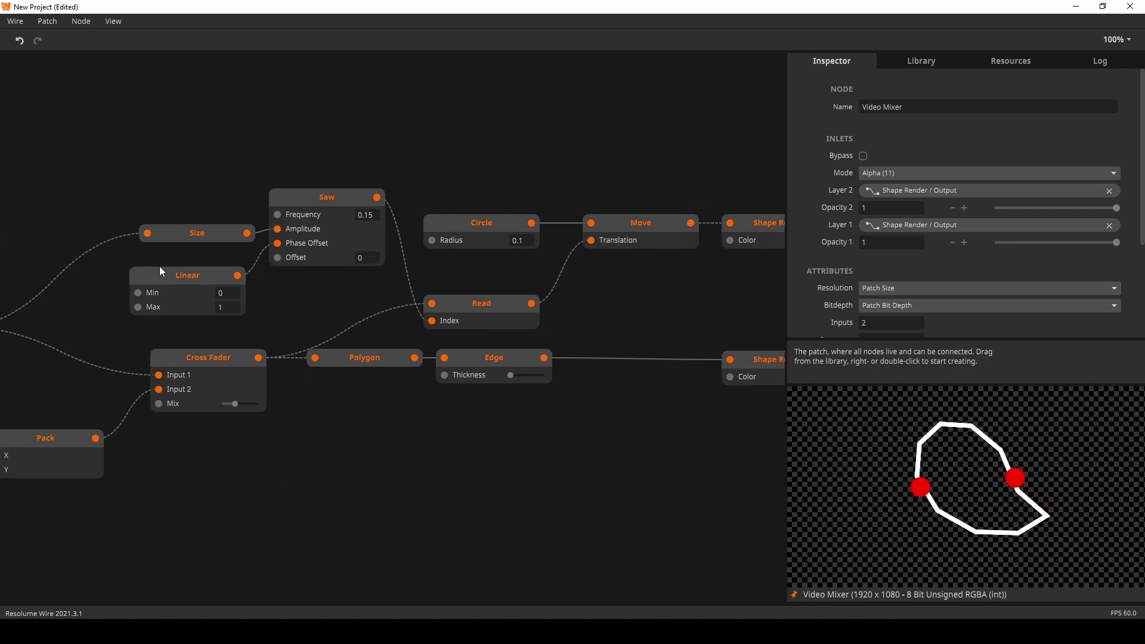
# - Turn off Include Max on the Linear node that feeds the Saw
pyautogui.click(184, 281)
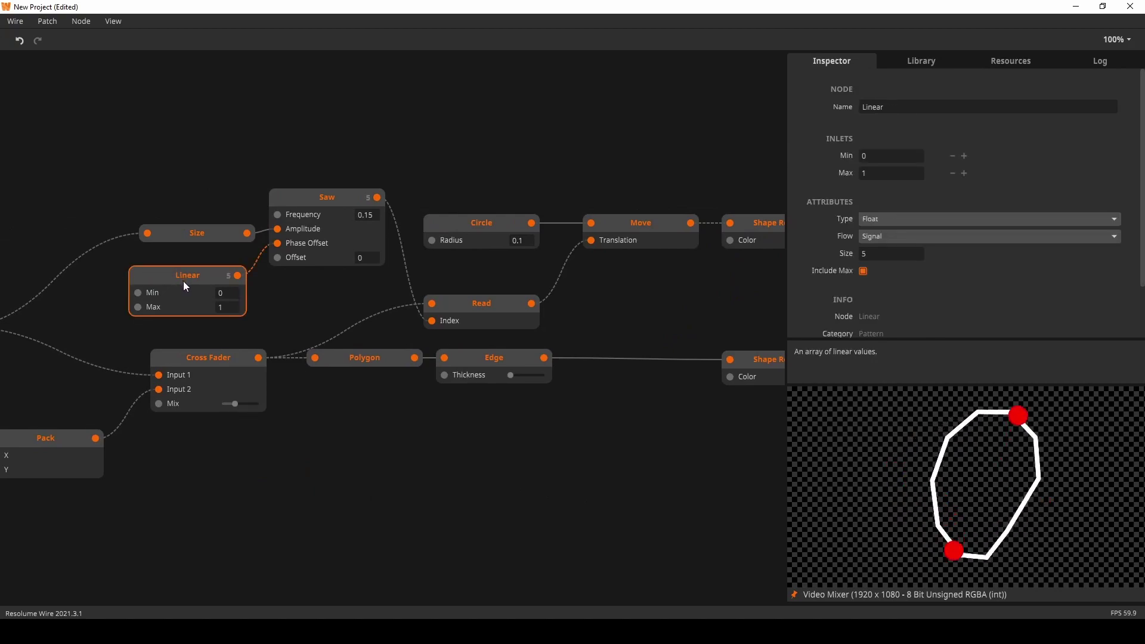
pyautogui.click(863, 270)
pyautogui.scroll(-1, 358, 295)
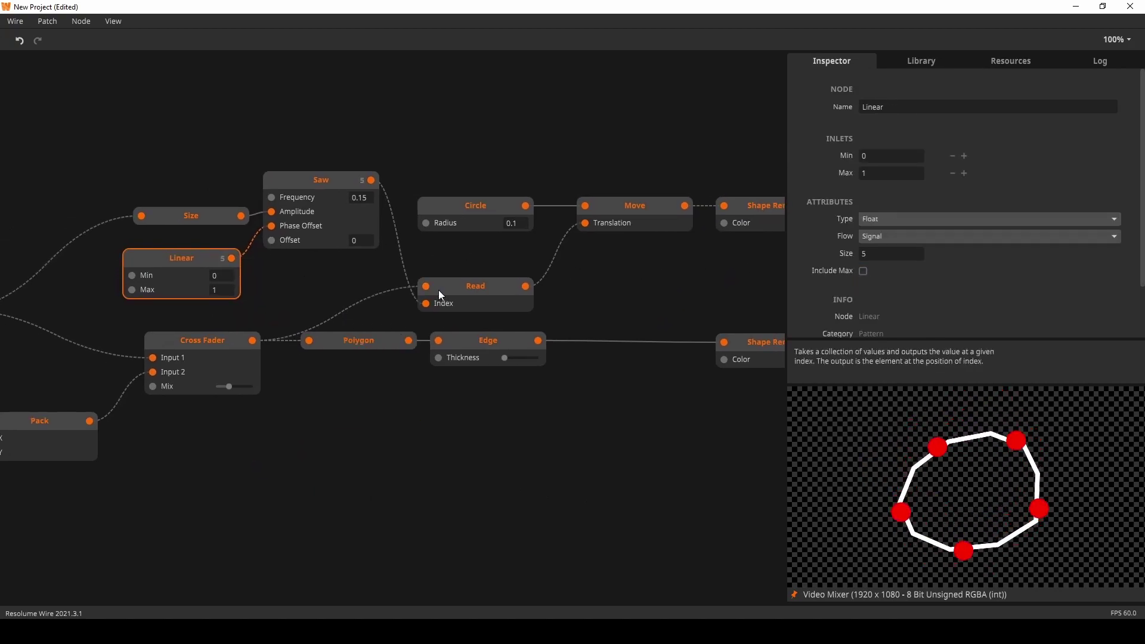
# - Align the Video Mixer with the upper Shape Render node
pyautogui.click(505, 307)
pyautogui.click(530, 222)
pyautogui.moveTo(647, 263); pyautogui.dragTo(202, 248)
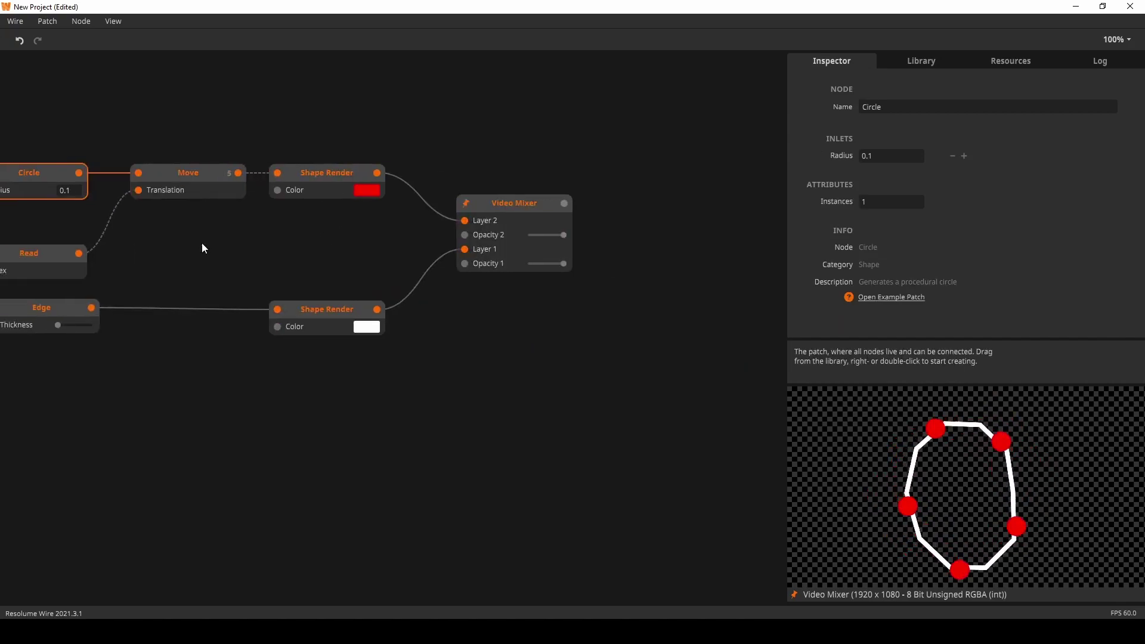
pyautogui.moveTo(517, 223); pyautogui.dragTo(507, 195)
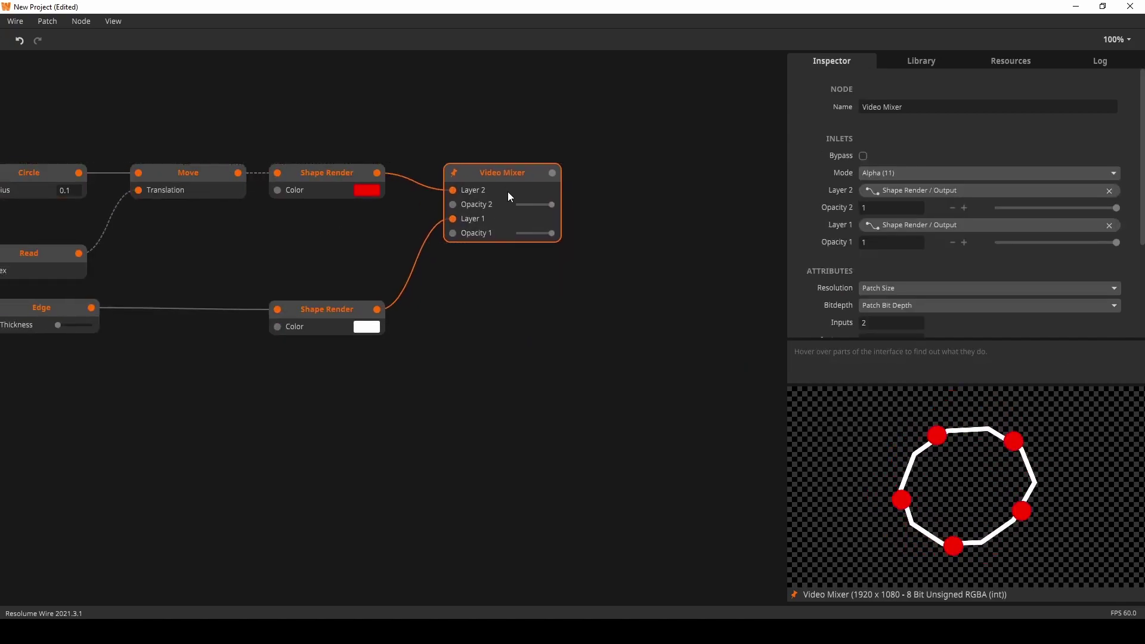
pyautogui.moveTo(469, 328); pyautogui.dragTo(516, 317)
pyautogui.moveTo(368, 329); pyautogui.dragTo(504, 356)
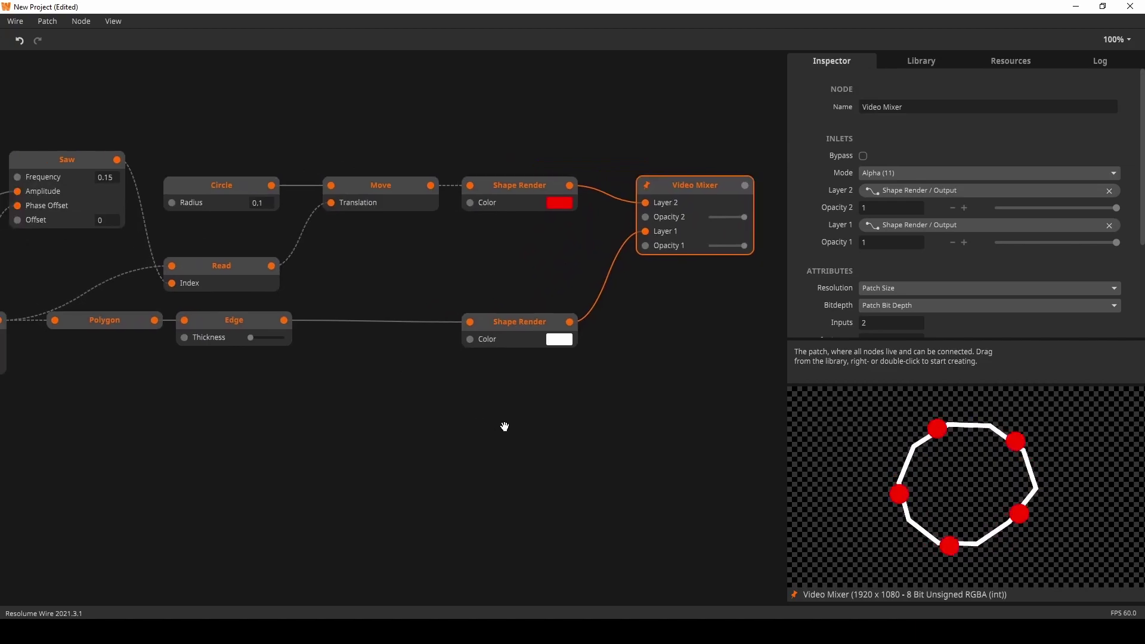
# - Add a Gradient Palette node and place it beneath the Move node
pyautogui.moveTo(366, 262); pyautogui.dragTo(416, 277)
pyautogui.doubleClick(416, 277)
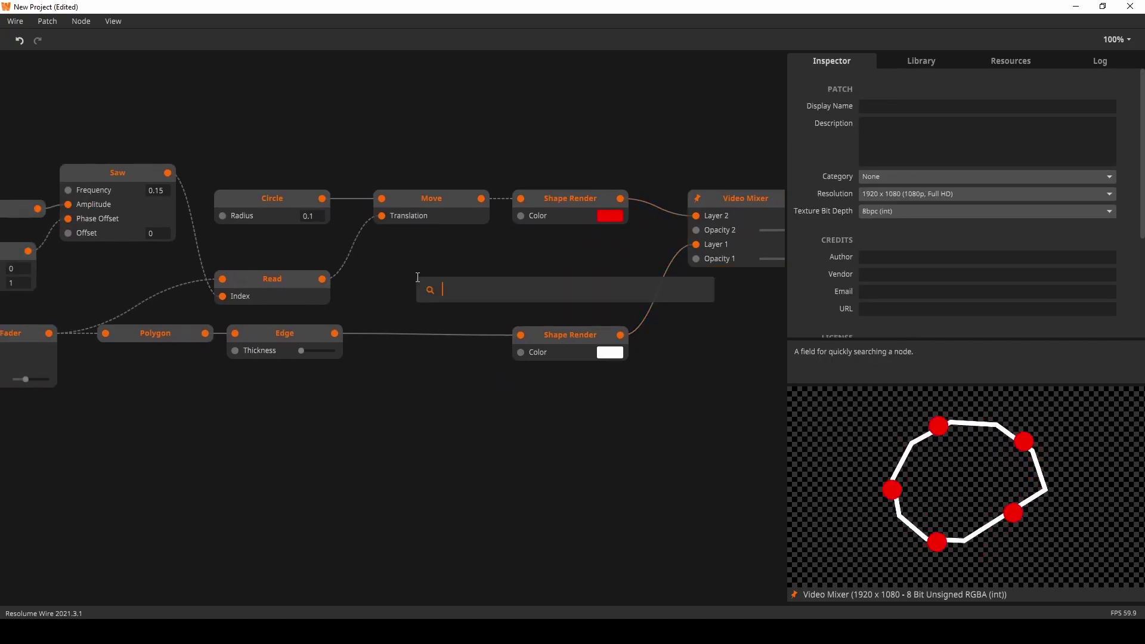
pyautogui.write('gra')
pyautogui.press('Return')
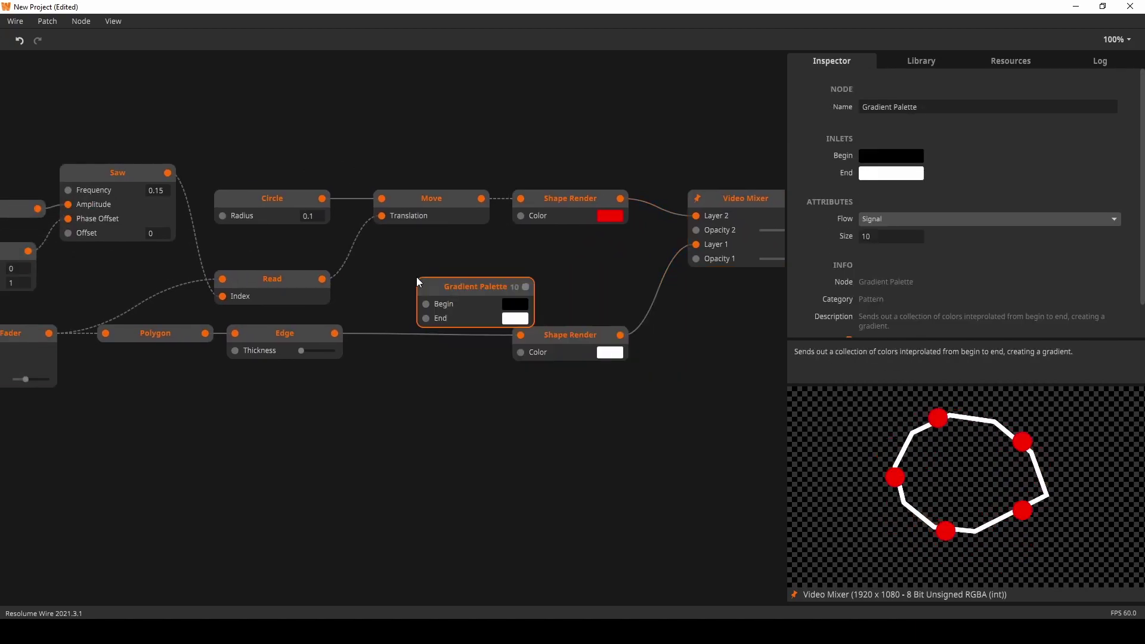
pyautogui.moveTo(417, 277); pyautogui.dragTo(445, 266)
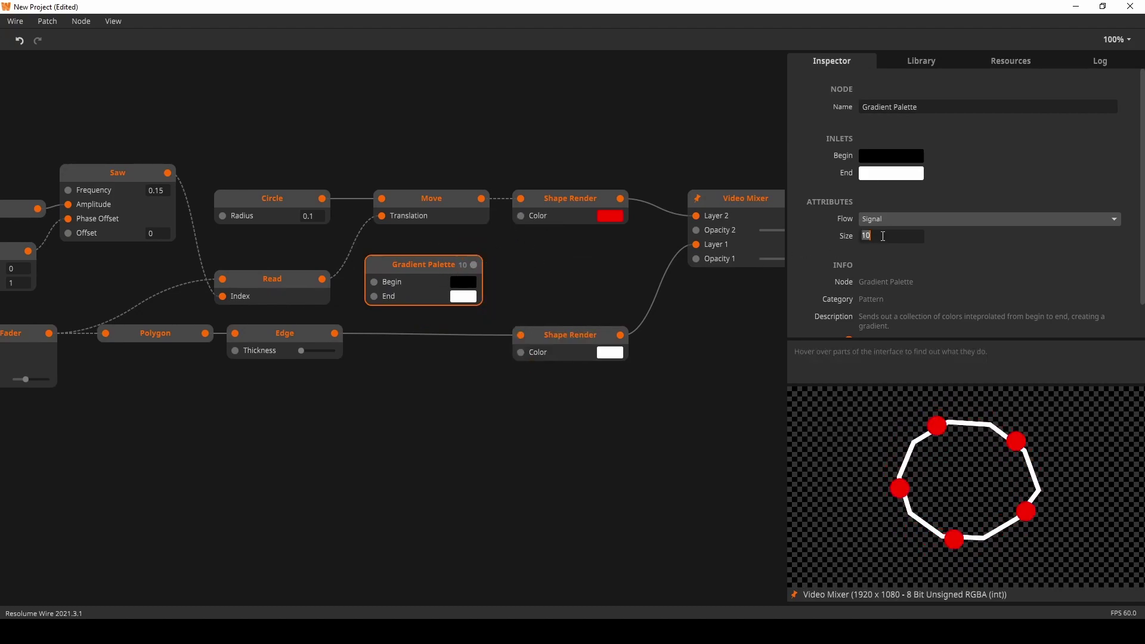
# - Set the Gradient Palette's size to 5 and connect its output to the upper Shape Render's Color
pyautogui.write('5')
pyautogui.click(535, 289)
pyautogui.moveTo(475, 265); pyautogui.dragTo(566, 226)
# - Set the Gradient Palette's Begin colour to red, FF0000FF
pyautogui.click(463, 283)
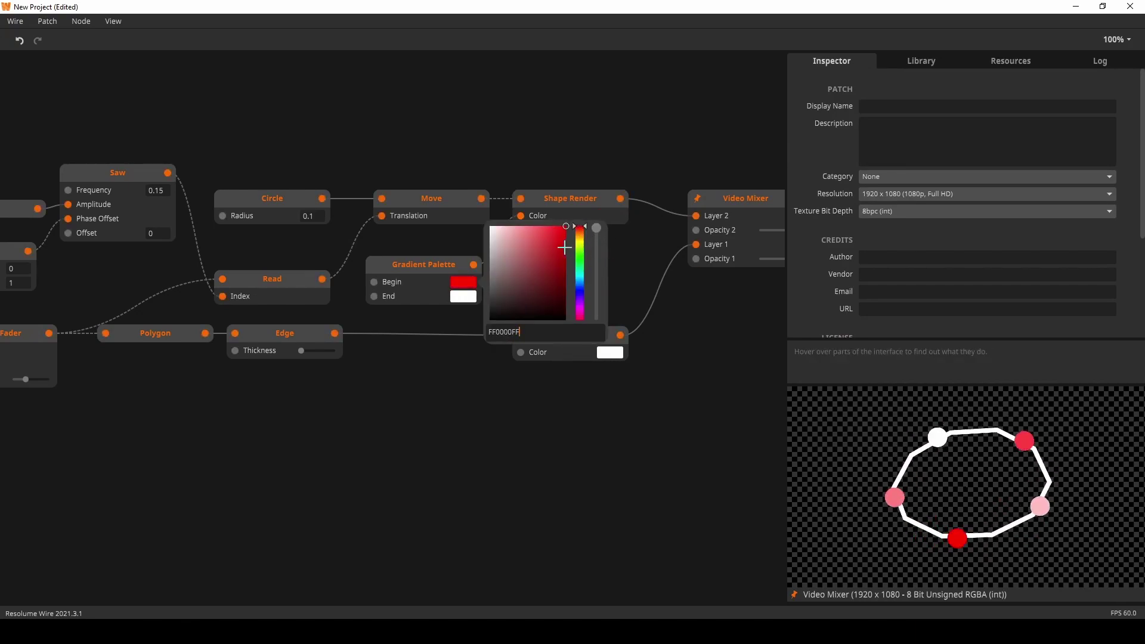
pyautogui.click(634, 249)
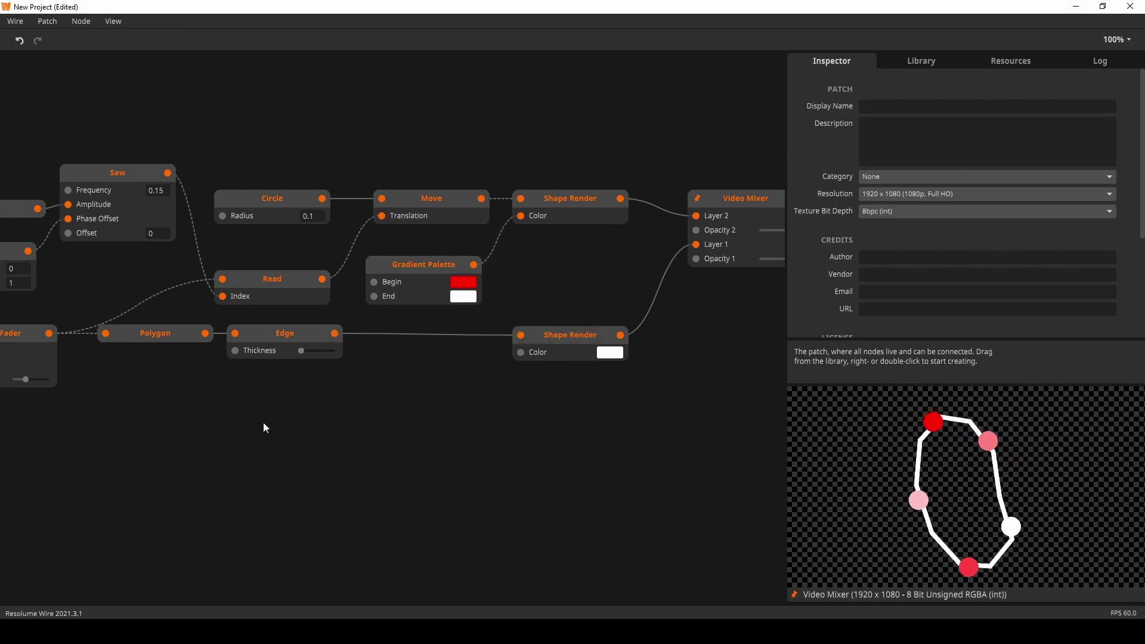
# - Lower the Cross Fader's mix slightly and set the Saw's frequency to 0.11
pyautogui.moveTo(263, 423); pyautogui.dragTo(435, 389)
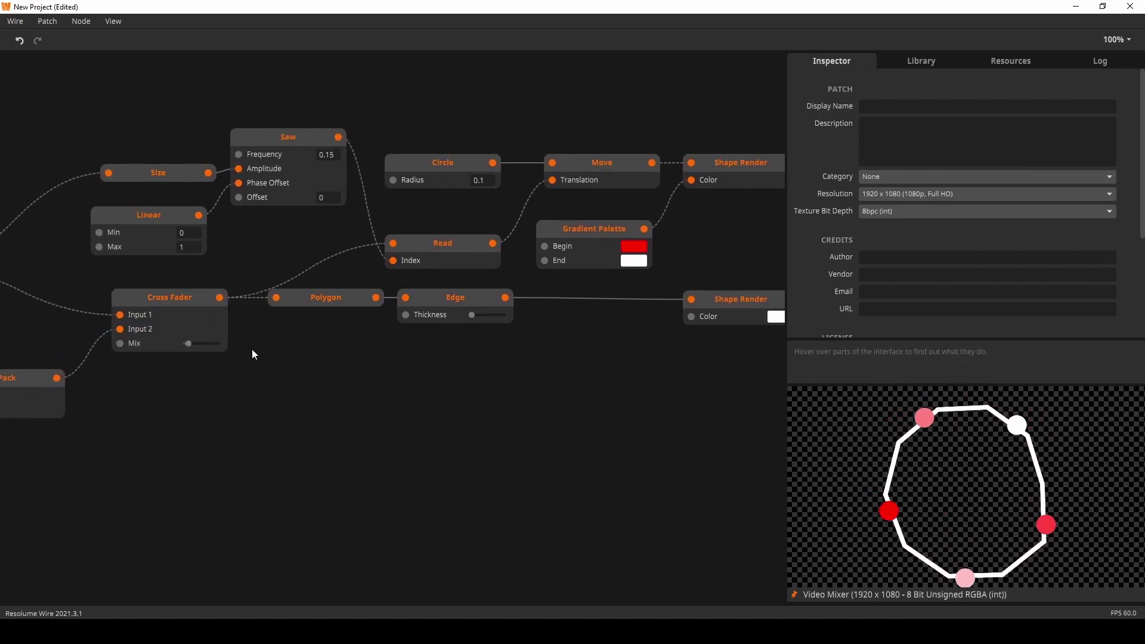
pyautogui.hscroll(-2, 391, 268)
pyautogui.scroll(1, 391, 269)
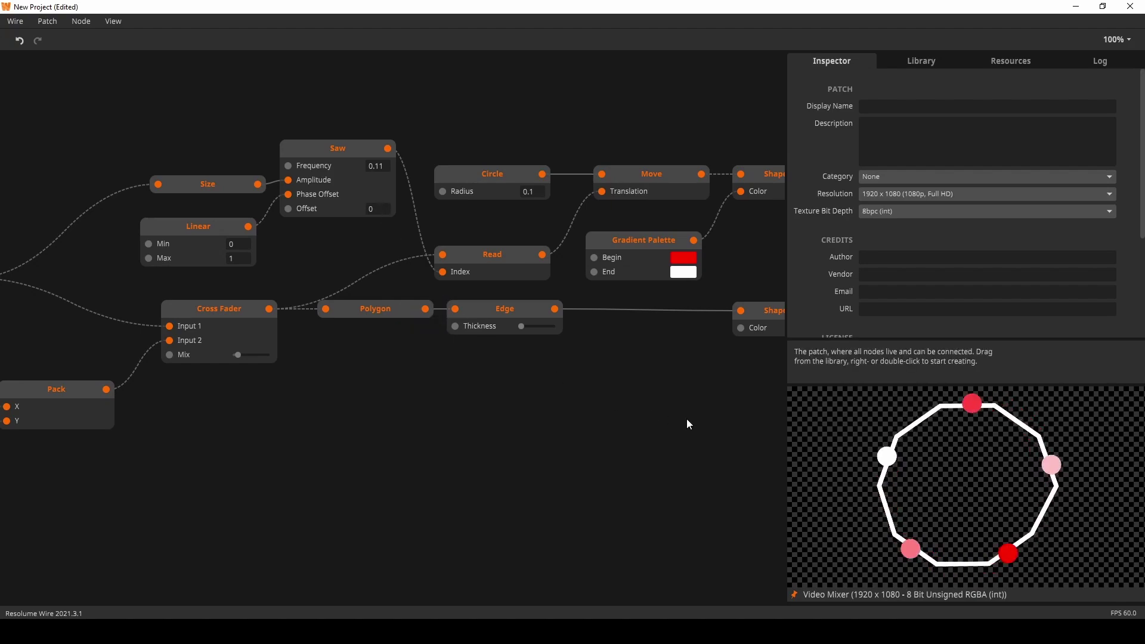
# - Move the Video Mixer further from the Shape Render nodes and add a second Video Mixer in the space above it
pyautogui.hscroll(15, 686, 418)
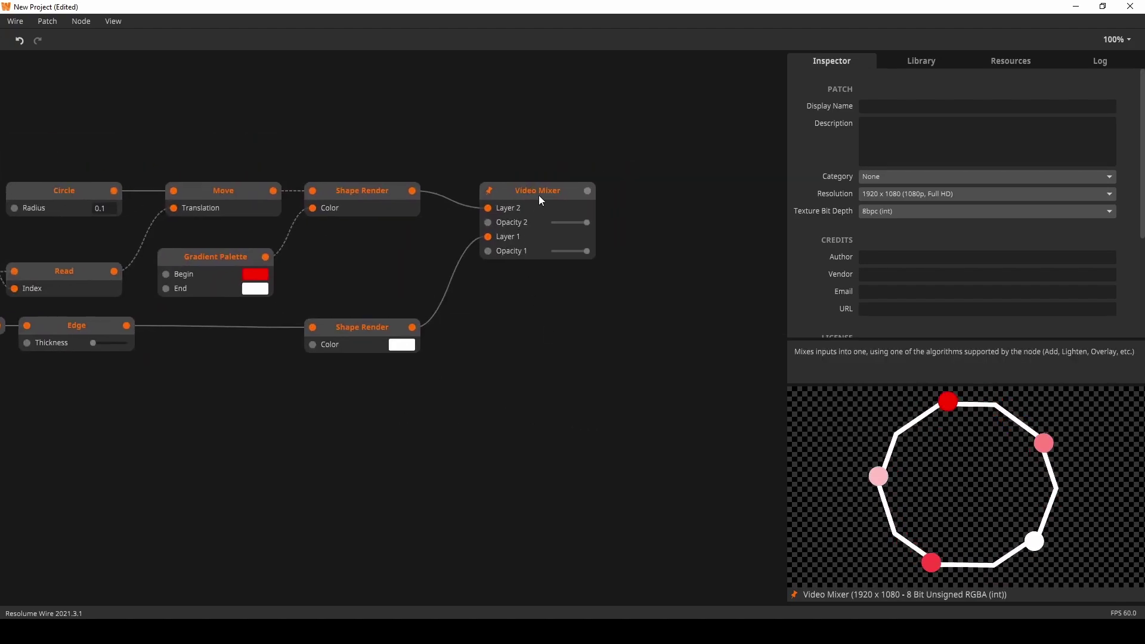
pyautogui.moveTo(542, 192); pyautogui.dragTo(686, 279)
pyautogui.doubleClick(518, 158)
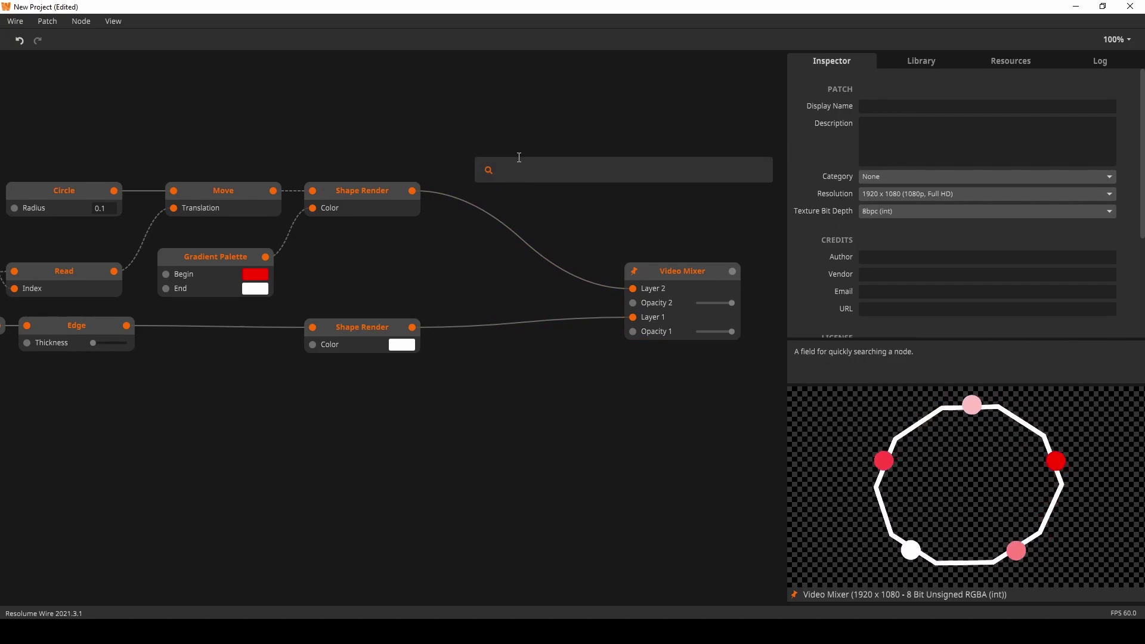
pyautogui.write('vid')
pyautogui.press('Return')
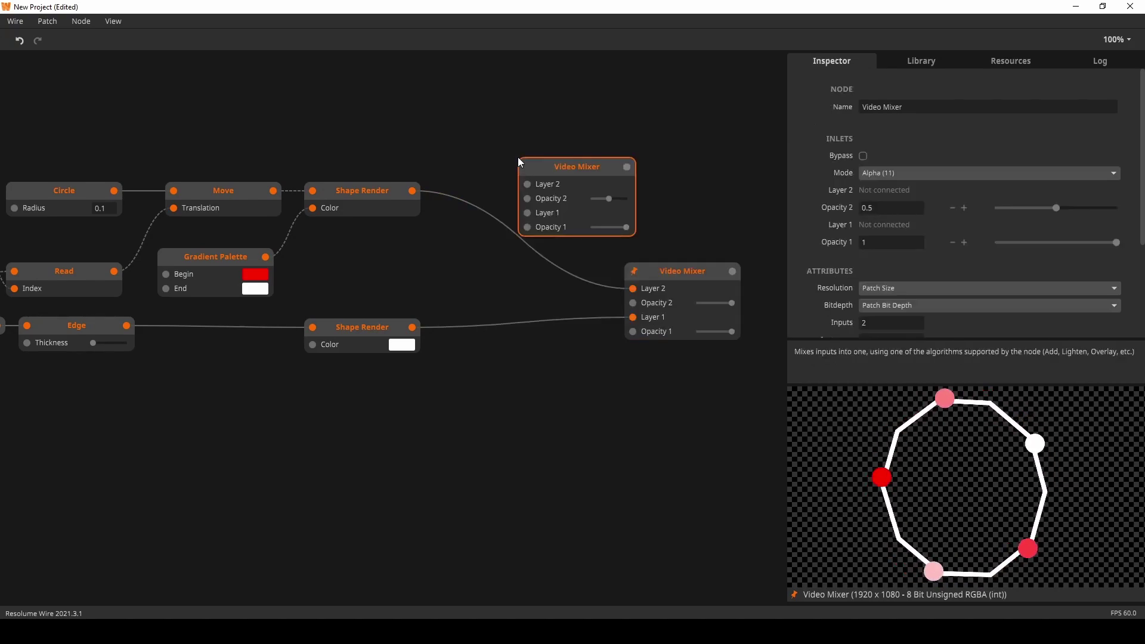
# - Route the upper Shape Render through the new Video Mixer with a Delay feedback loop into the output mixer's Layer 2, and zero that mixer's Opacity 1
pyautogui.moveTo(412, 191); pyautogui.dragTo(493, 231)
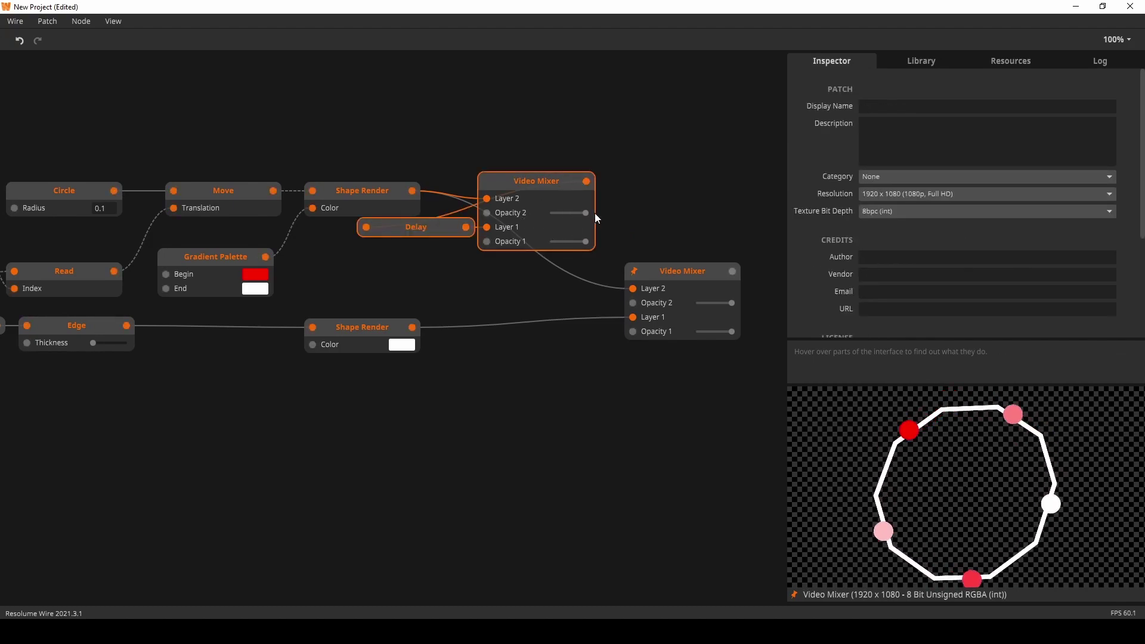
pyautogui.moveTo(588, 181); pyautogui.dragTo(663, 288)
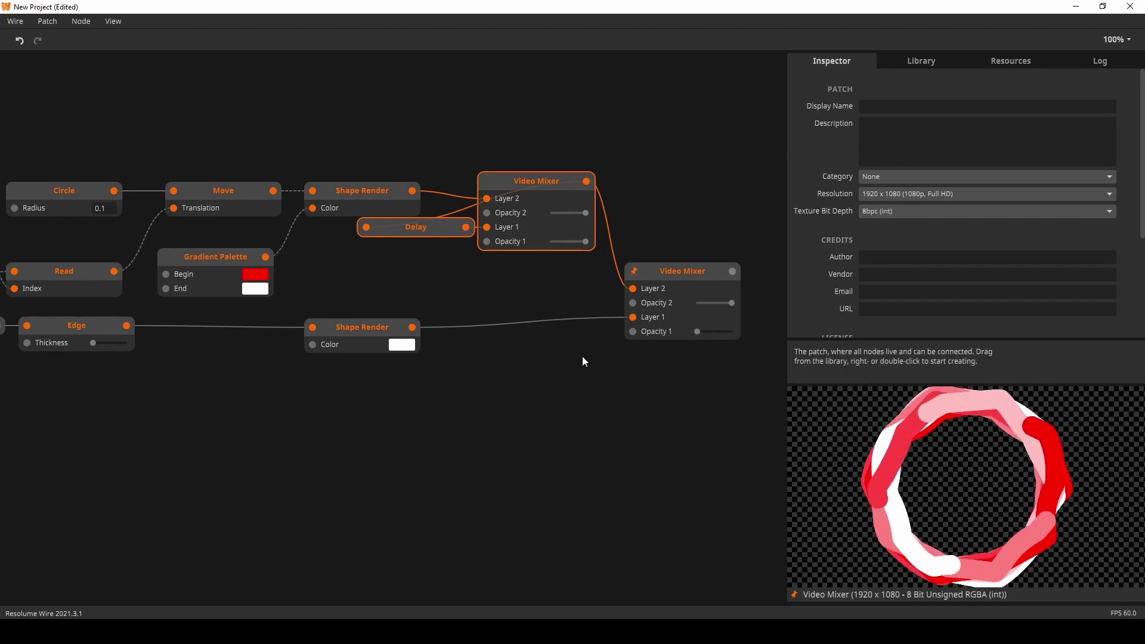
# - Raise the Cross Fader's mix to about halfway between the Circle Pattern and the Perlin Noise inputs
pyautogui.hscroll(-10, 516, 377)
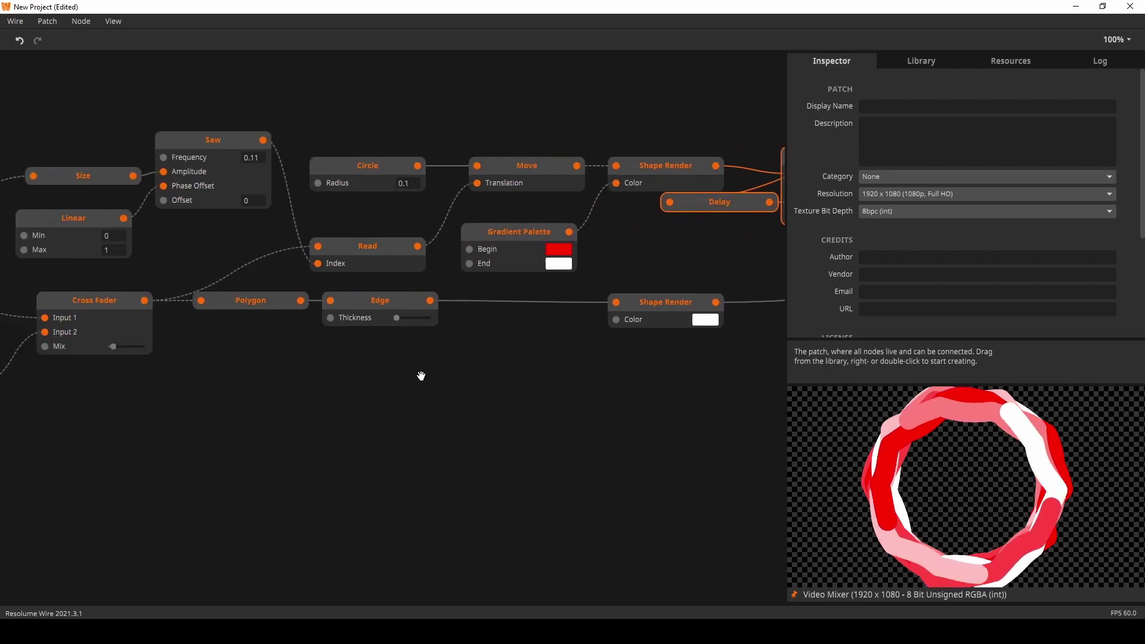
pyautogui.hscroll(-2, 310, 357)
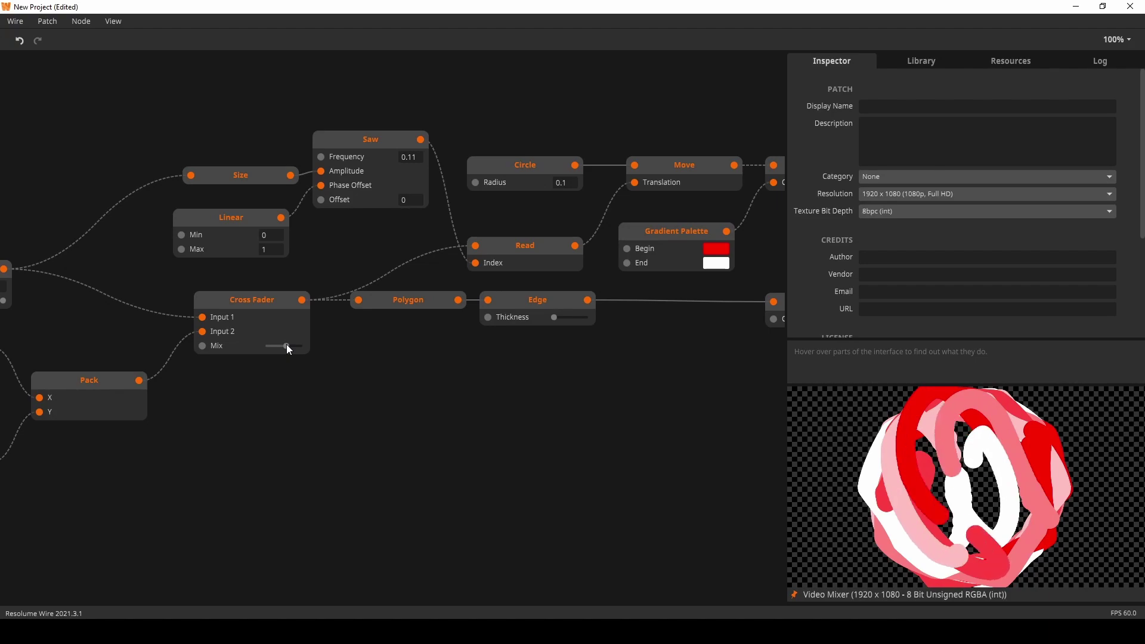
# - Lower Opacity 1 slightly on the feedback Video Mixer and keep the output mixer's Opacity 2 at 1
pyautogui.hscroll(13, 507, 392)
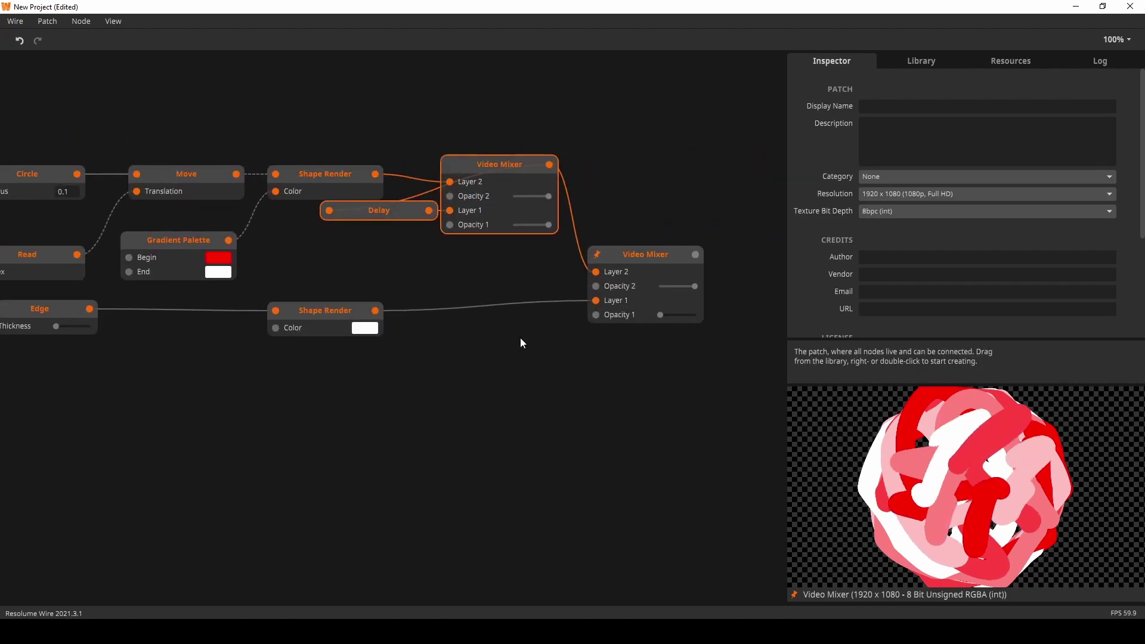
pyautogui.click(682, 286)
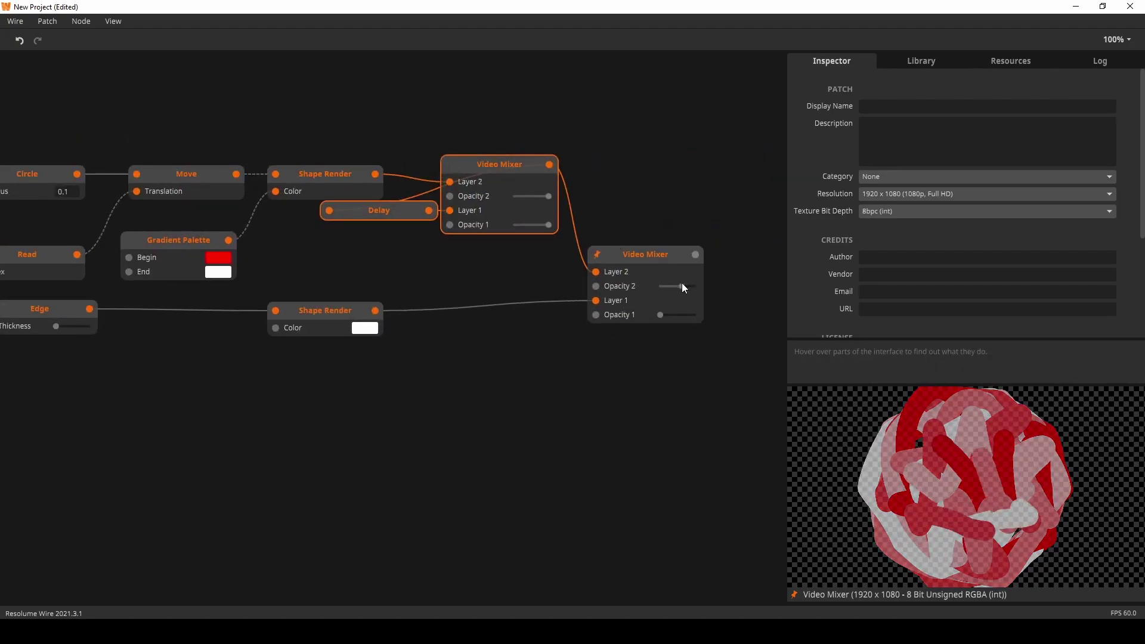
pyautogui.moveTo(667, 284); pyautogui.dragTo(705, 289)
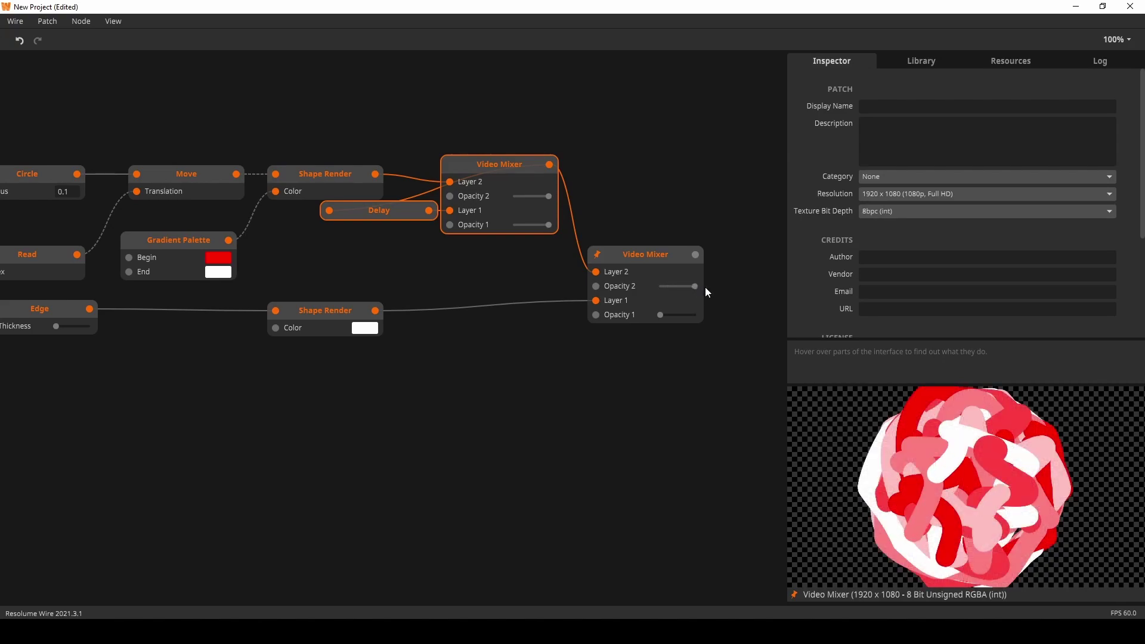
pyautogui.click(545, 224)
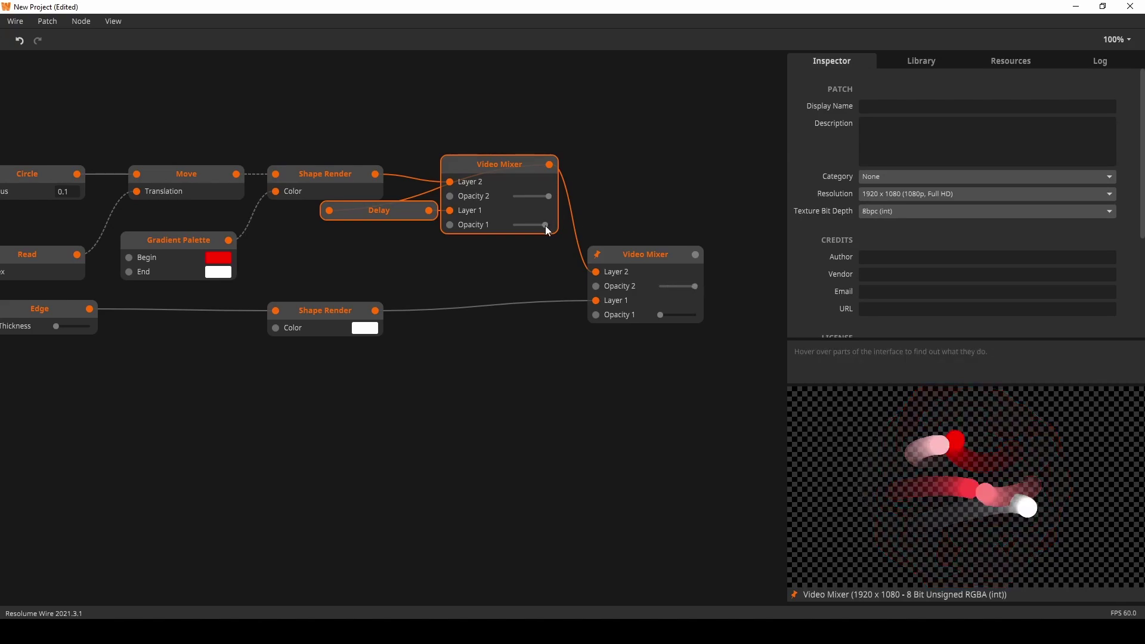
# - Set the output Video Mixer's Opacity 1 to 1 and reduce the Cross Fader's mix
pyautogui.click(652, 266)
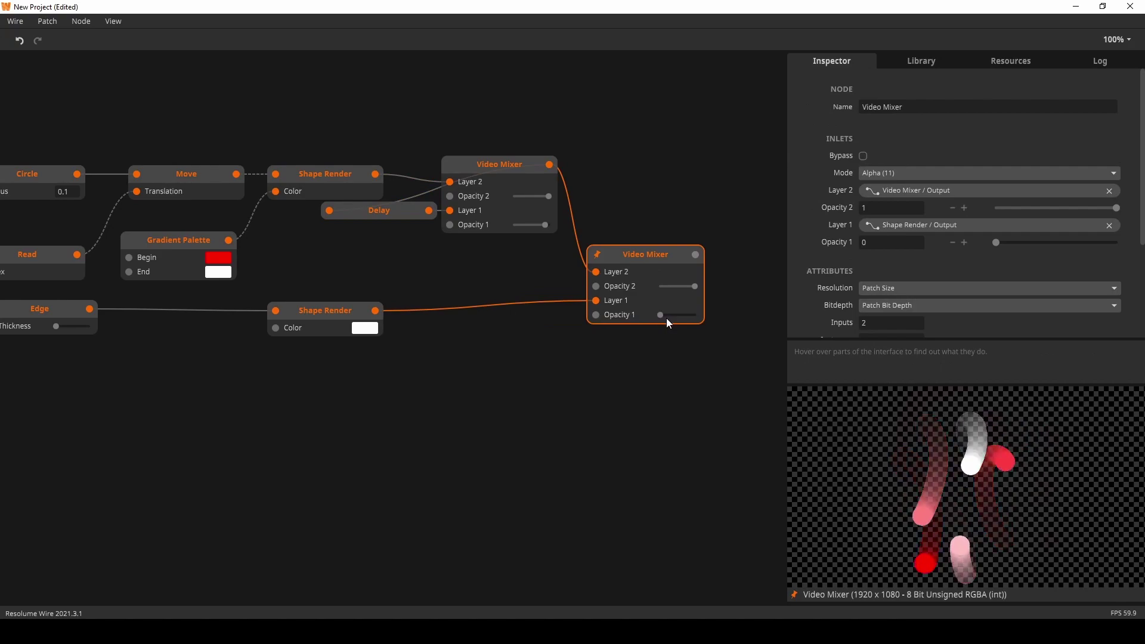
pyautogui.moveTo(667, 316); pyautogui.dragTo(707, 321)
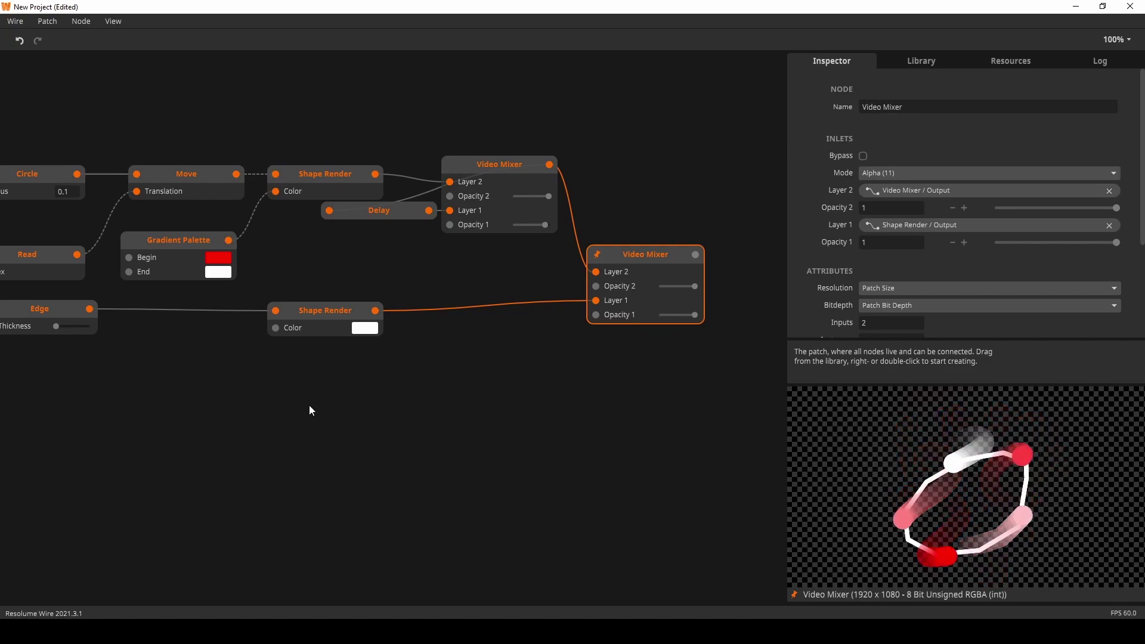
pyautogui.moveTo(309, 410); pyautogui.dragTo(478, 374)
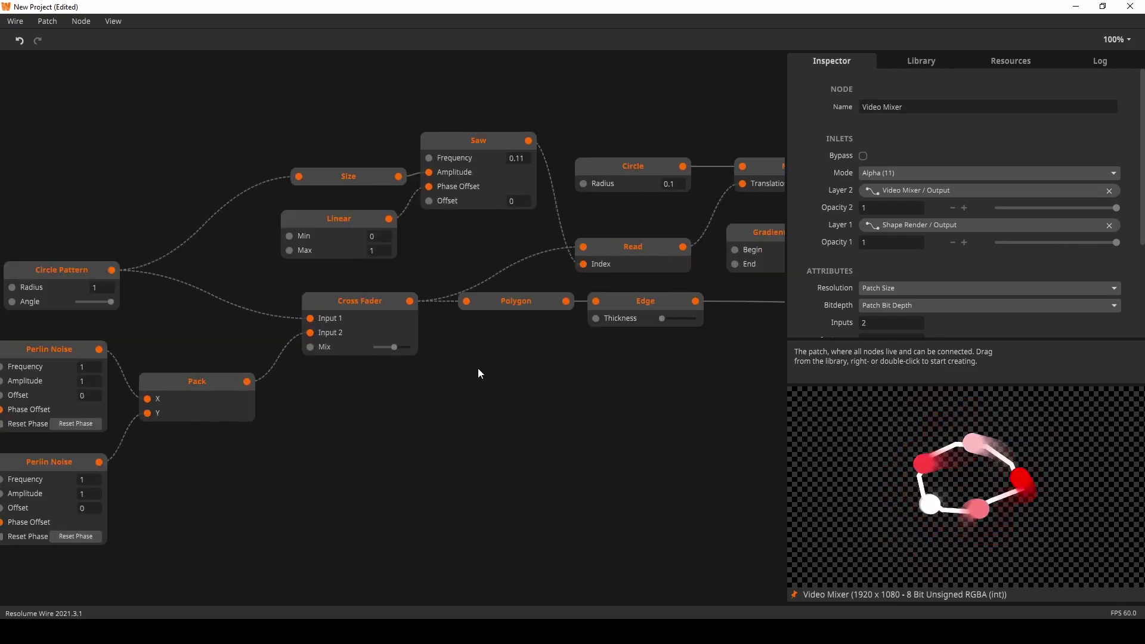
pyautogui.moveTo(395, 347)
pyautogui.mouseDown()
pyautogui.moveTo(367, 349)
pyautogui.moveTo(380, 351)
pyautogui.mouseUp()
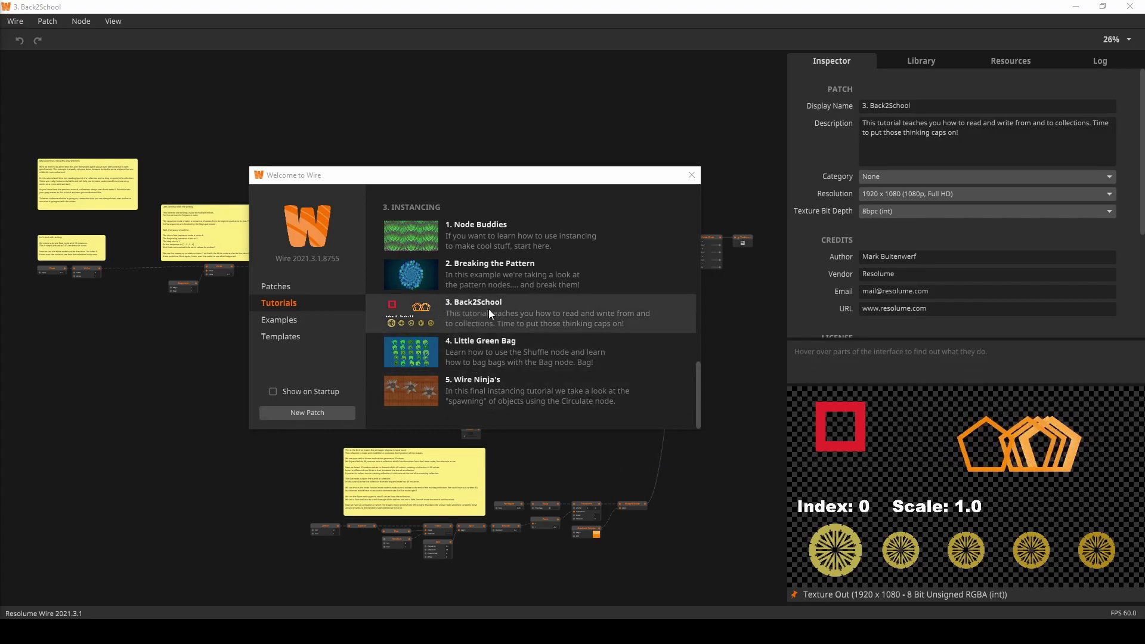
# - Open the instancing tutorial patch 4. Little Green Bag and look over its full node layout
pyautogui.click(498, 352)
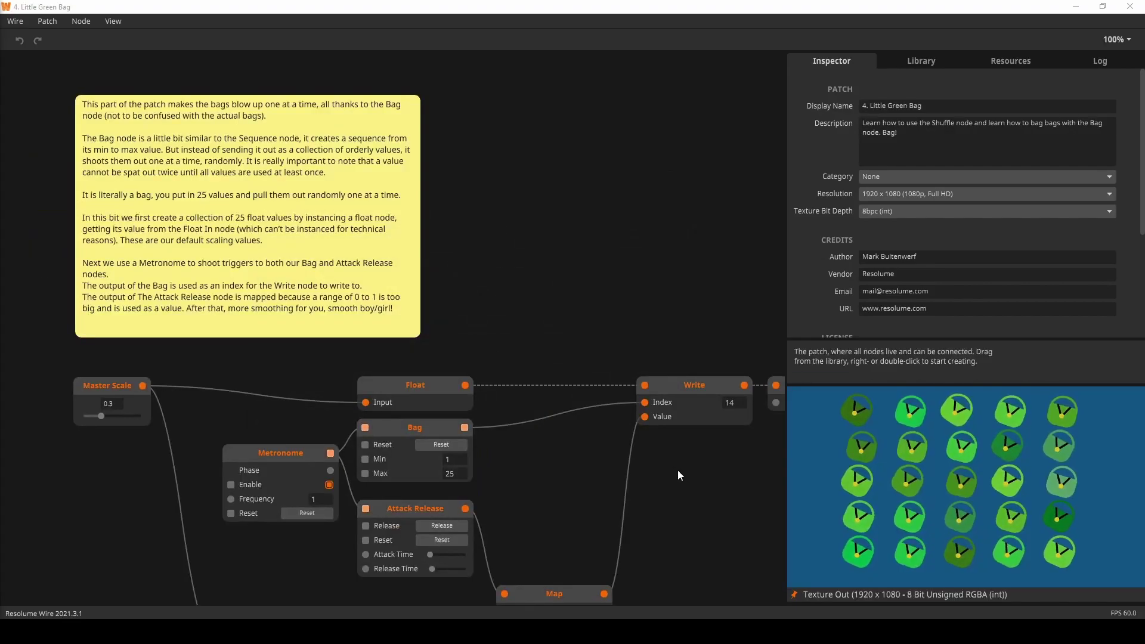
pyautogui.scroll(-5, 684, 479)
pyautogui.scroll(-2, 690, 494)
pyautogui.moveTo(621, 356); pyautogui.dragTo(373, 255)
pyautogui.scroll(1, 374, 284)
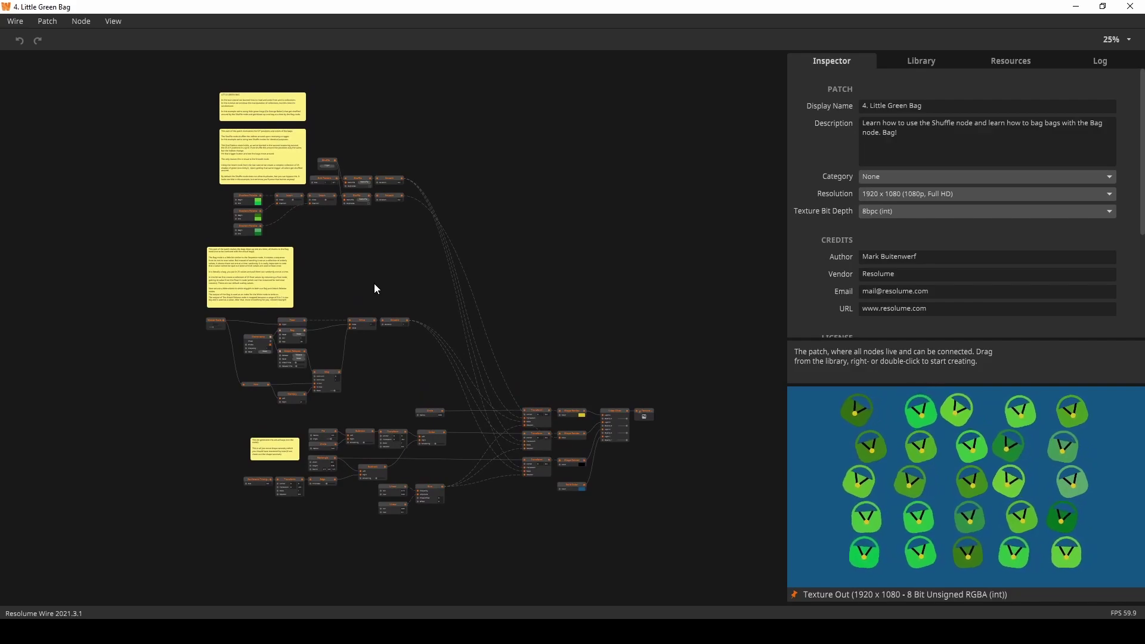